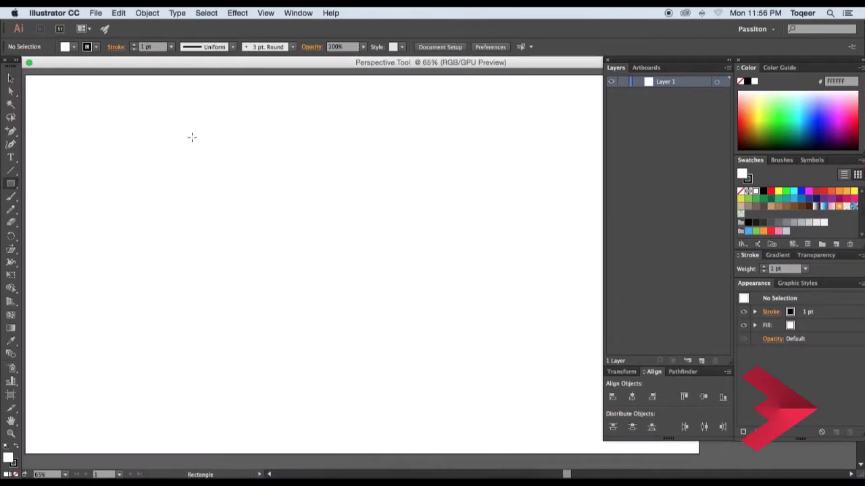
Draw a wide, thin rectangle near the artboard's top-left and fill it light blue
drag(167, 112, 287, 118)
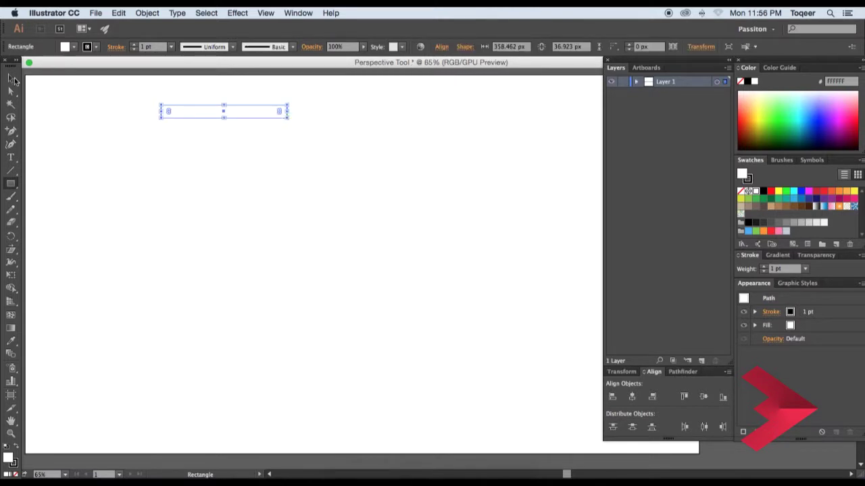
click(13, 80)
click(75, 47)
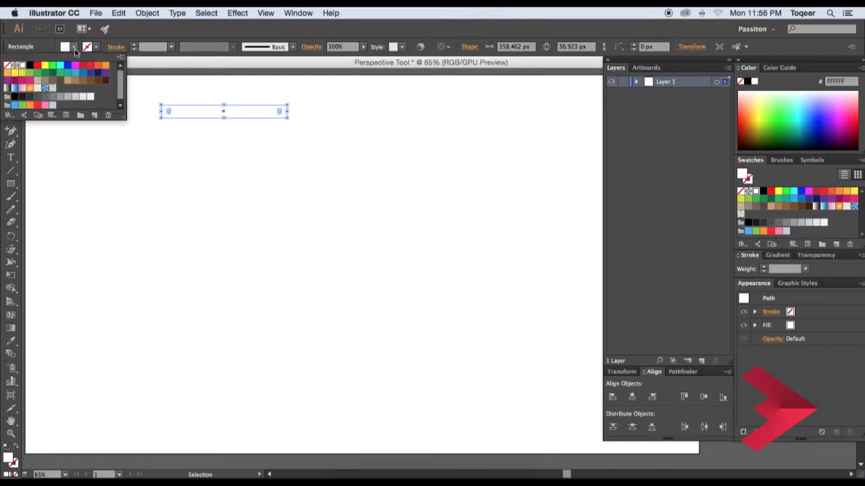
click(78, 79)
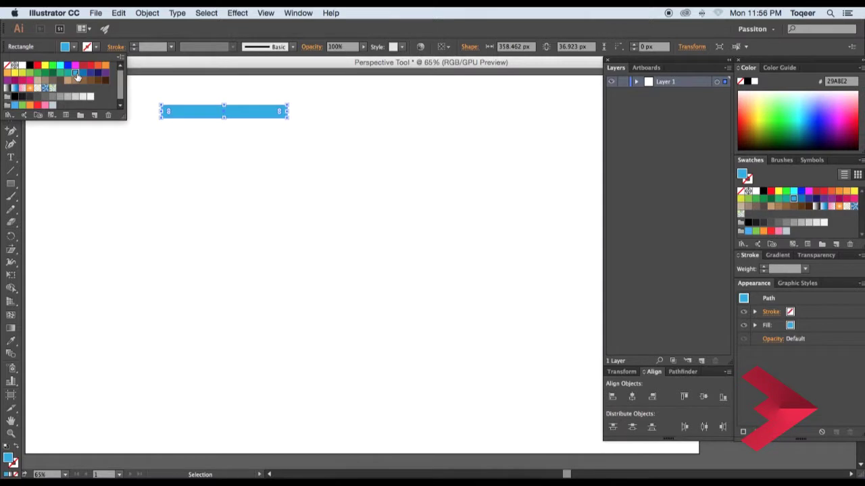
click(277, 159)
click(238, 113)
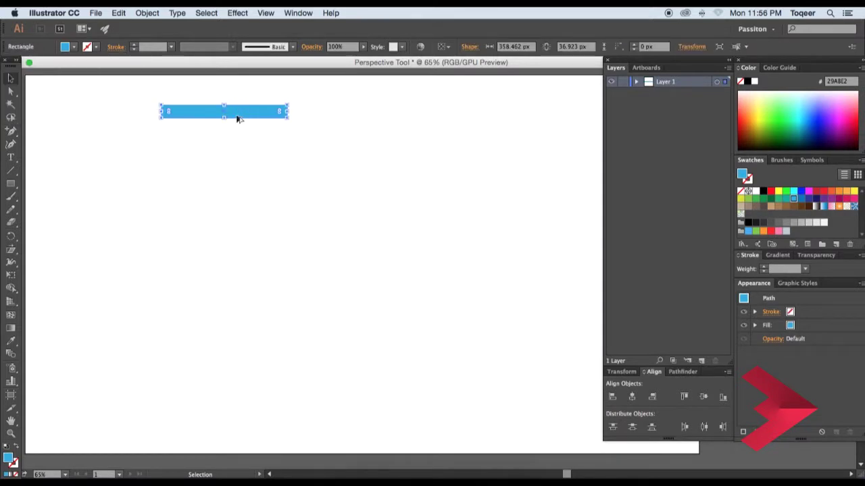
Duplicate the light blue stripe downward repeatedly into an evenly spaced vertical stack
drag(238, 118, 238, 133)
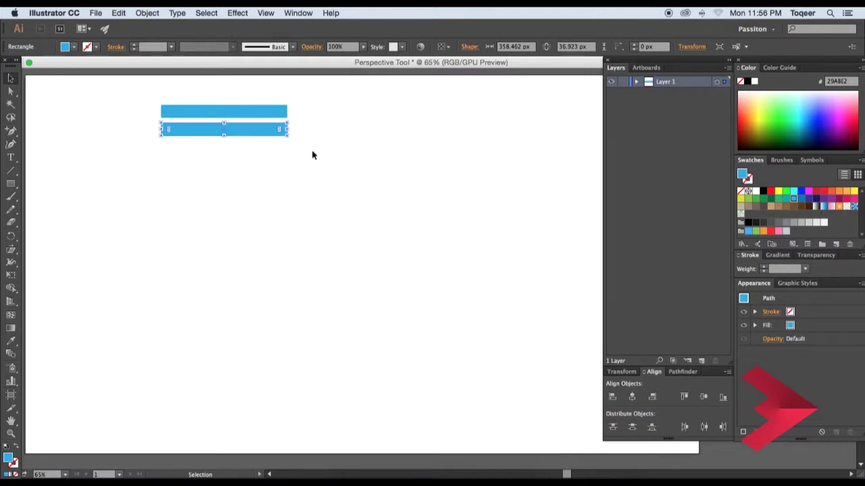
key(ctrl+d)
key(ctrl+d)
key(ctrl+d)
key(ctrl+d)
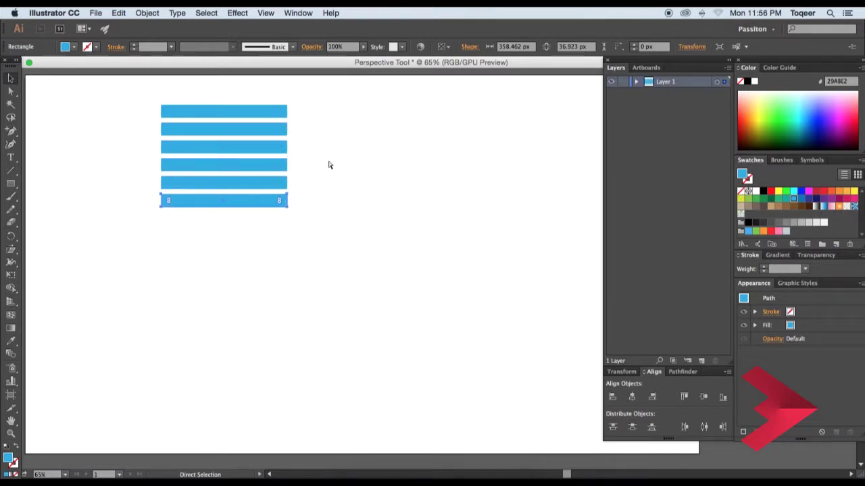
key(ctrl+d)
key(ctrl+d)
key(ctrl+d)
key(ctrl+d)
key(ctrl+d)
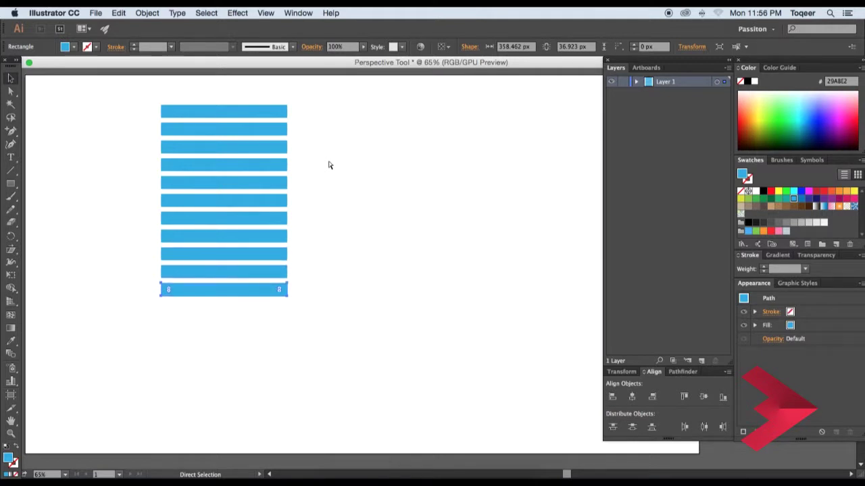
key(ctrl+d)
key(ctrl+d)
key(ctrl+d)
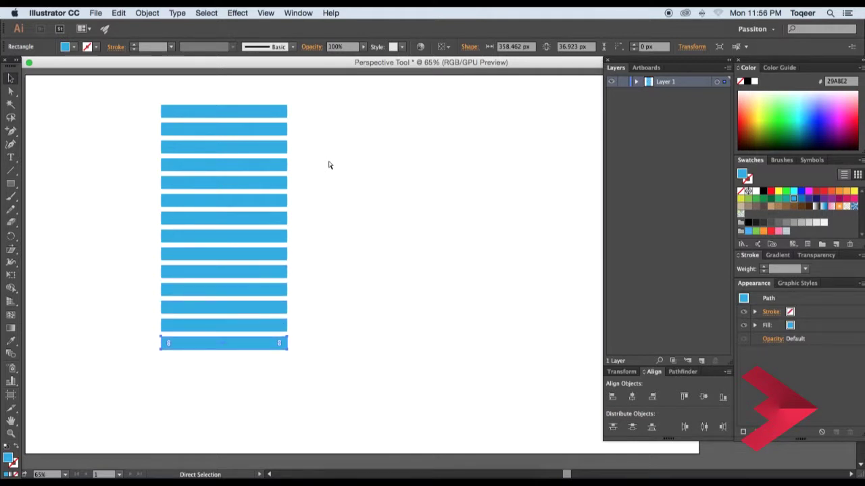
key(ctrl+d)
key(ctrl+d)
Select all the stacked stripes and group them
click(342, 168)
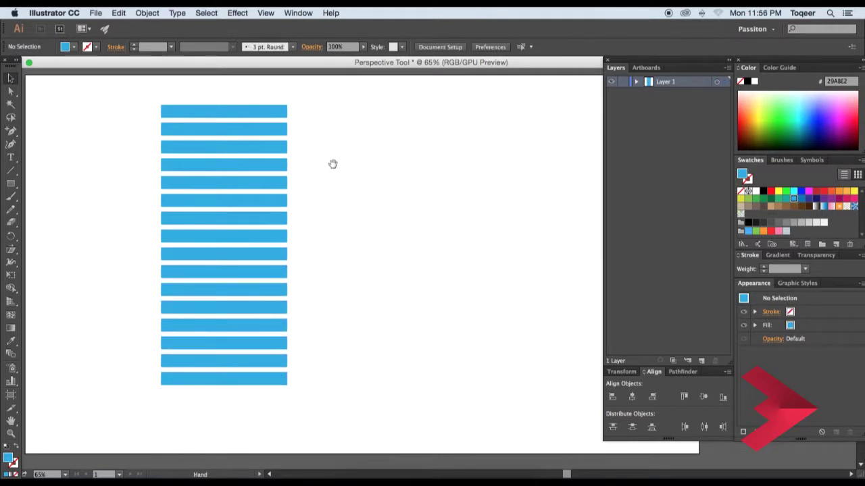
drag(334, 164, 358, 166)
drag(326, 125, 281, 387)
right_click(291, 188)
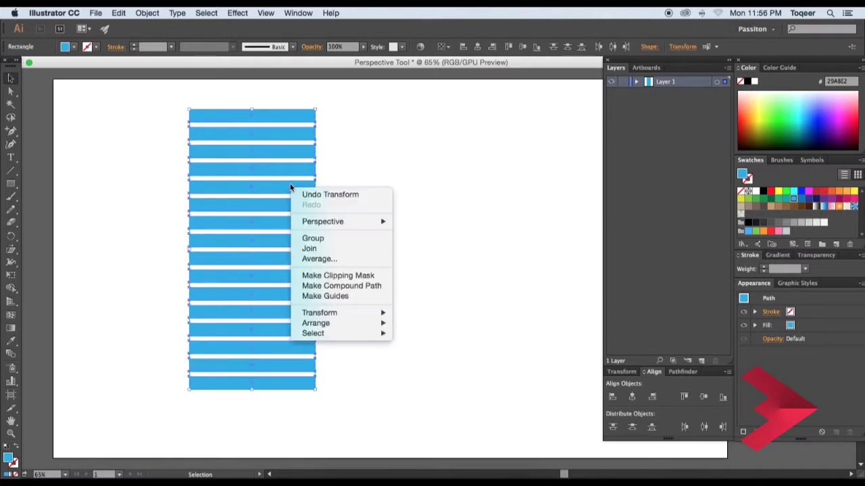
click(314, 239)
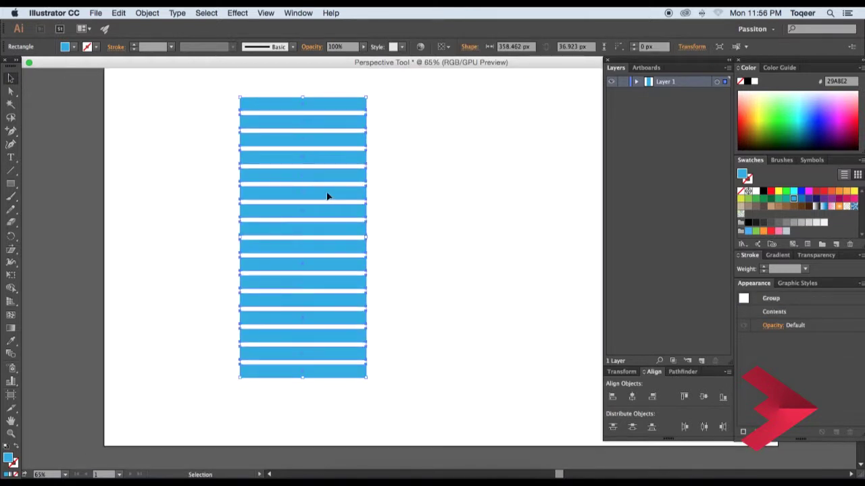
scroll(332, 197, up, 3)
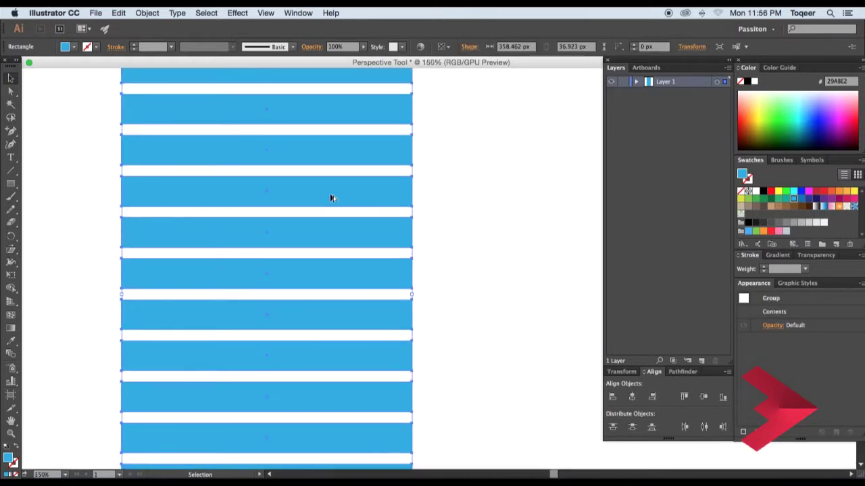
key(a)
scroll(334, 203, down, 3)
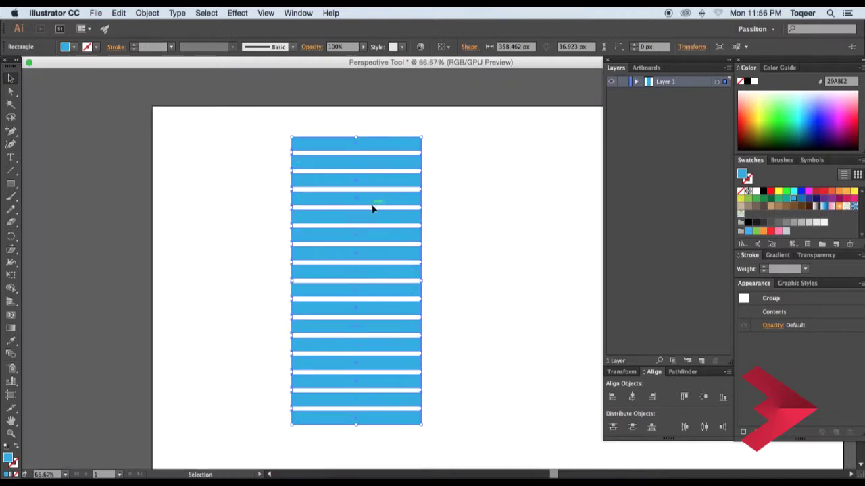
Place a duplicate of the stripe column beside the original
click(301, 199)
click(332, 201)
mouse_move(342, 203)
mouse_down()
mouse_move(186, 201)
mouse_move(196, 201)
mouse_up()
key(super+minus)
key(super+minus)
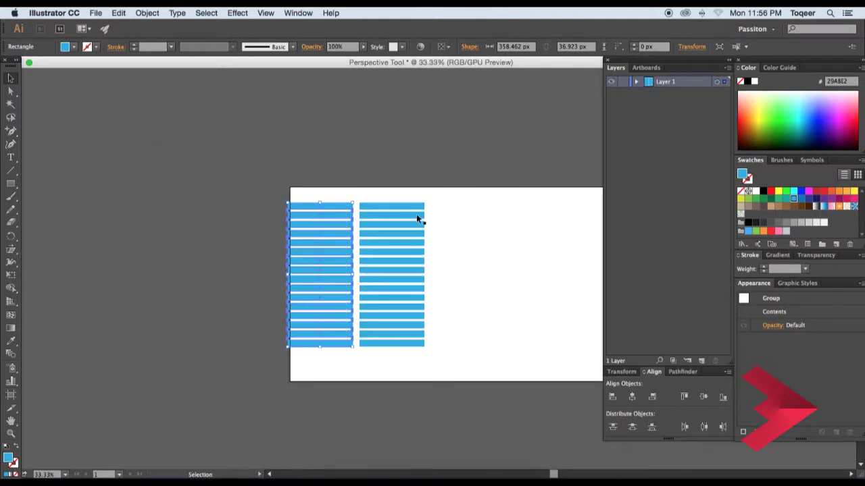
Move both stripe columns off the artboard to the left
shift+click(377, 236)
mouse_move(400, 252)
mouse_down()
mouse_move(235, 254)
mouse_move(259, 258)
mouse_up()
click(396, 264)
mouse_move(396, 264)
mouse_down()
mouse_move(298, 250)
mouse_move(325, 258)
mouse_up()
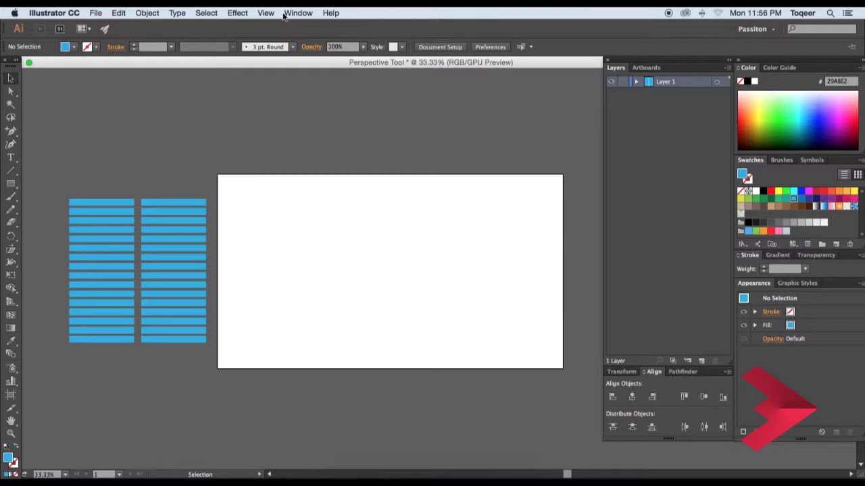
Draw a tall rectangle for the tower body and fill it dark blue
click(171, 335)
click(239, 232)
key(super+equal)
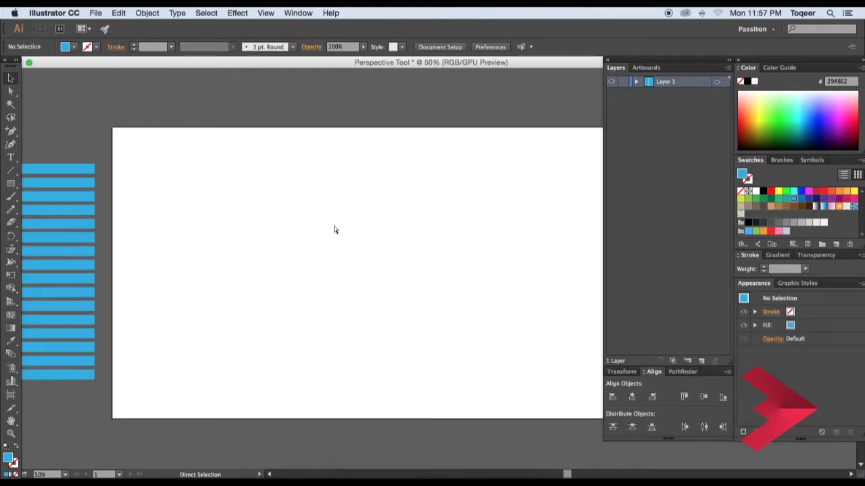
drag(292, 219, 315, 198)
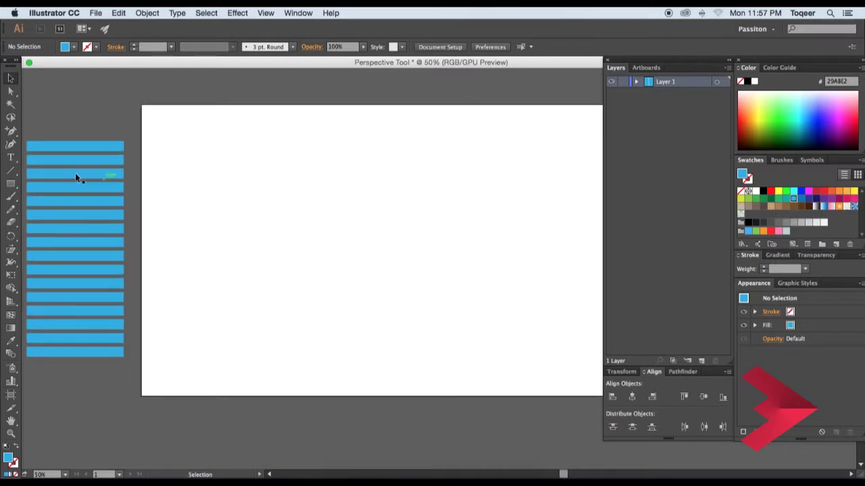
drag(130, 142, 248, 358)
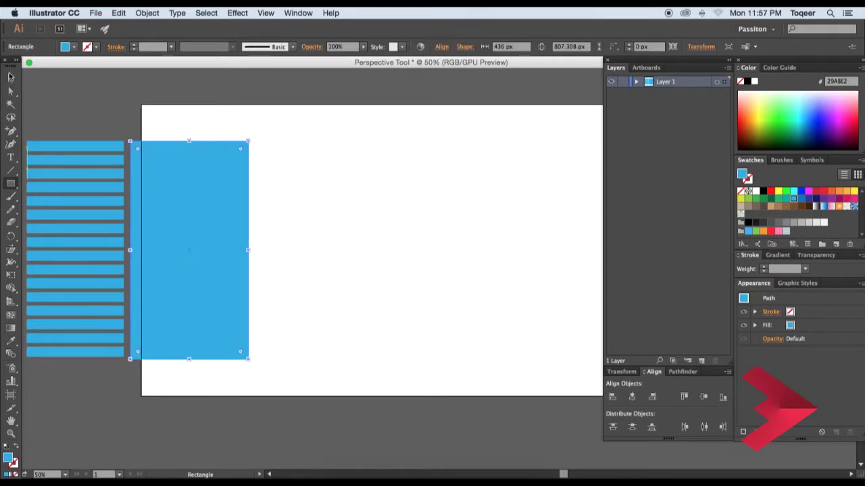
click(10, 77)
click(73, 47)
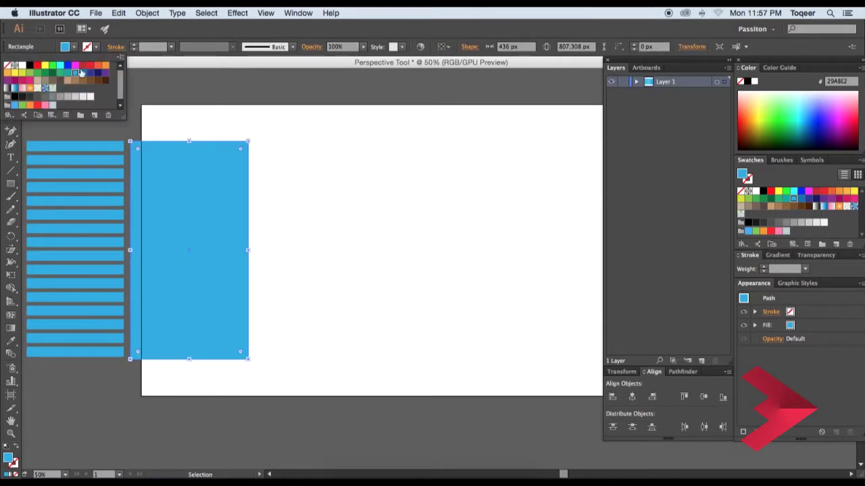
click(82, 74)
click(367, 222)
Add a light grey (F2F2F2) square window, copy it into a row of four, and widen the tower
key(ctrl+plus)
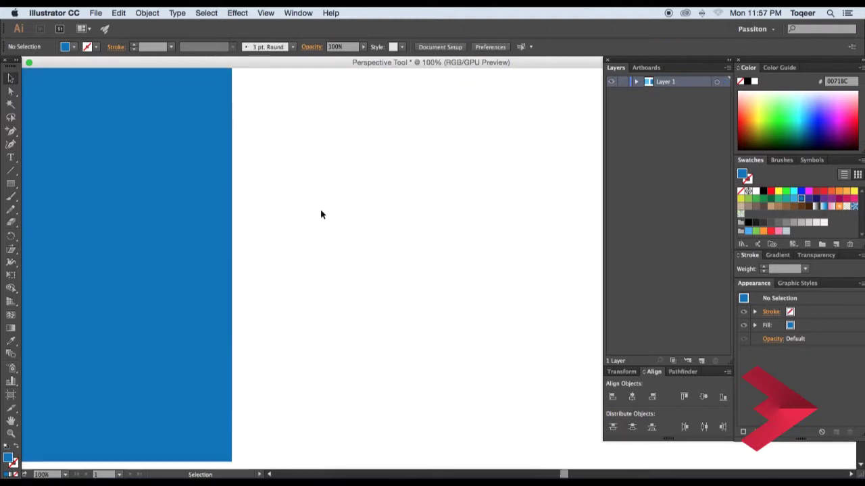
drag(423, 211, 431, 211)
drag(270, 115, 306, 151)
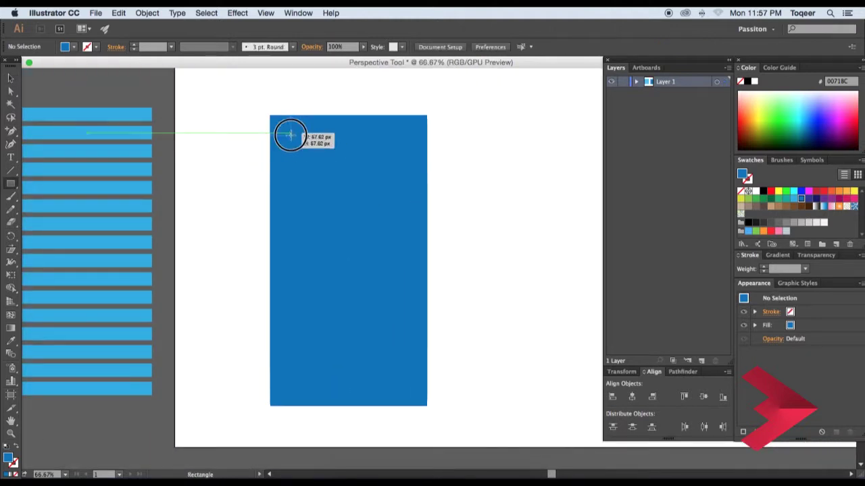
click(74, 47)
click(88, 99)
click(347, 84)
mouse_move(303, 144)
mouse_down()
mouse_move(353, 138)
mouse_move(346, 144)
mouse_up()
key(ctrl+d)
key(ctrl+d)
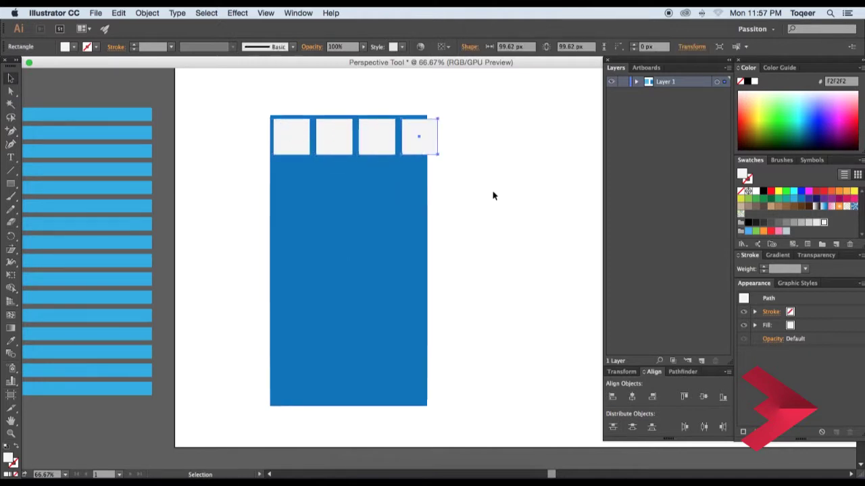
click(428, 259)
drag(427, 260, 443, 260)
Copy the row of four windows downward to make seven window rows
click(290, 138)
shift+click(334, 139)
shift+click(420, 138)
shift+click(376, 145)
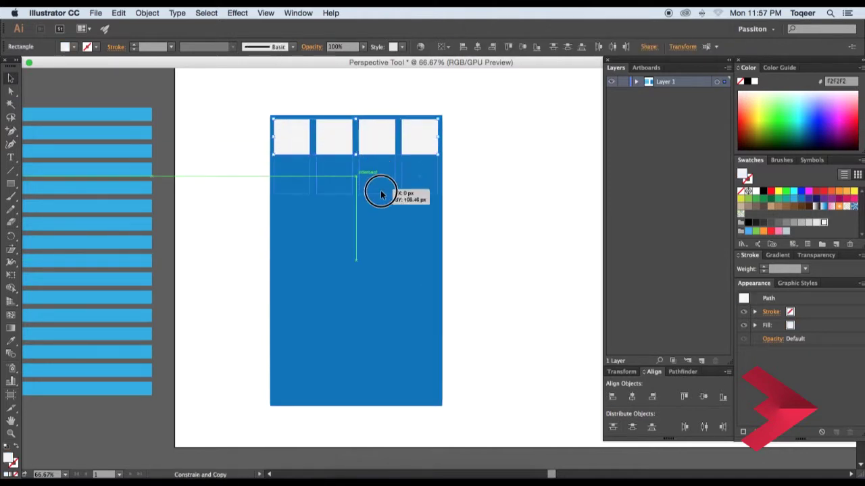
drag(376, 145, 376, 183)
key(ctrl+d)
key(ctrl+d)
key(ctrl+d)
key(ctrl+d)
key(ctrl+d)
key(v)
click(518, 257)
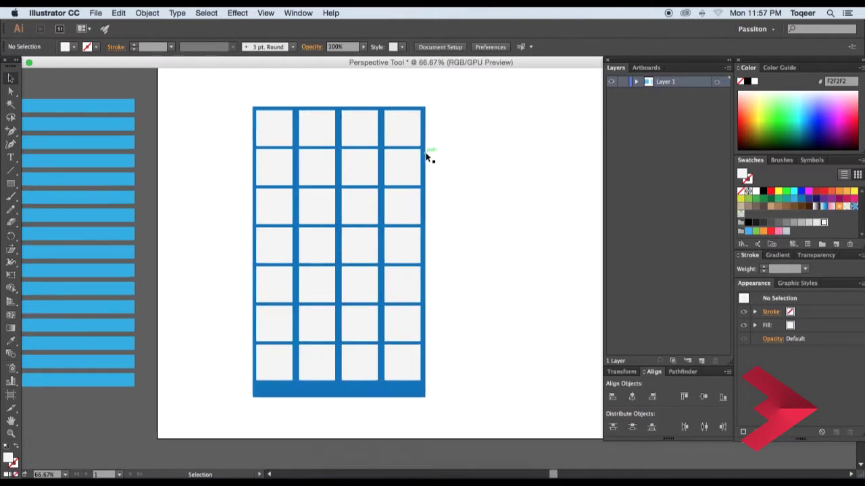
click(338, 102)
click(477, 160)
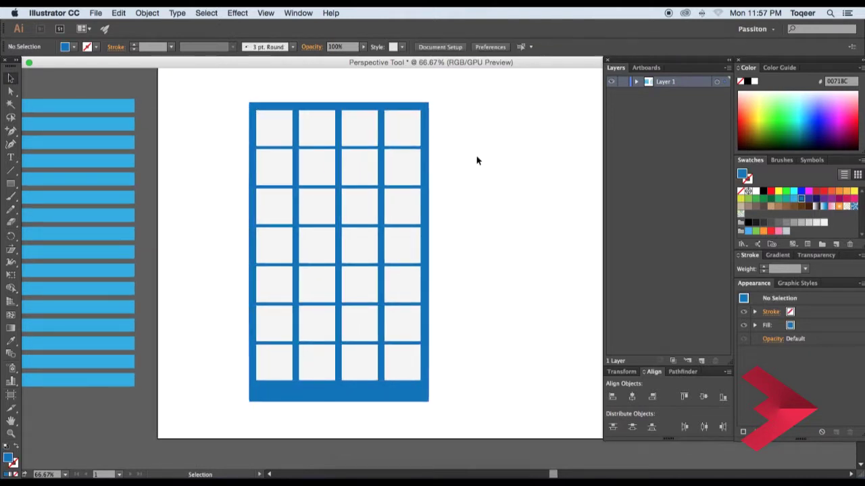
key(ctrl+minus)
key(ctrl+minus)
click(379, 187)
Group the tower with its windows and move it off to the lower left
click(439, 196)
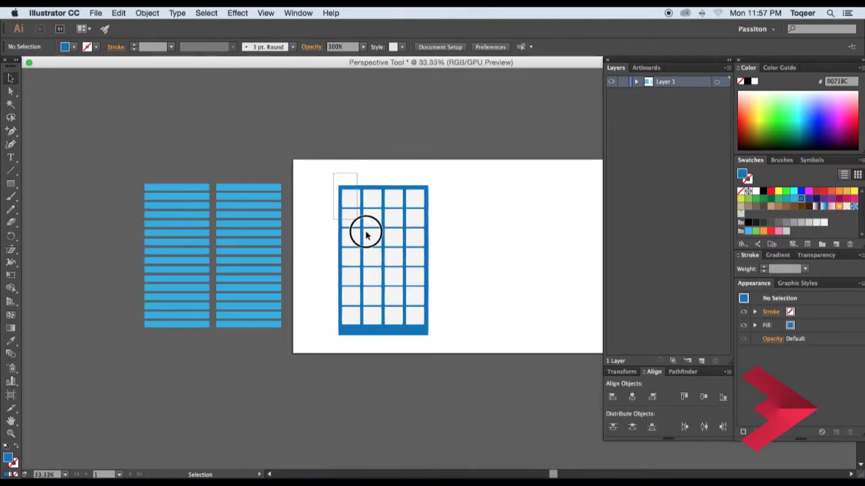
drag(332, 169, 432, 331)
right_click(419, 305)
click(436, 297)
click(342, 183)
drag(335, 178, 425, 334)
right_click(396, 259)
click(419, 308)
mouse_move(416, 250)
mouse_down()
mouse_move(177, 347)
mouse_move(276, 349)
mouse_up()
Draw a wide dark blue bar near the artboard top and duplicate it into a stack of bars
drag(428, 297, 314, 264)
key(ctrl+equal)
click(11, 184)
drag(293, 147, 405, 157)
key(v)
mouse_move(328, 152)
mouse_down()
mouse_move(328, 167)
mouse_move(375, 169)
mouse_up()
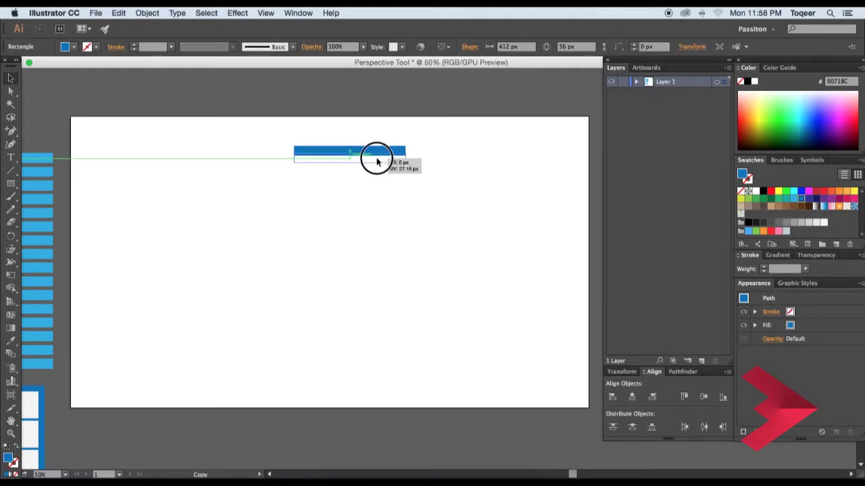
key(ctrl+d)
key(ctrl+d)
key(ctrl+d)
key(ctrl+d)
key(ctrl+d)
key(ctrl+d)
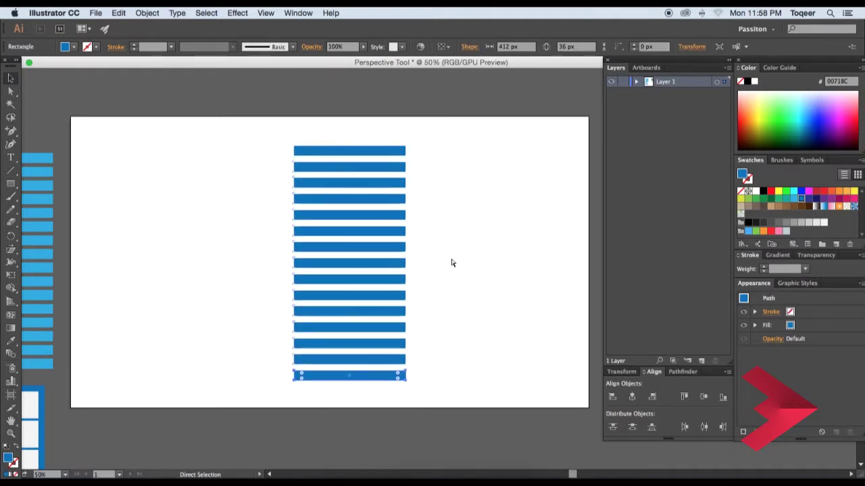
key(ctrl+d)
click(356, 376)
key(ctrl+a)
right_click(365, 280)
click(441, 329)
Draw a tall rectangle covering the stack of bars
drag(387, 236, 372, 231)
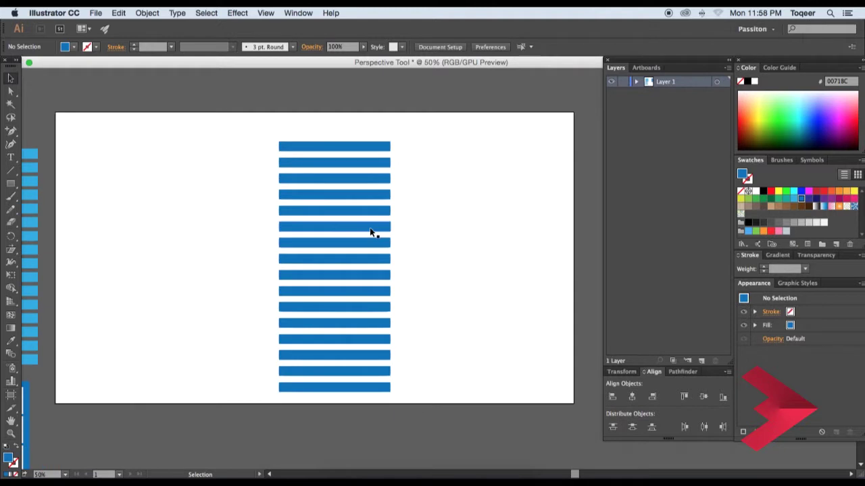
drag(225, 132, 243, 121)
key(m)
drag(296, 131, 408, 380)
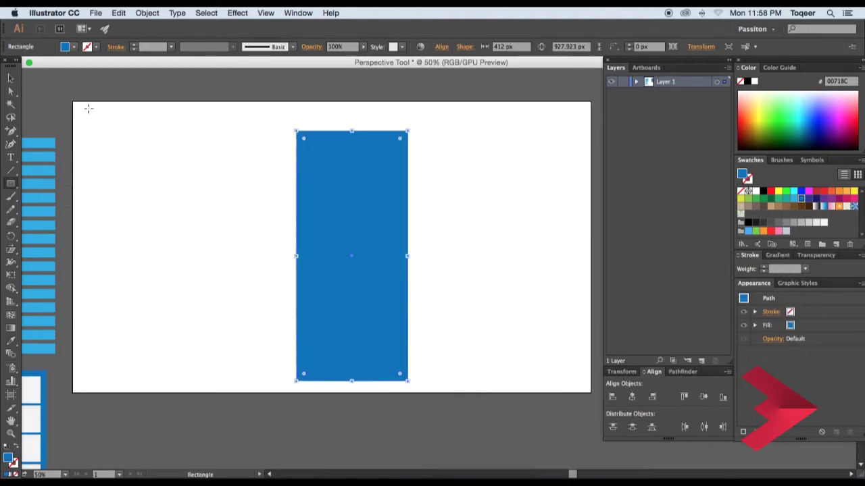
Change the tall rectangle's fill to light blue
click(10, 80)
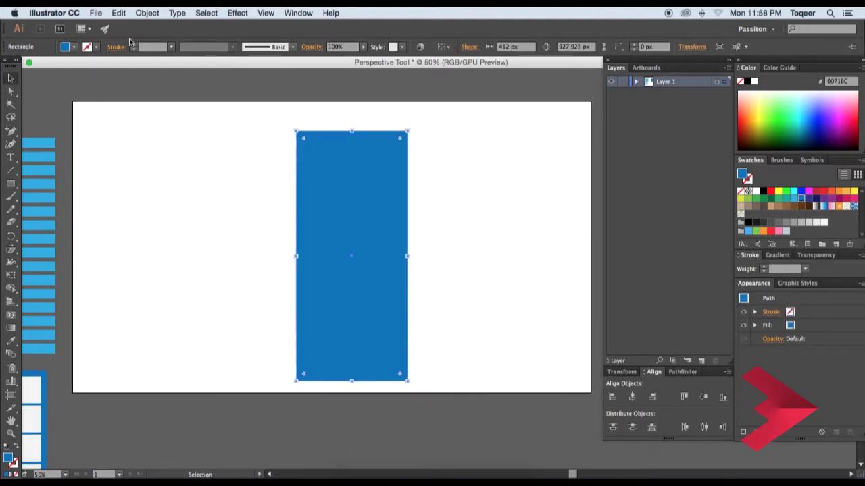
click(71, 47)
click(75, 74)
click(208, 9)
click(240, 11)
click(244, 194)
Apply a 45° Twist distortion effect to the light blue rectangle
click(340, 194)
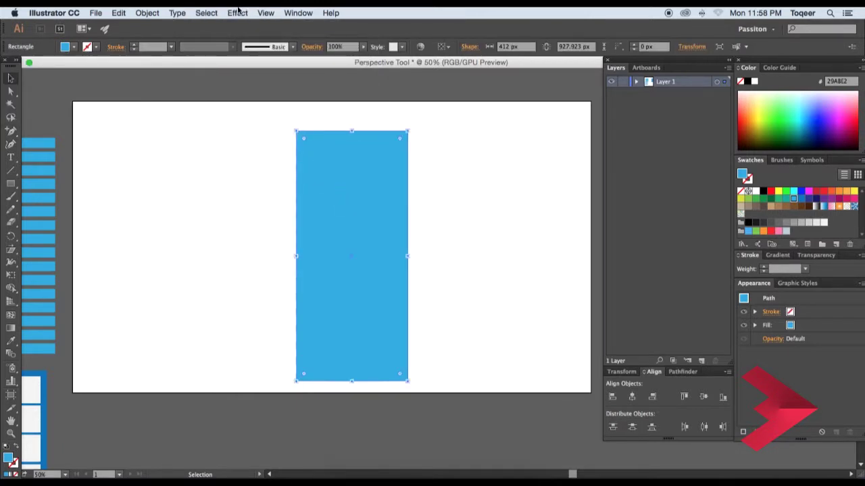
click(238, 13)
mouse_move(275, 111)
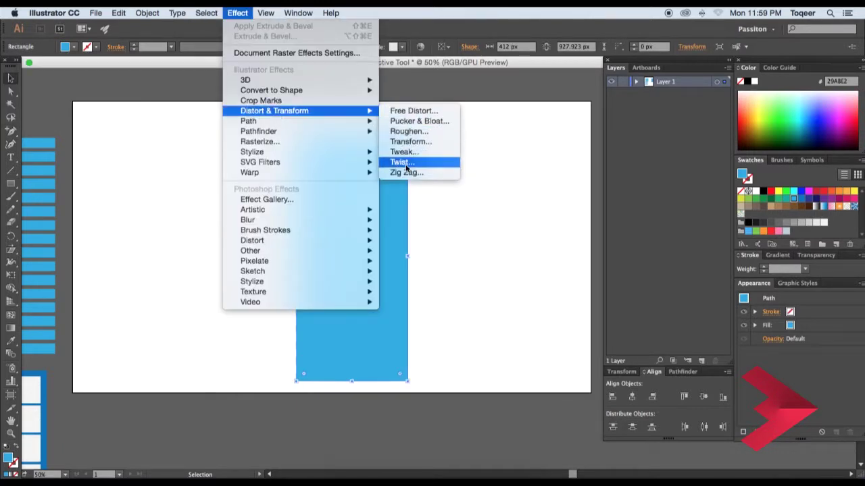
click(405, 166)
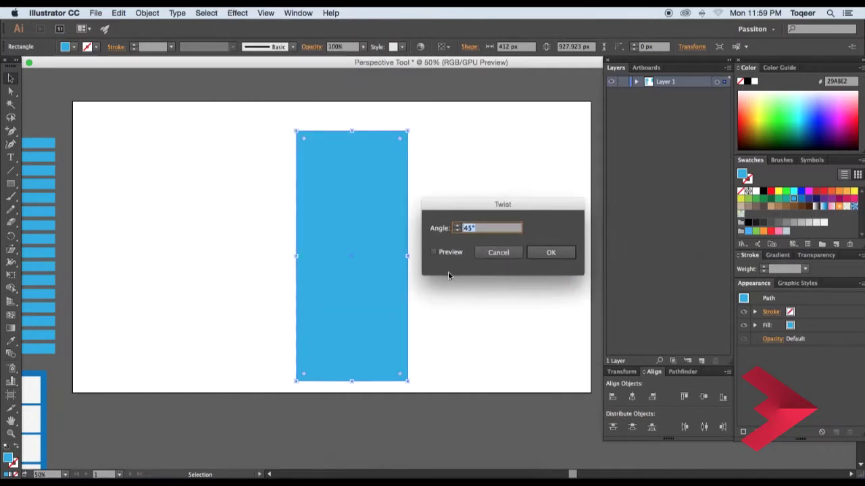
click(443, 255)
click(443, 255)
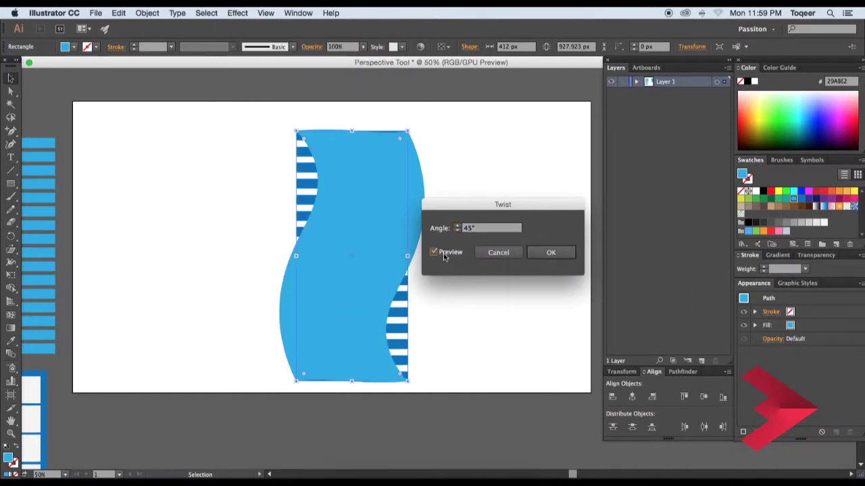
click(551, 252)
click(496, 235)
scroll(473, 230, left, 3)
click(413, 220)
Expand the twist appearance into a plain wave path and move it right over the stripes
click(147, 13)
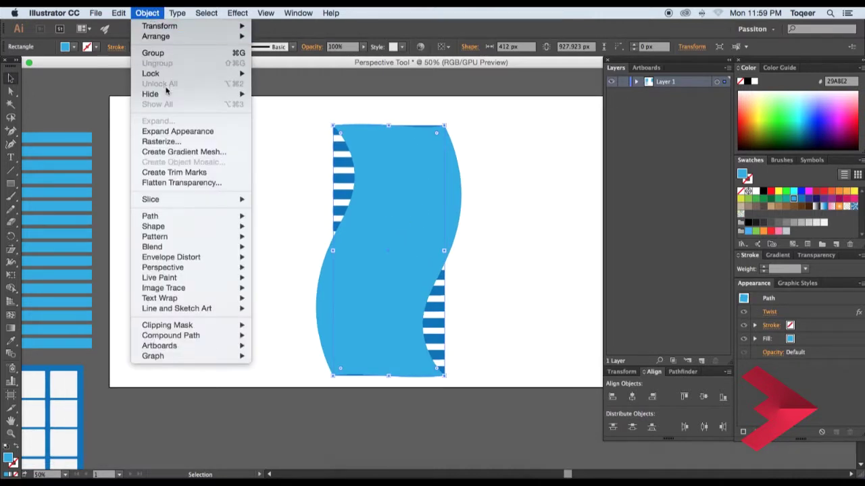
click(177, 135)
click(467, 226)
click(423, 208)
mouse_move(433, 206)
mouse_down()
mouse_move(512, 207)
mouse_move(517, 223)
mouse_up()
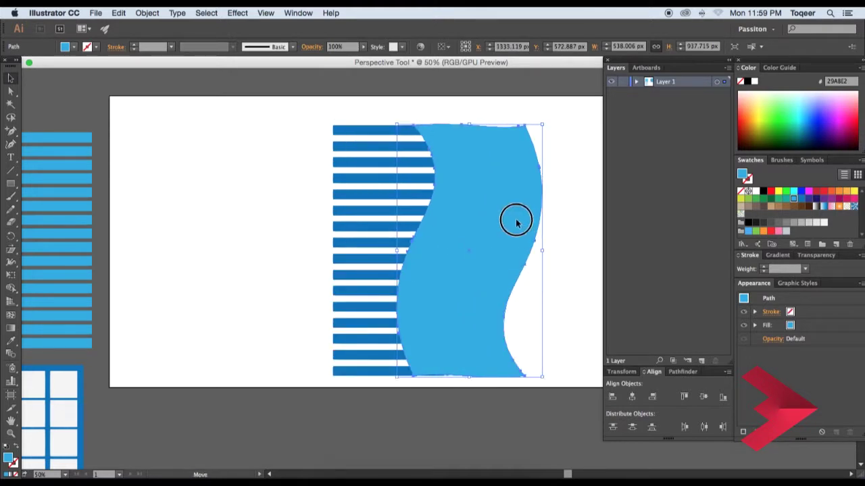
drag(545, 124, 450, 409)
drag(578, 314, 510, 341)
Rotate the wave shape slightly counter-clockwise and nudge it into place
click(428, 287)
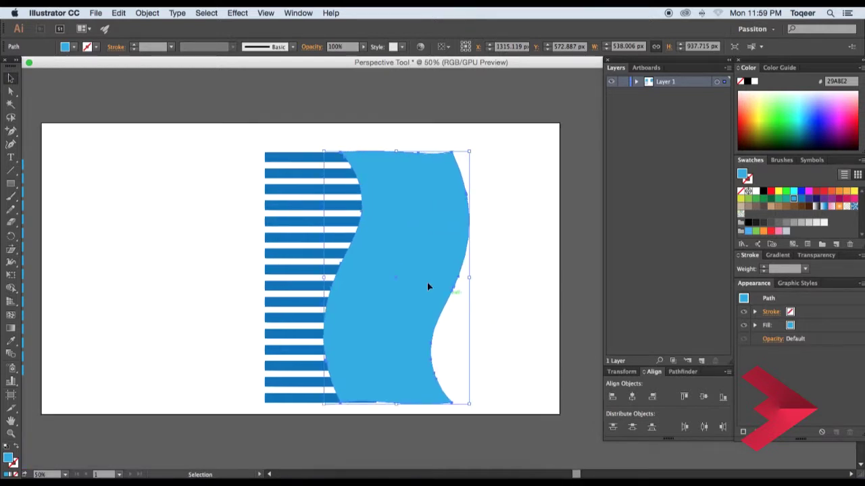
mouse_move(475, 152)
mouse_down()
mouse_move(439, 146)
mouse_move(454, 144)
mouse_up()
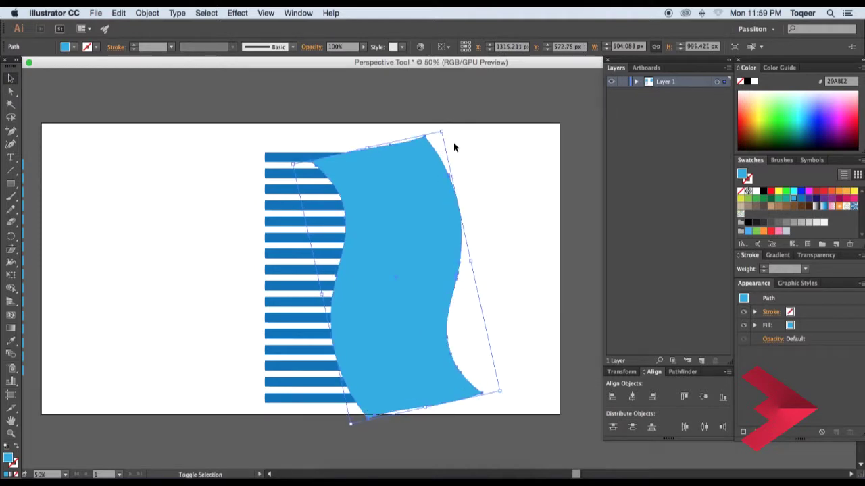
scroll(475, 203, left, 2)
drag(433, 212, 442, 197)
key(shift+Left)
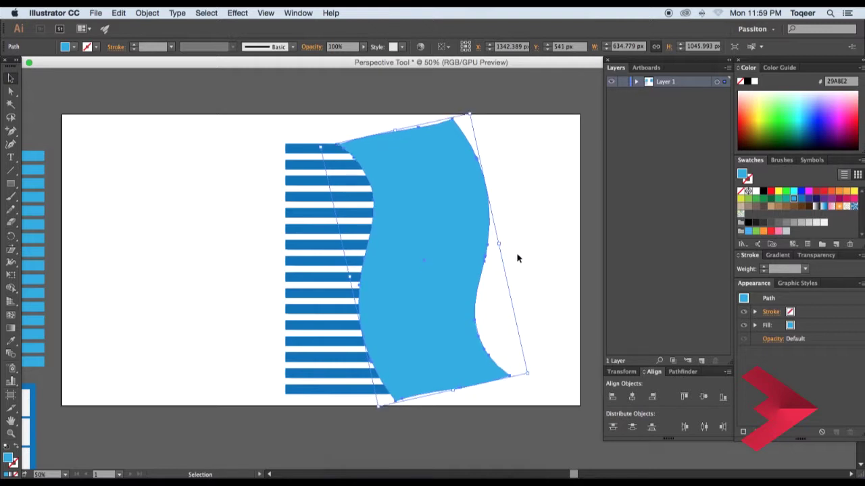
click(517, 258)
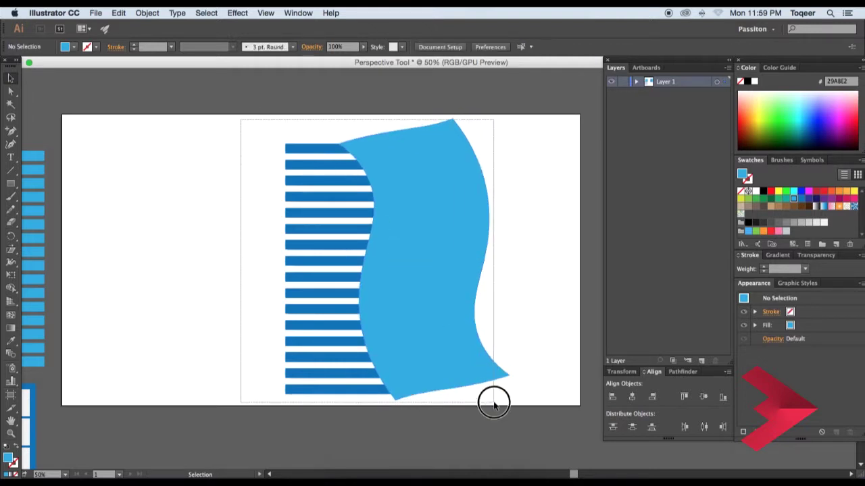
Use Pathfinder Divide on the stripes and wave, delete the wave piece, then select the curved stripes
drag(346, 212, 494, 402)
click(683, 372)
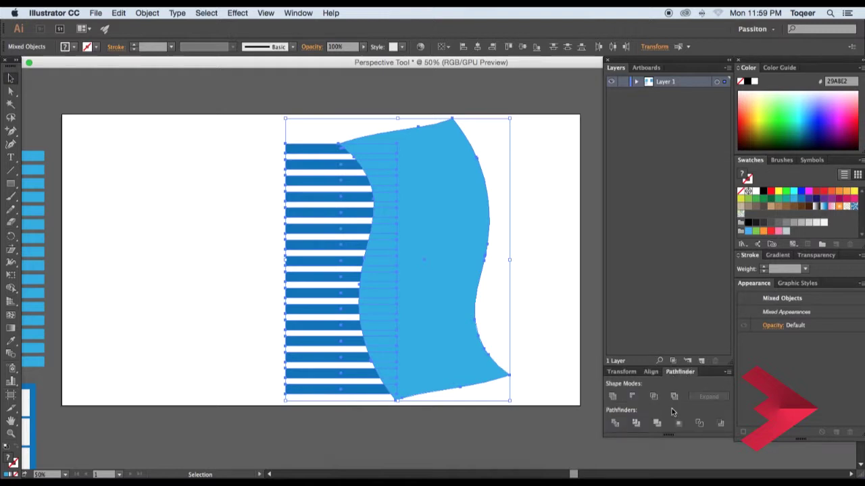
click(635, 426)
click(552, 322)
click(449, 235)
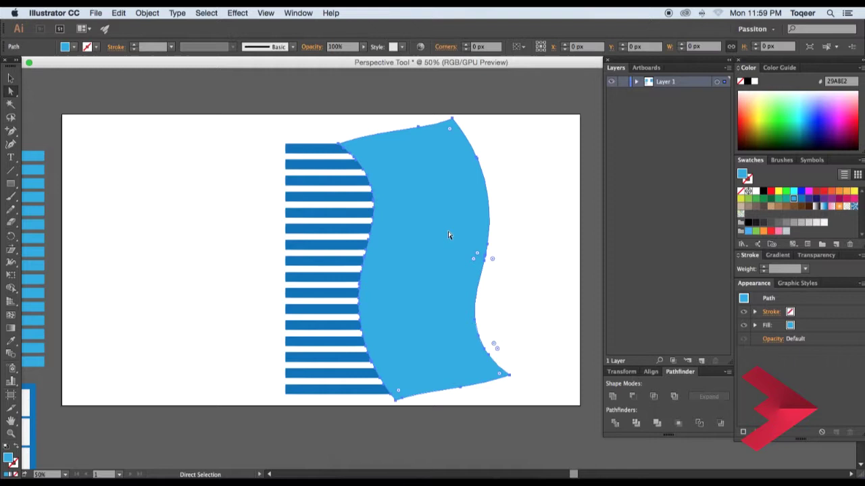
key(Delete)
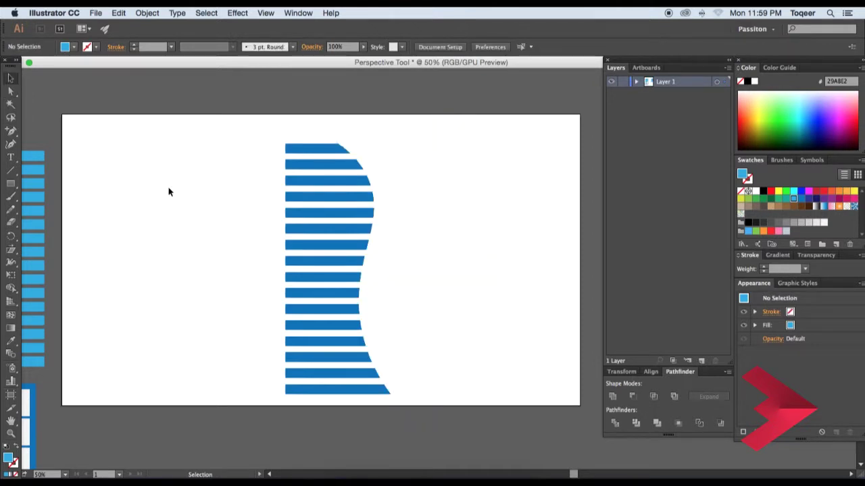
drag(214, 135, 407, 392)
Copy the curved stripes to the left and reflect the copy vertically
scroll(430, 349, left, 3)
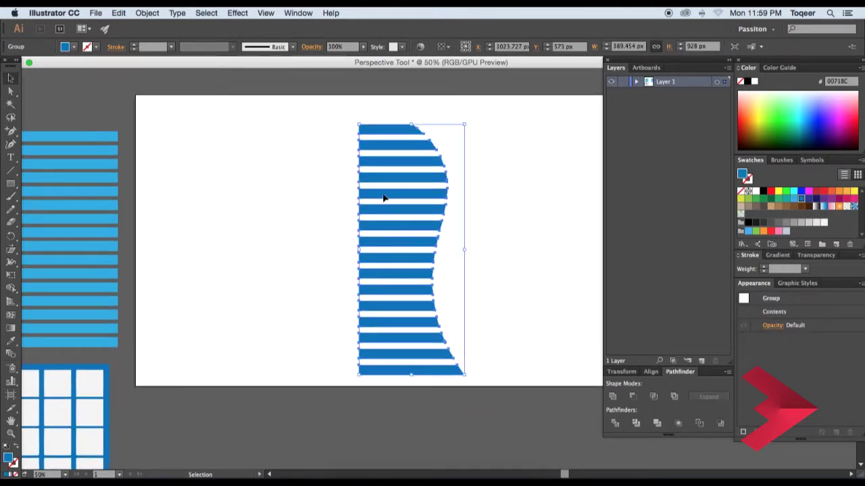
click(239, 222)
drag(399, 216, 276, 222)
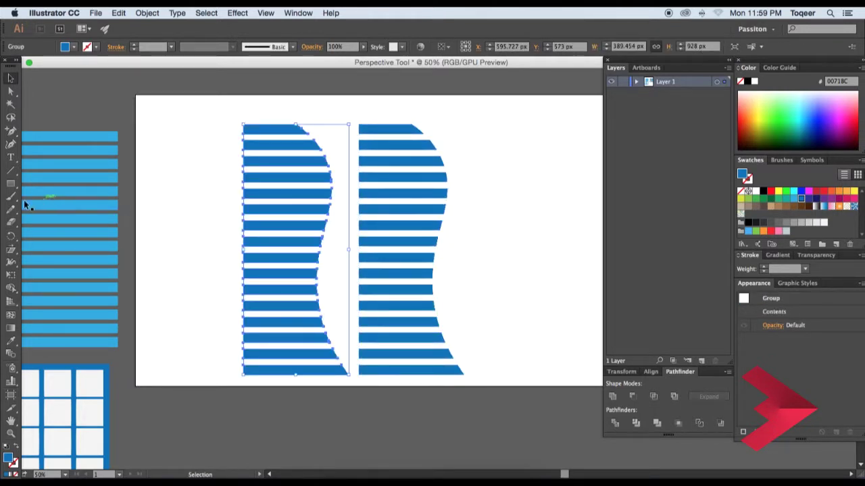
drag(12, 237, 41, 248)
double_click(12, 237)
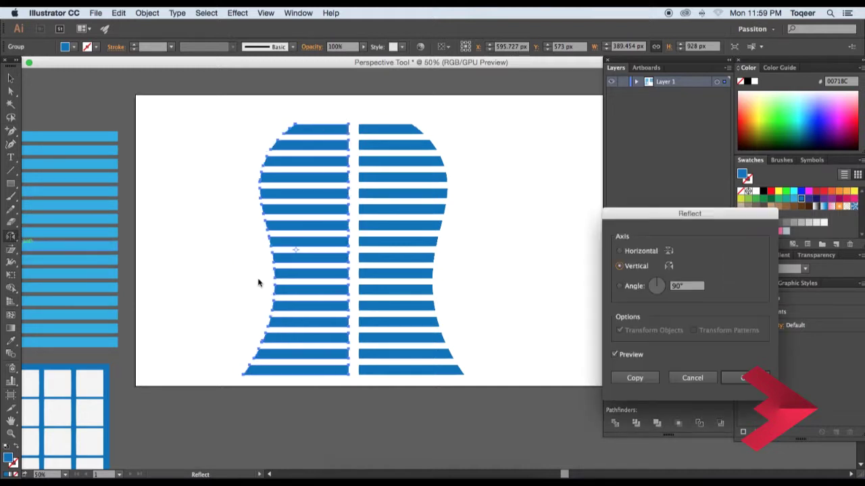
click(743, 378)
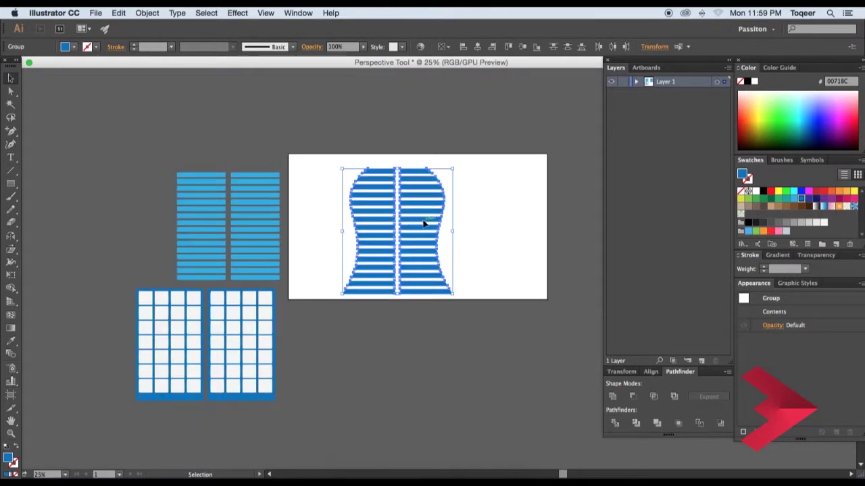
Move the symmetrical stripe tower off the artboard to the left
drag(431, 219, 136, 193)
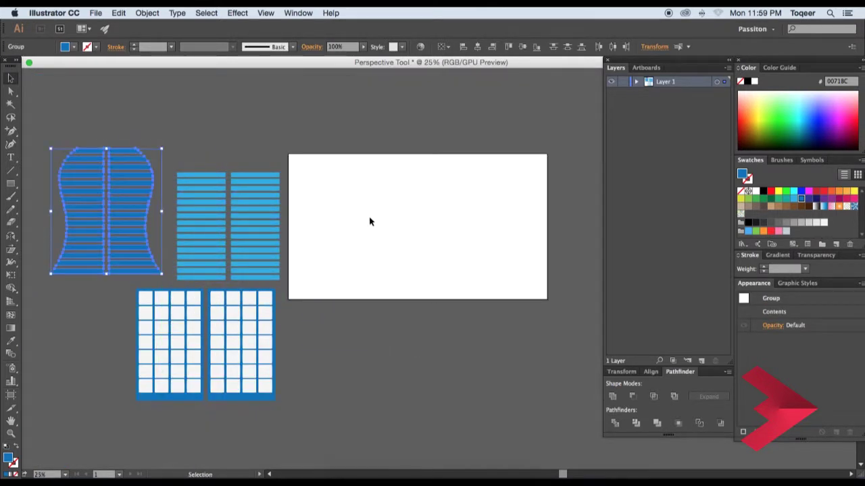
click(388, 233)
key(super+equal)
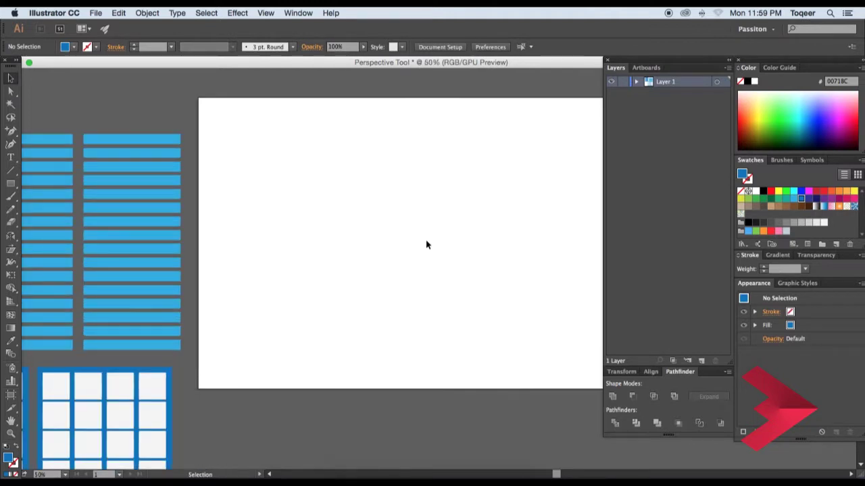
Draw a wide horizontal bar and stack repeated copies below it, fifteen bars in total
drag(425, 244, 358, 236)
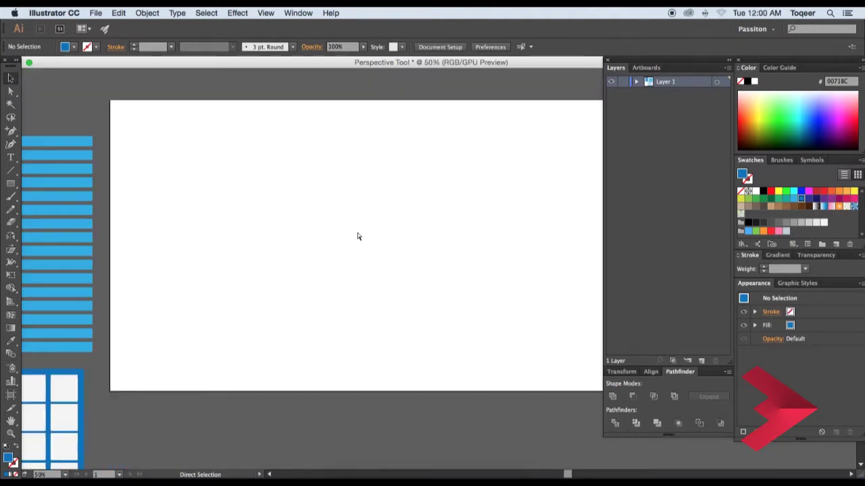
drag(10, 183, 58, 181)
drag(237, 136, 362, 146)
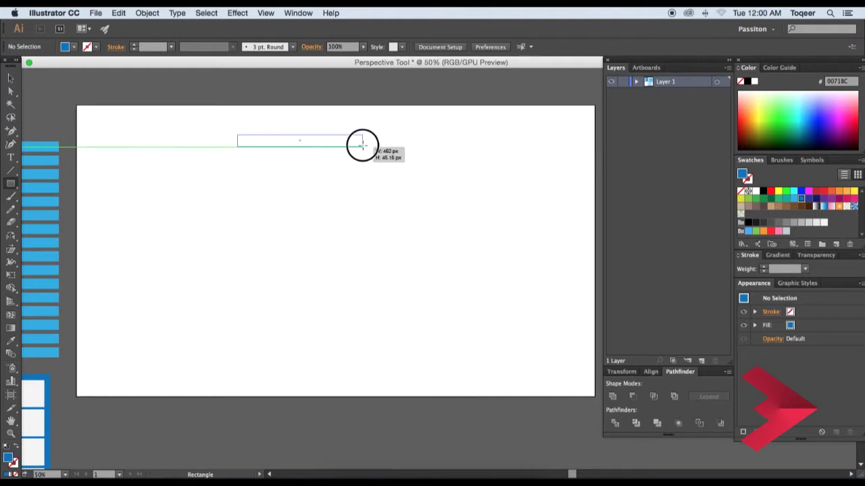
drag(264, 141, 265, 158)
key(super+d)
key(super+d)
key(super+d)
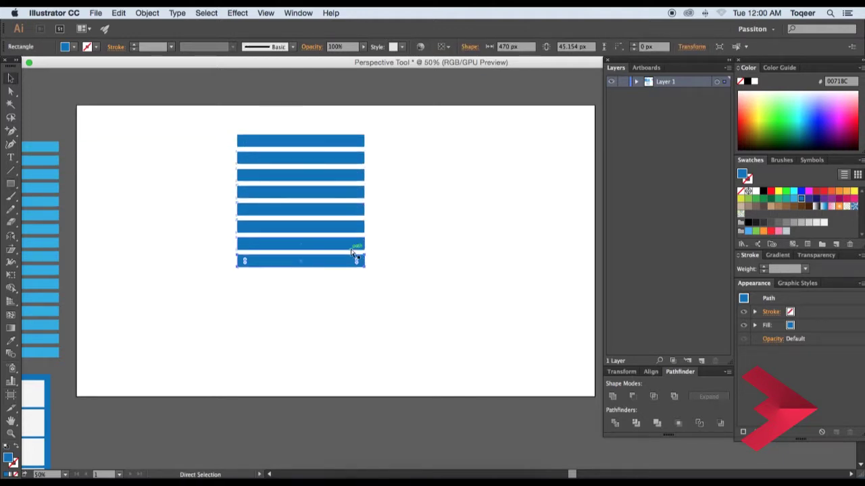
key(super+d)
key(super+d)
key(super+d)
key(super+d)
Repeat thin vertical strips across the bars, divide them into a window grid, and colour it orange
drag(10, 183, 58, 181)
drag(240, 135, 246, 386)
key(v)
drag(238, 177, 257, 179)
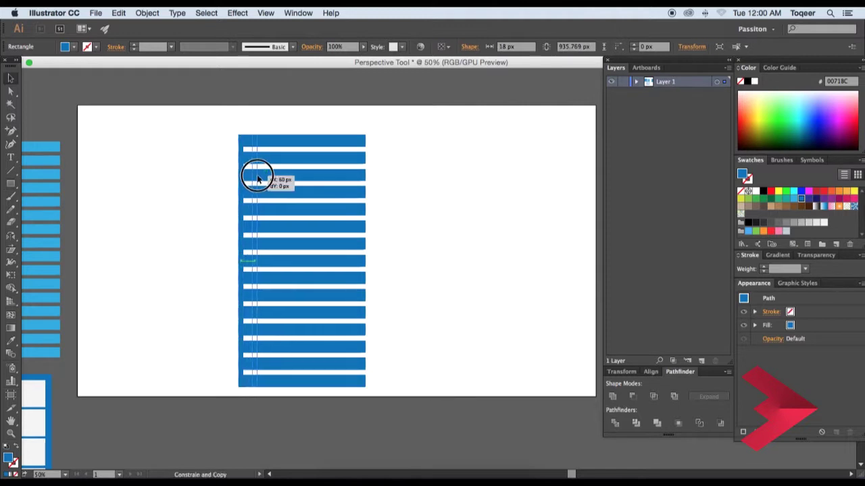
key(super+d)
key(super+d)
key(super+d)
drag(208, 127, 387, 406)
right_click(327, 192)
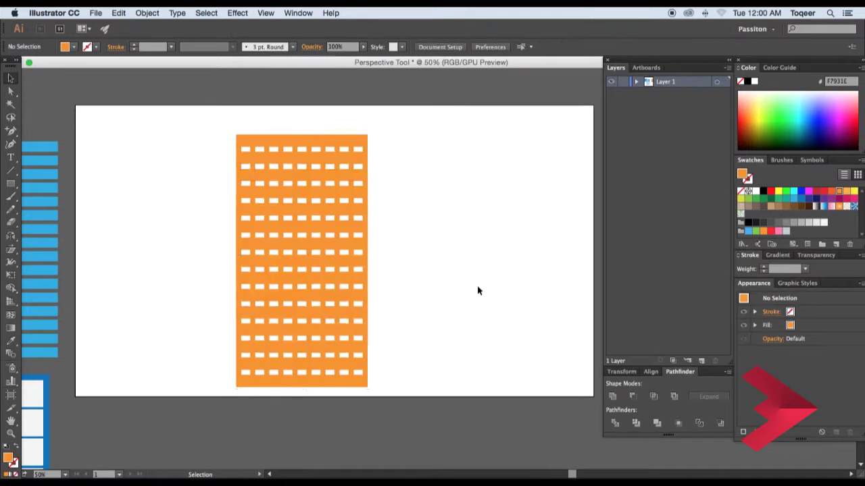
click(414, 241)
Place a copy of the orange window grid to its left, then draw a new wide bar
key(ctrl+minus)
scroll(471, 219, down, 3)
drag(471, 250, 355, 277)
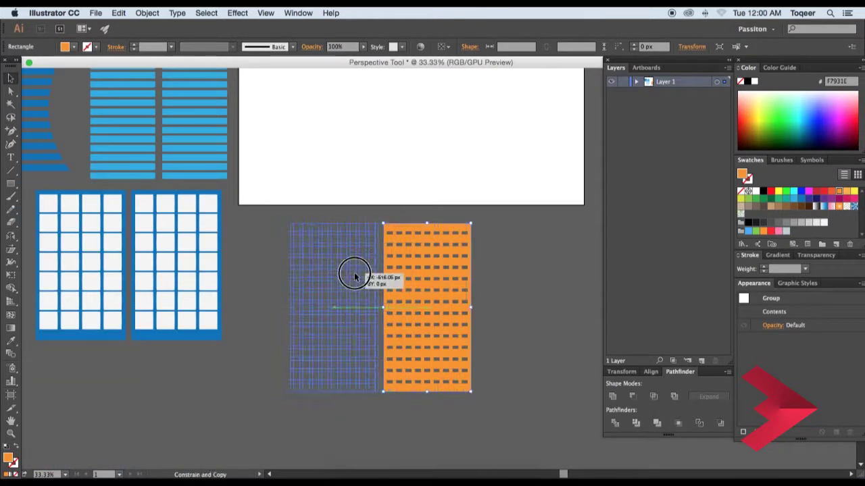
key(super+plus)
key(m)
mouse_move(225, 150)
mouse_down()
mouse_move(379, 161)
mouse_move(360, 160)
mouse_up()
Stack copies of the new bar below it and group the stacked bars
key(v)
drag(252, 155, 253, 184)
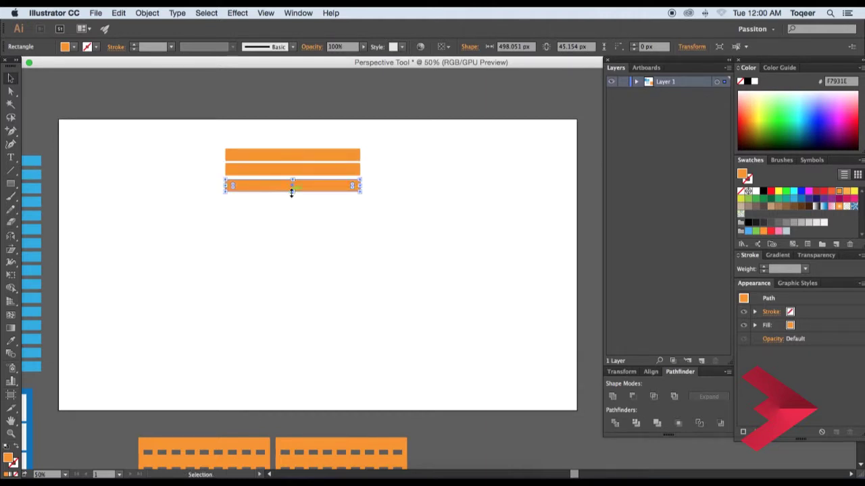
key(super+d)
key(super+d)
key(super+d)
key(super+d)
key(super+d)
key(super+d)
key(super+d)
key(super+a)
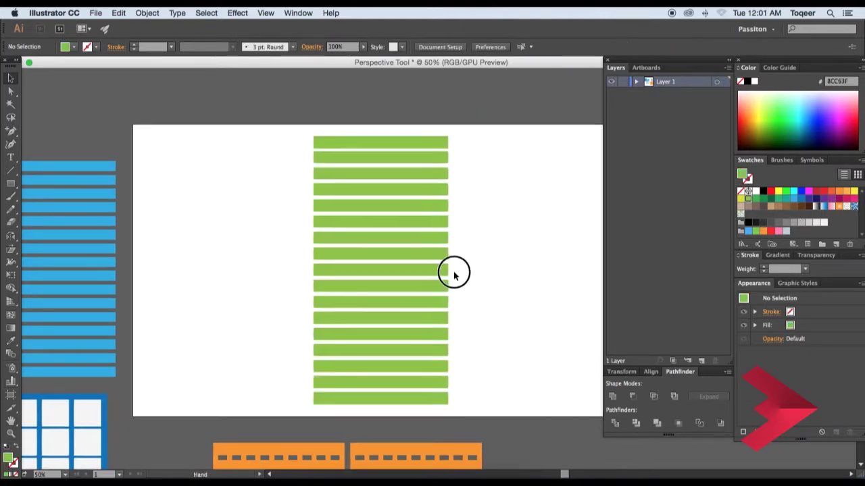
drag(454, 274, 415, 281)
drag(444, 132, 347, 360)
right_click(361, 290)
click(228, 274)
Pen-draw a closed stepped cut-out outline over the stacked stripes
key(p)
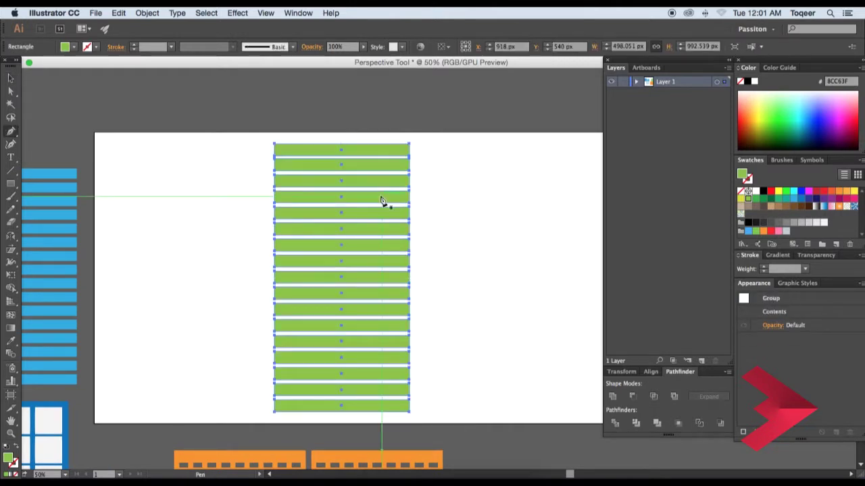
key(v)
click(28, 126)
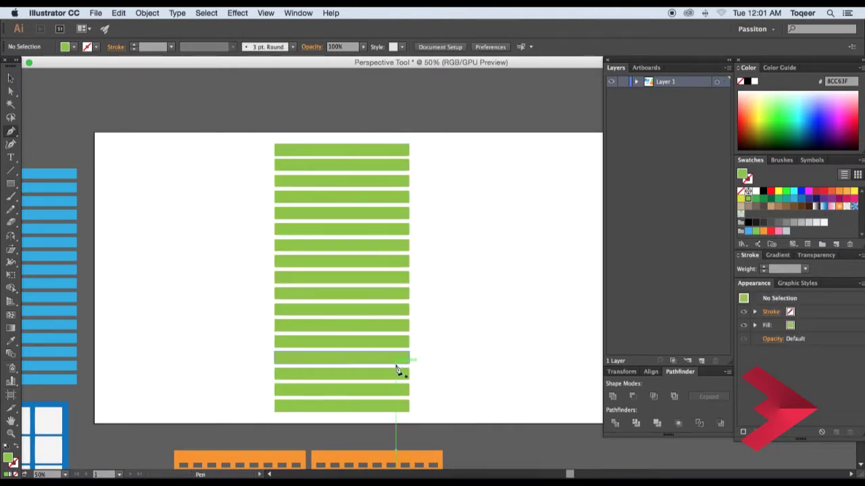
click(274, 411)
click(312, 324)
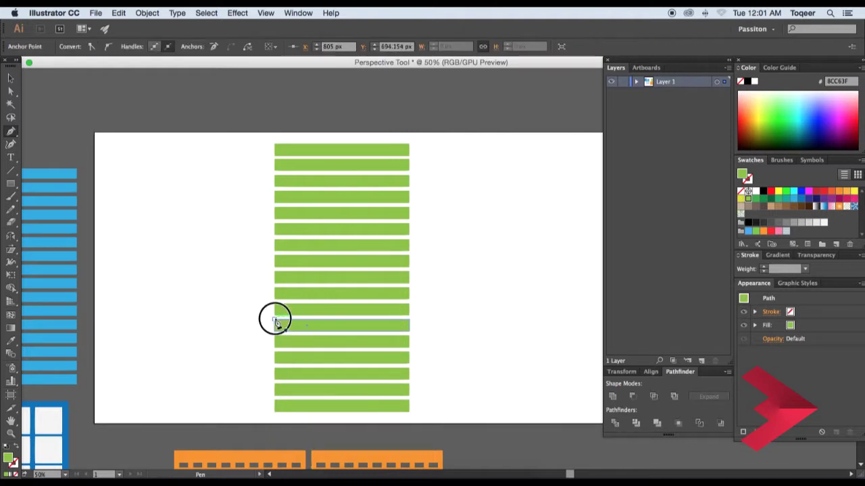
click(274, 318)
click(275, 270)
click(312, 270)
click(330, 191)
click(274, 144)
click(248, 155)
click(227, 338)
click(226, 408)
click(274, 411)
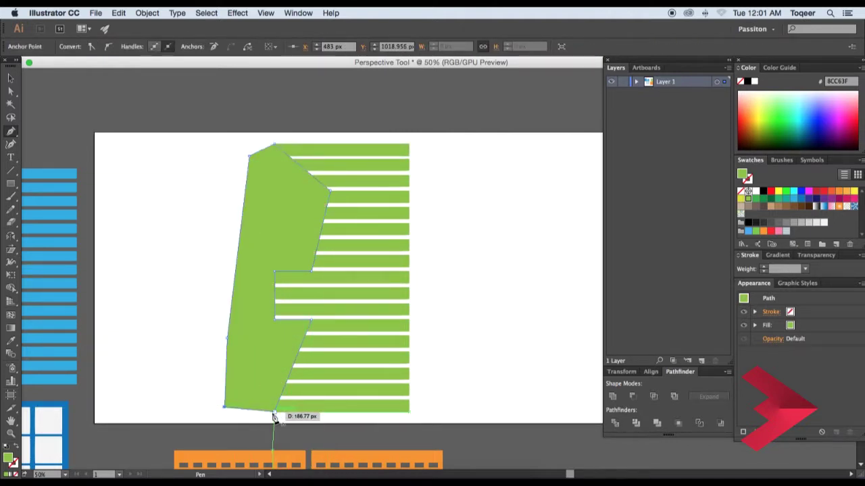
Subtract the outline from the stripes with Pathfinder Minus Front, trimming a stepped edge
key(v)
mouse_move(169, 189)
mouse_down()
mouse_move(421, 331)
mouse_move(509, 296)
mouse_up()
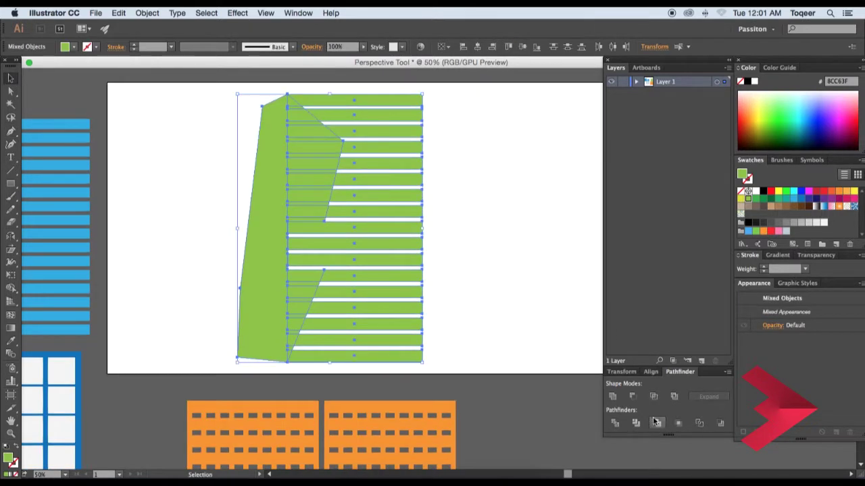
click(634, 423)
click(479, 208)
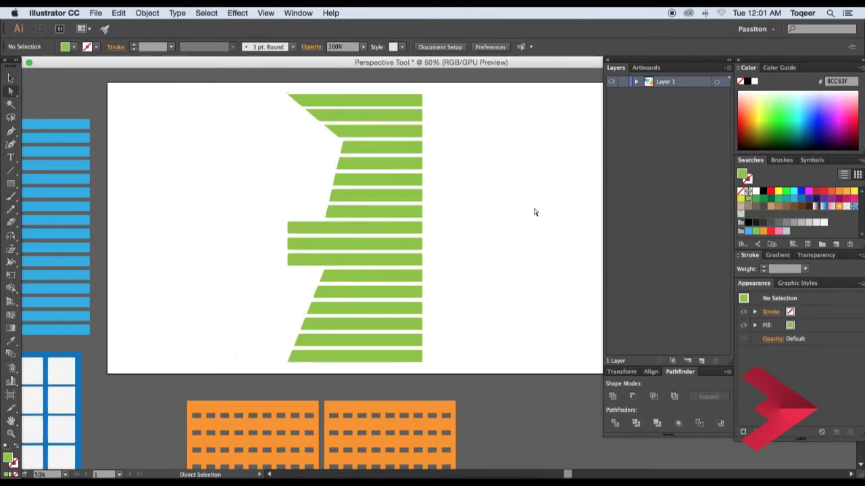
Copy the trimmed stripes to the right and reflect the copy across a vertical 90° axis
drag(479, 209, 457, 220)
key(v)
click(379, 213)
drag(379, 212, 546, 212)
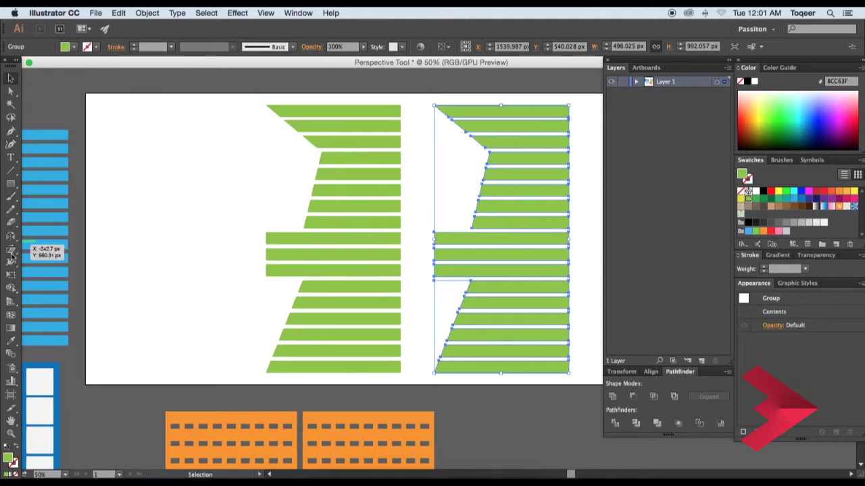
drag(11, 257, 68, 246)
key(Return)
click(740, 378)
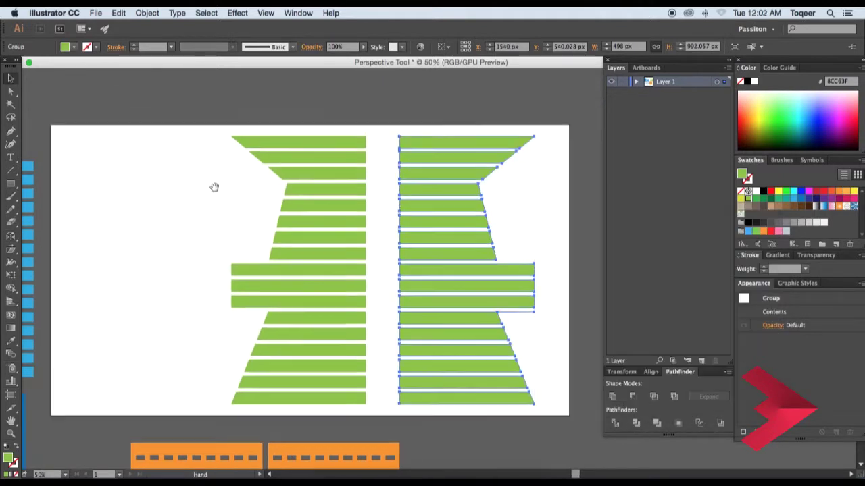
Move the mirrored green stripe pair below the blue window grid
key(ctrl+minus)
key(ctrl+minus)
click(492, 158)
mouse_move(525, 201)
mouse_down()
mouse_move(239, 317)
mouse_move(238, 442)
mouse_up()
scroll(384, 302, up, 3)
click(390, 201)
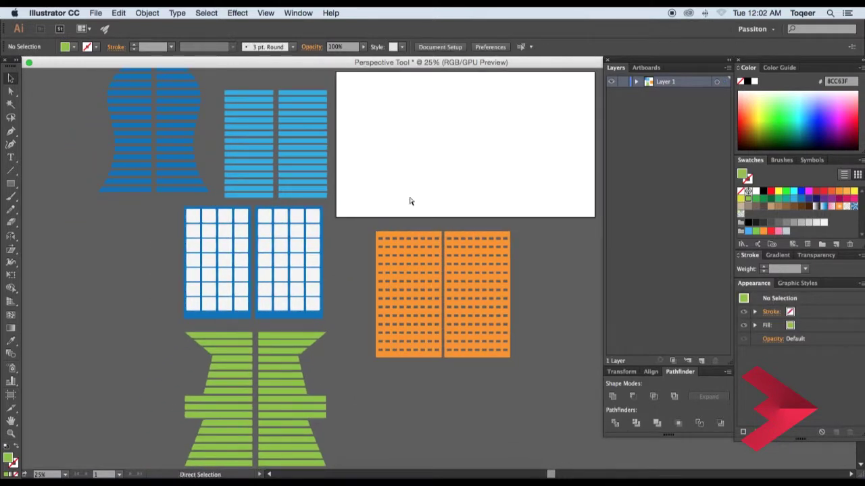
Define the perspective grid with the [2P-Normal View] preset via View > Perspective Grid > Define Grid
key(ctrl+plus)
key(ctrl+plus)
click(298, 12)
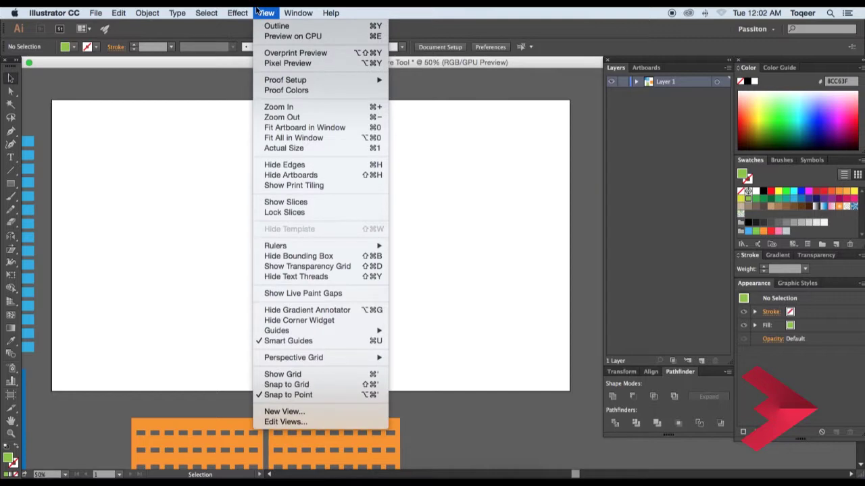
mouse_move(293, 358)
click(440, 415)
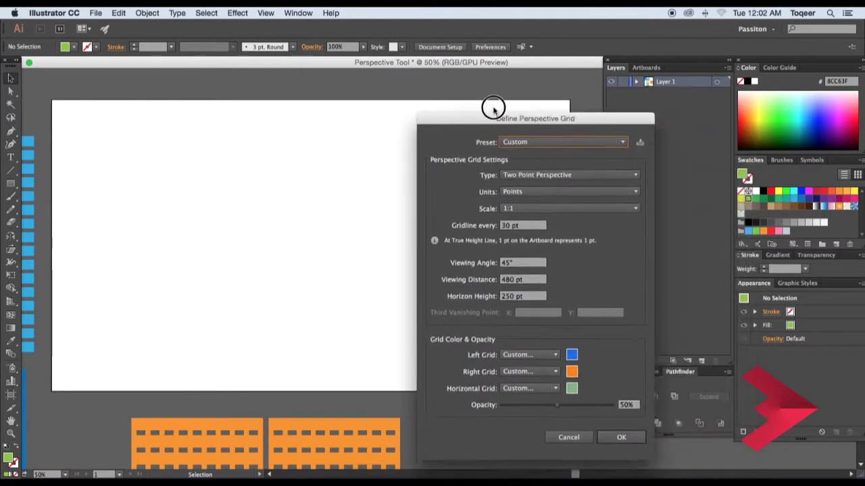
drag(602, 133, 339, 72)
click(364, 98)
click(378, 137)
click(392, 99)
click(392, 137)
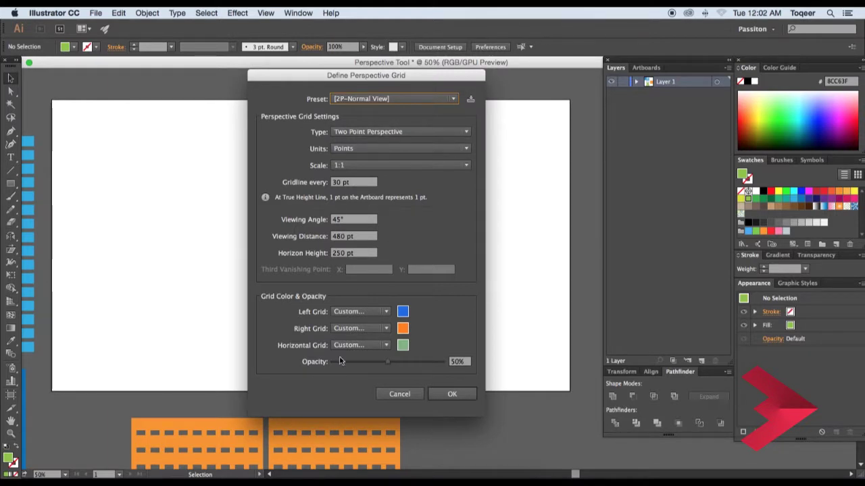
click(452, 394)
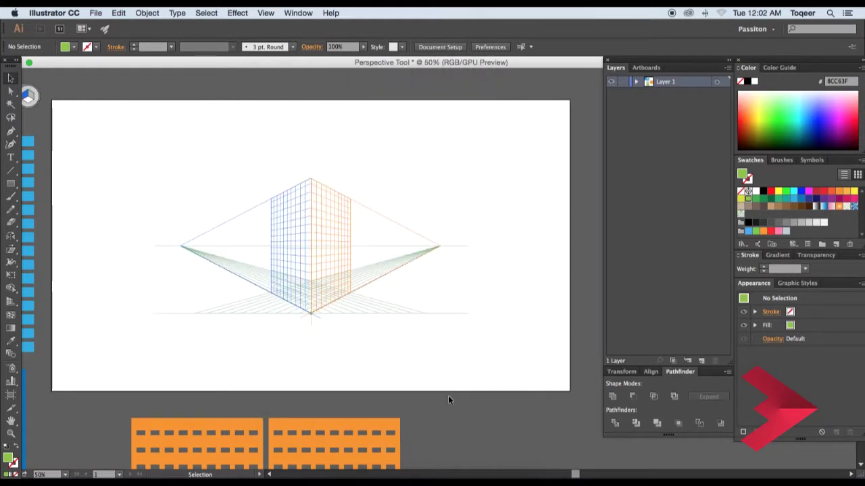
Scale the blue stripe group to about half size and move it onto the artboard left of the grid
click(433, 262)
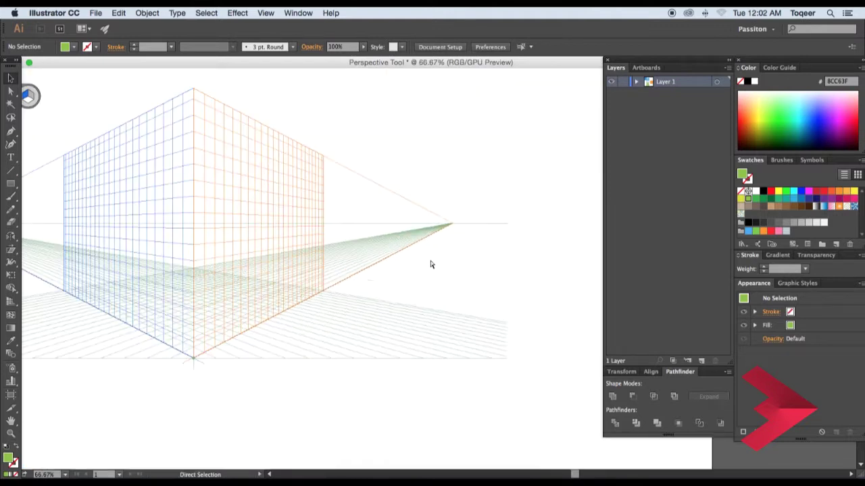
click(391, 227)
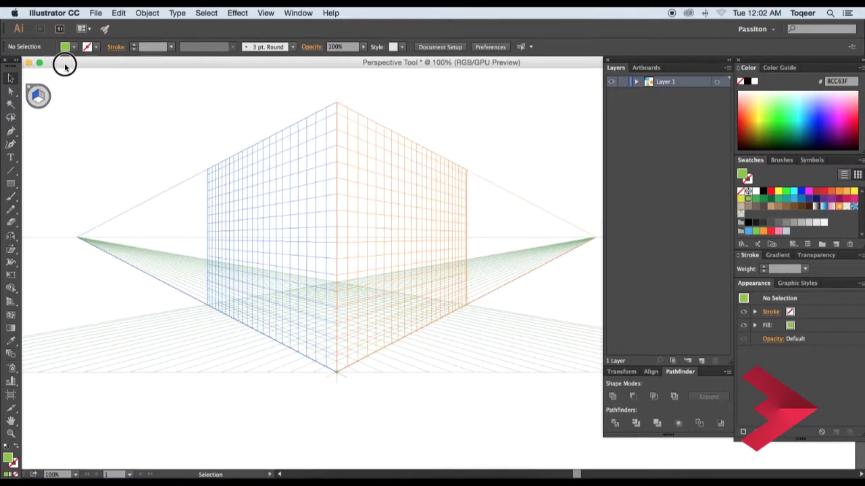
drag(54, 63, 77, 64)
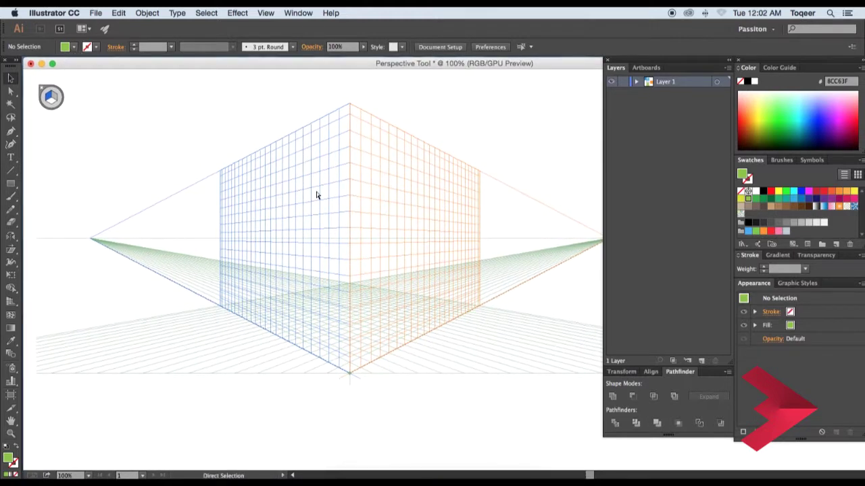
alt+click(316, 194)
alt+click(348, 209)
drag(323, 360, 410, 346)
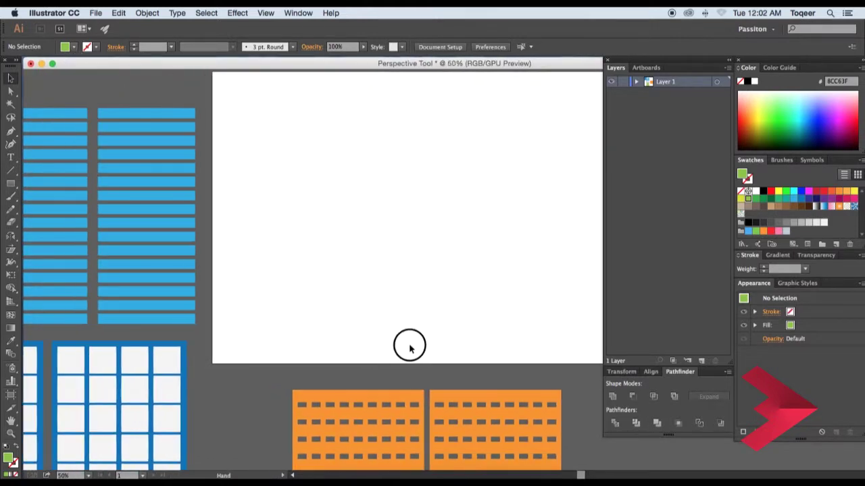
drag(175, 181, 192, 224)
click(66, 253)
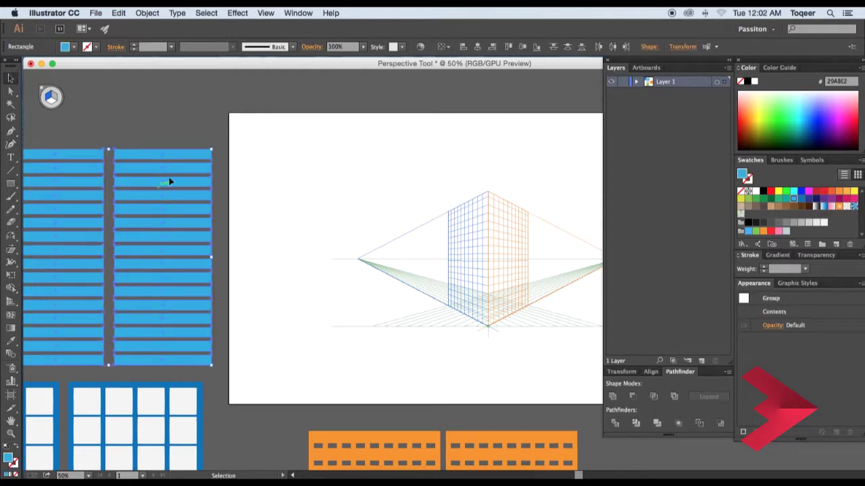
mouse_move(211, 150)
mouse_down()
mouse_move(161, 210)
mouse_move(238, 253)
mouse_move(289, 252)
mouse_up()
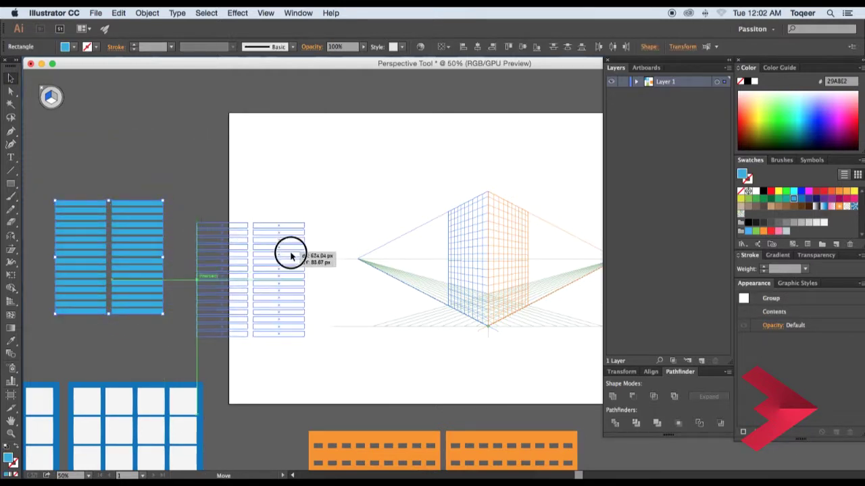
drag(353, 212, 231, 186)
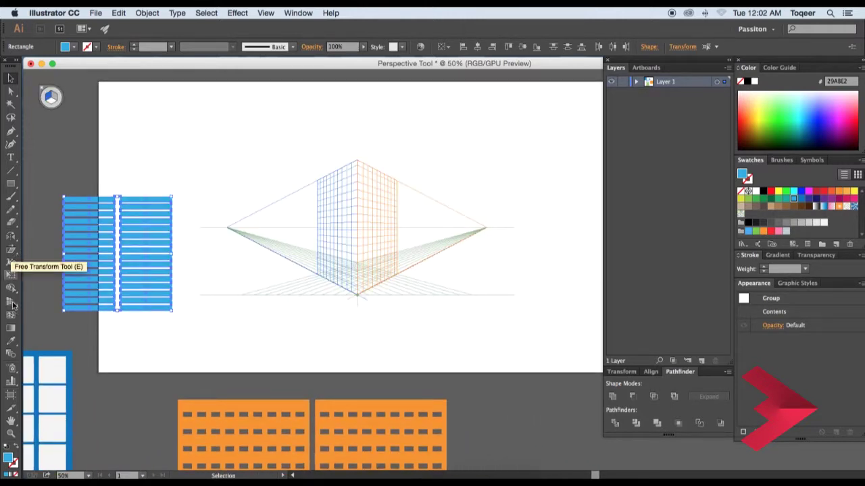
Switch to the Perspective Selection Tool and deselect the blue stripes
drag(12, 305, 42, 314)
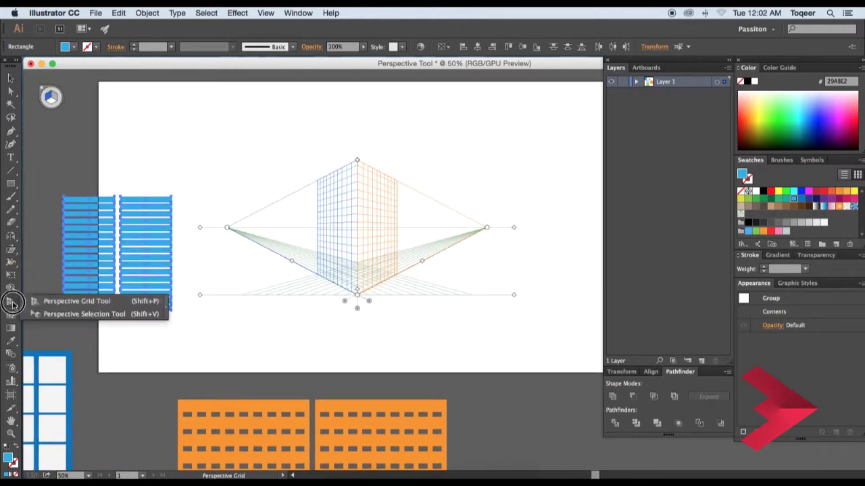
click(59, 314)
click(183, 218)
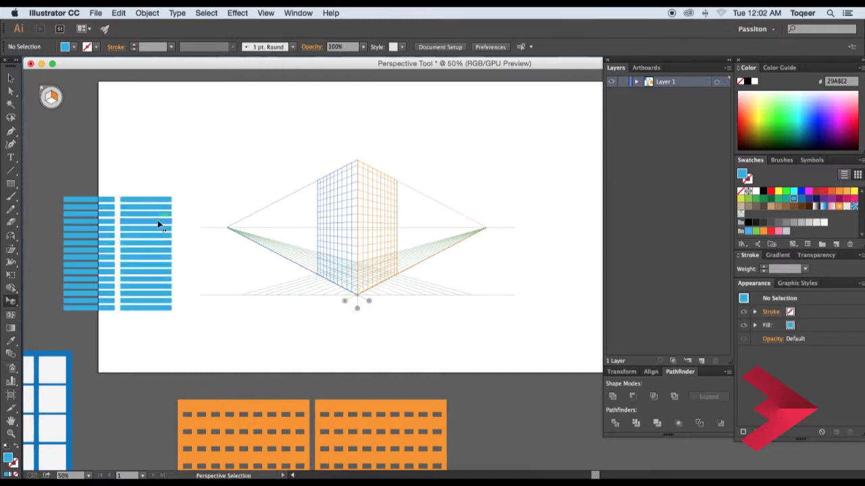
super+click(219, 215)
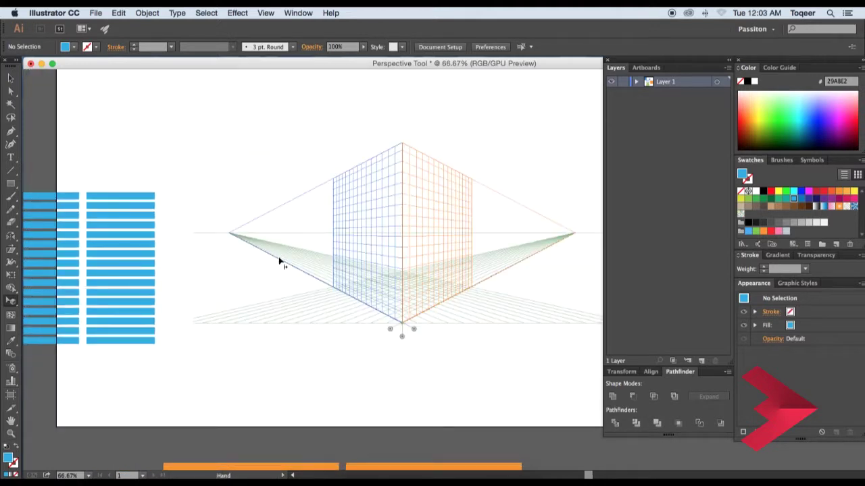
Drag the blue stripe columns onto the right and left perspective planes
drag(115, 233, 421, 216)
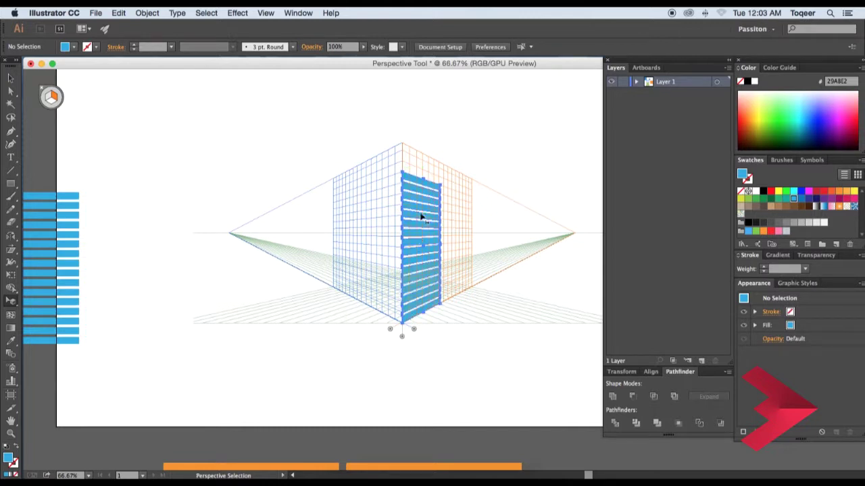
drag(56, 222, 311, 231)
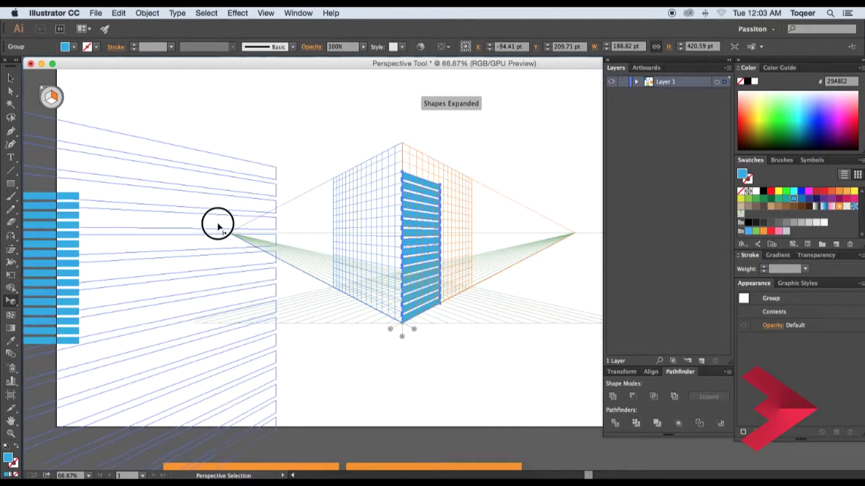
key(ctrl+z)
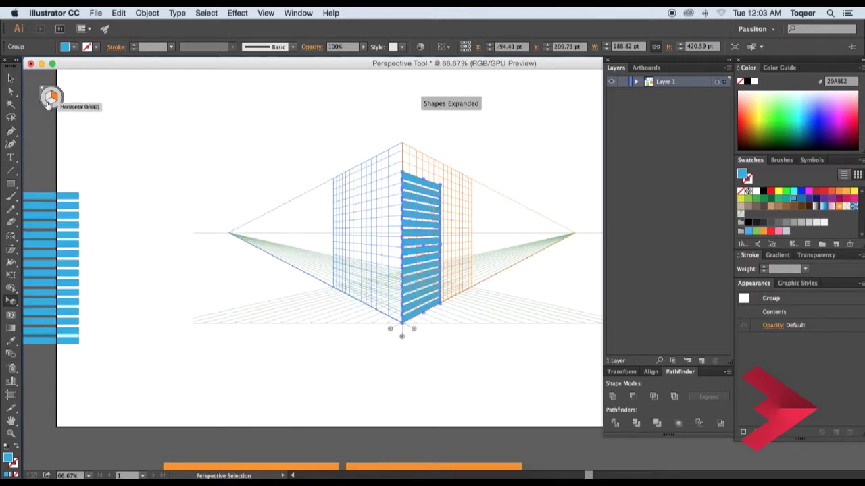
drag(68, 206, 307, 232)
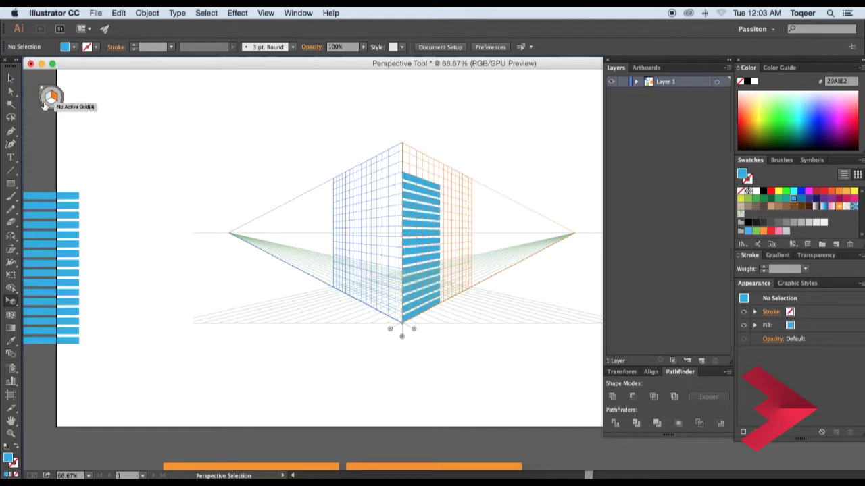
mouse_move(67, 238)
mouse_down()
mouse_move(378, 233)
mouse_move(395, 216)
mouse_move(391, 227)
mouse_up()
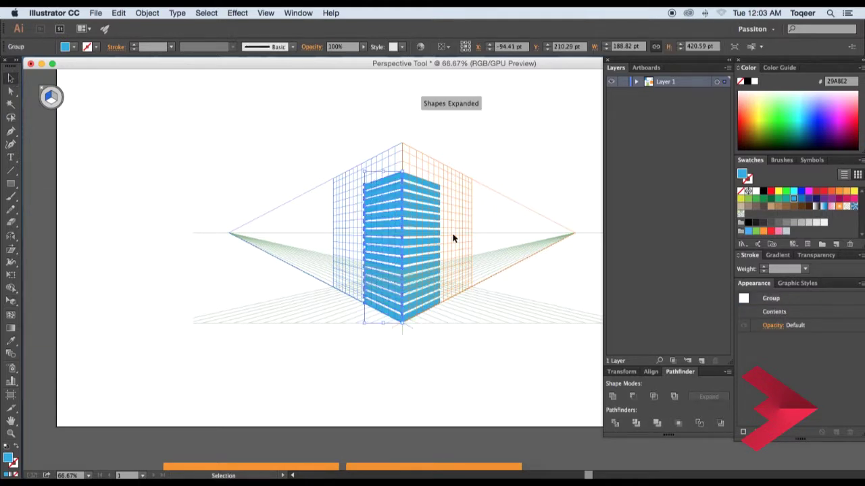
key(super+equal)
key(super+equal)
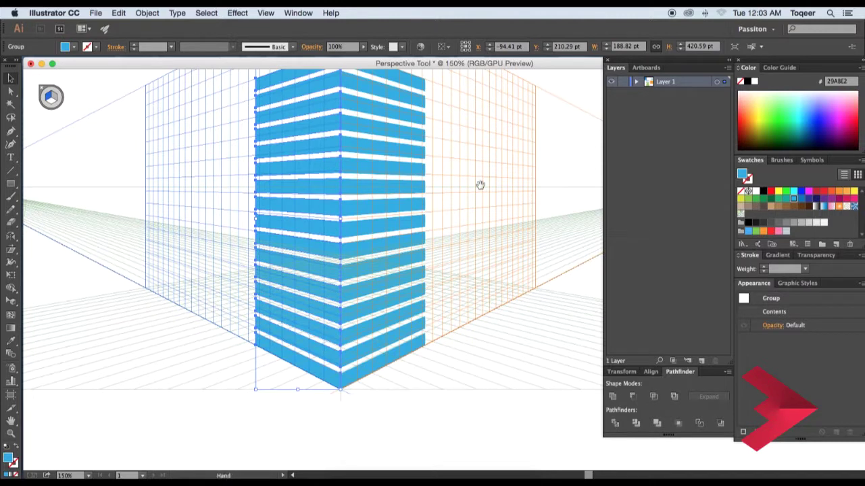
drag(480, 185, 460, 208)
click(513, 164)
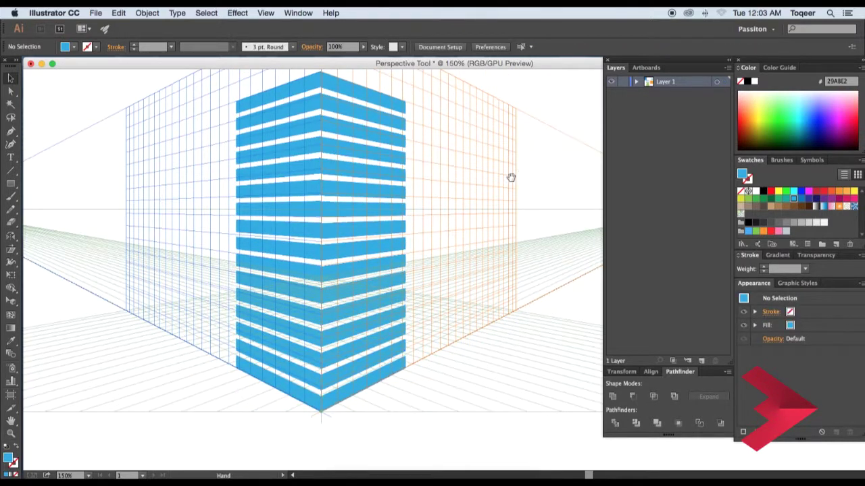
Hide the perspective grid and enlarge the blue building proportionally
scroll(275, 115, left, 3)
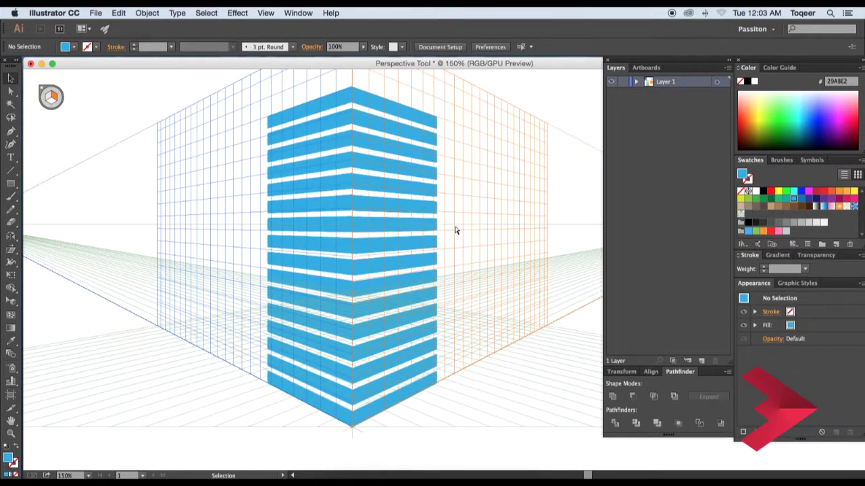
key(super+minus)
drag(453, 231, 377, 234)
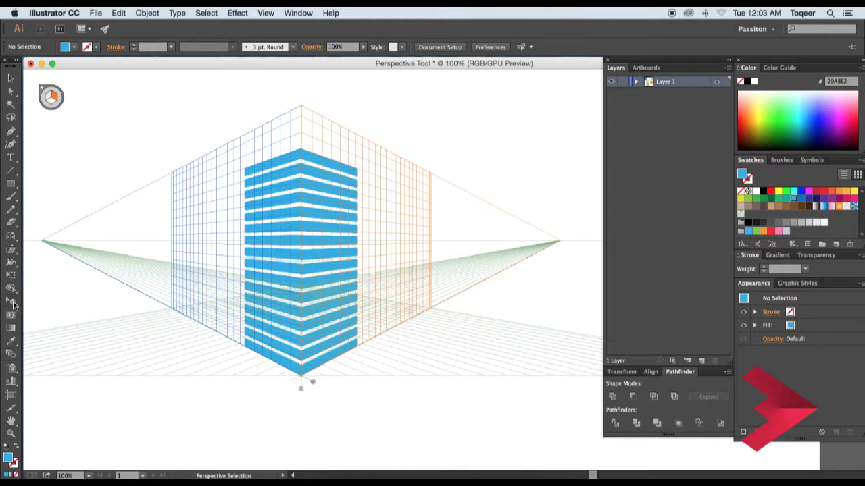
click(42, 89)
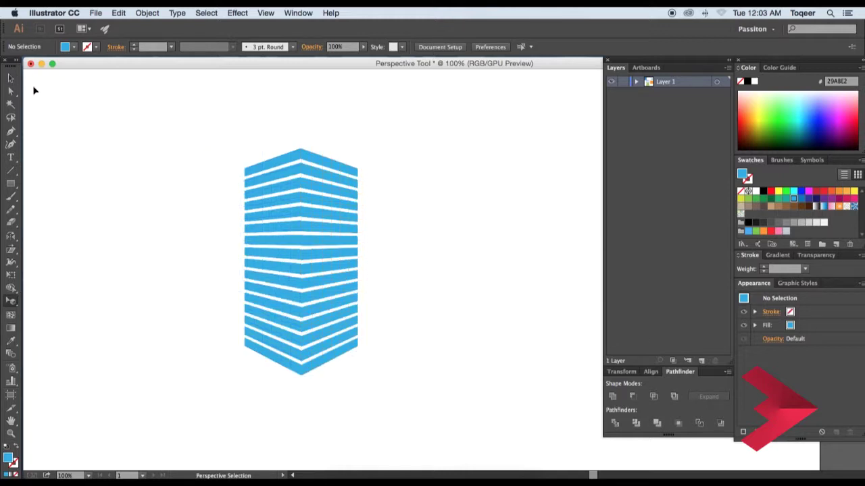
mouse_move(258, 188)
mouse_down()
mouse_move(367, 369)
mouse_move(368, 396)
mouse_up()
click(438, 368)
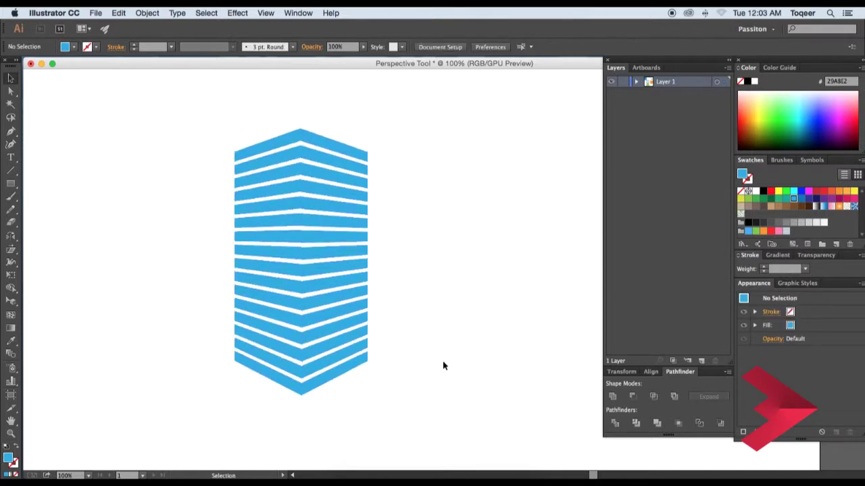
key(super+minus)
key(super+minus)
key(super+minus)
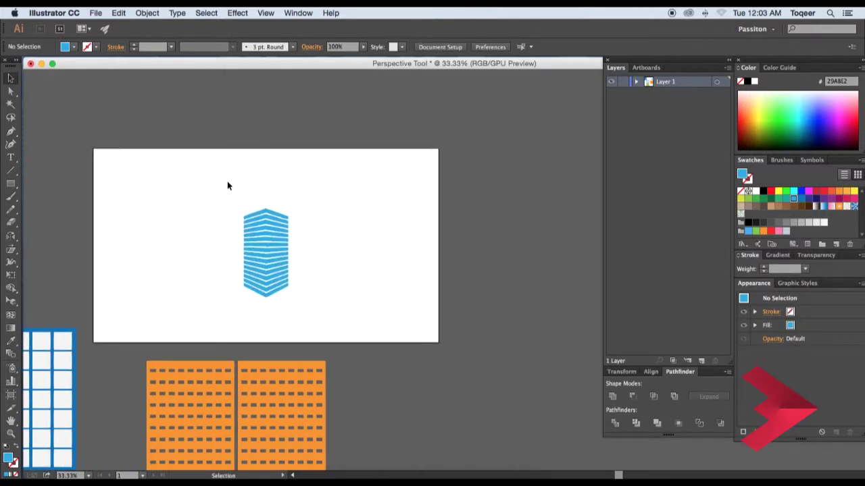
Move the blue building off the artboard to the right and show the perspective grid
click(282, 277)
drag(277, 264, 481, 251)
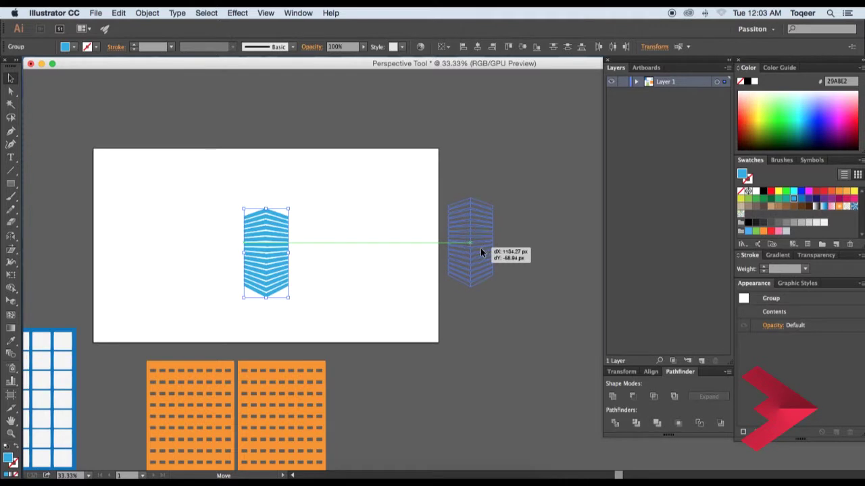
drag(435, 352, 486, 363)
click(378, 293)
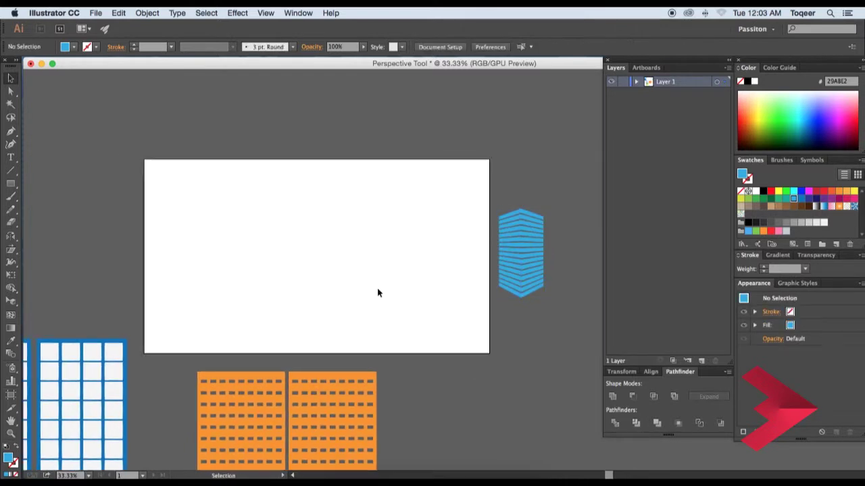
click(20, 299)
drag(466, 270, 491, 267)
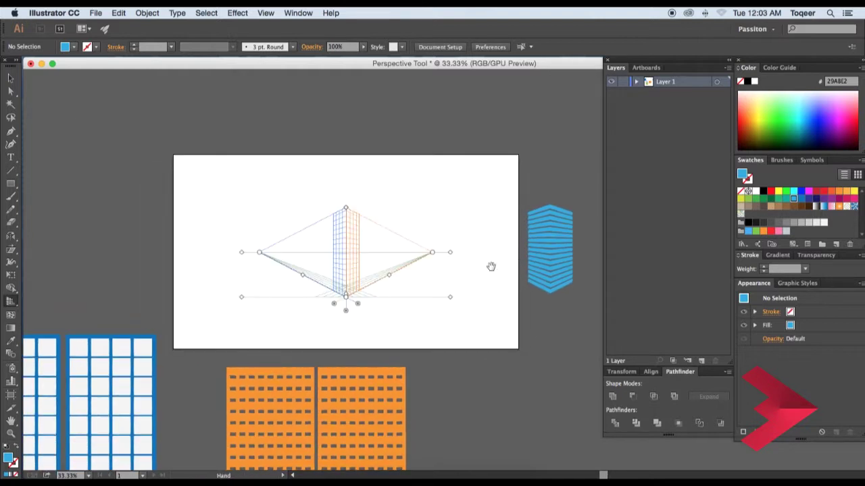
Resize the orange window panels and place them on the artboard's left beside the grid
click(333, 420)
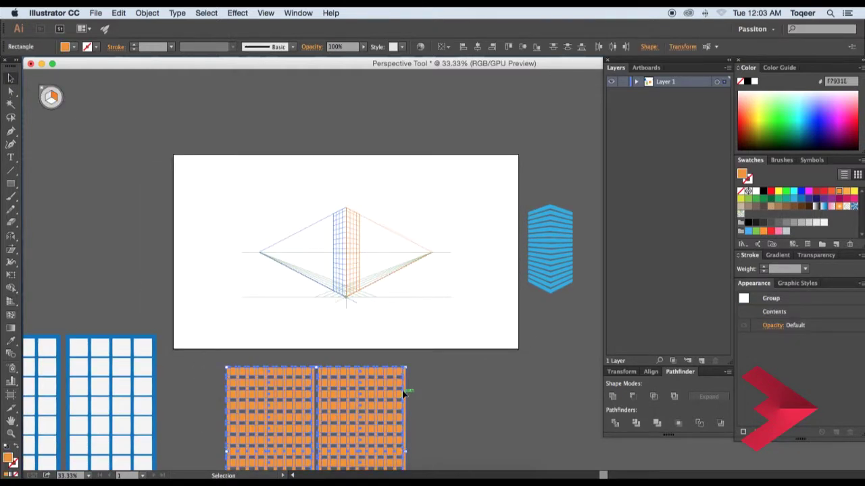
drag(405, 369, 347, 413)
mouse_move(315, 439)
mouse_down()
mouse_move(222, 266)
mouse_move(233, 257)
mouse_up()
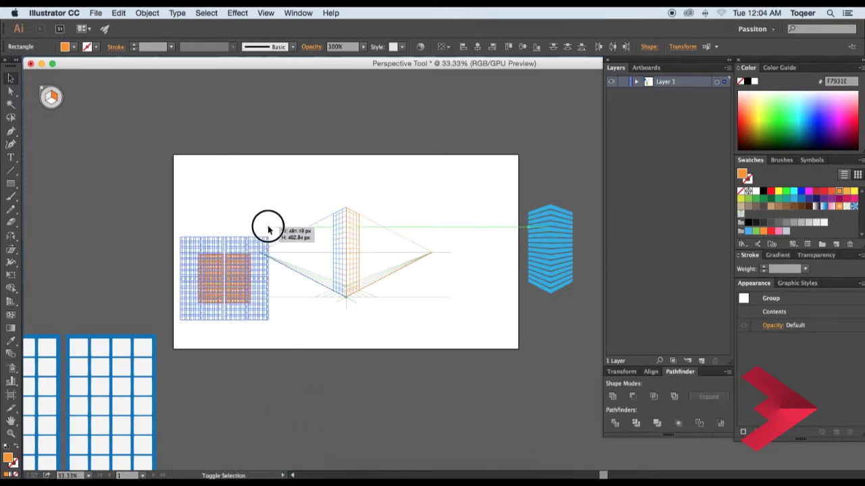
click(295, 324)
key(ctrl+shift+i)
drag(296, 324, 308, 340)
key(ctrl+shift+i)
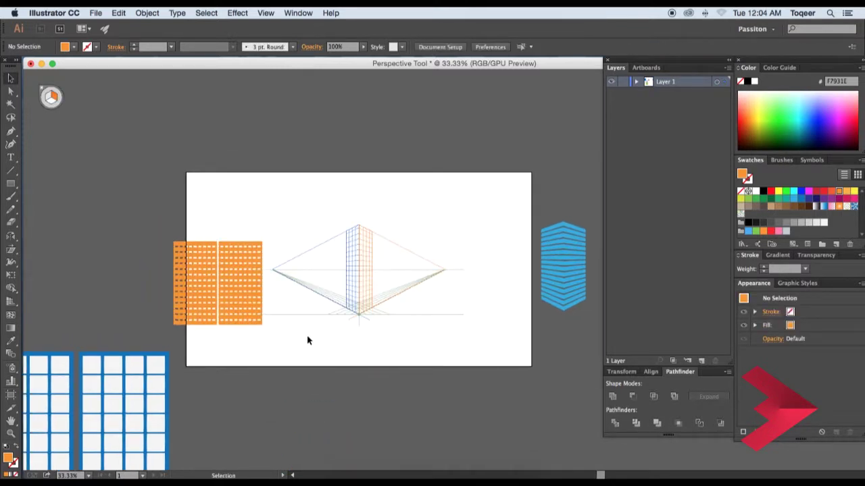
key(ctrl+plus)
drag(186, 287, 257, 263)
click(194, 217)
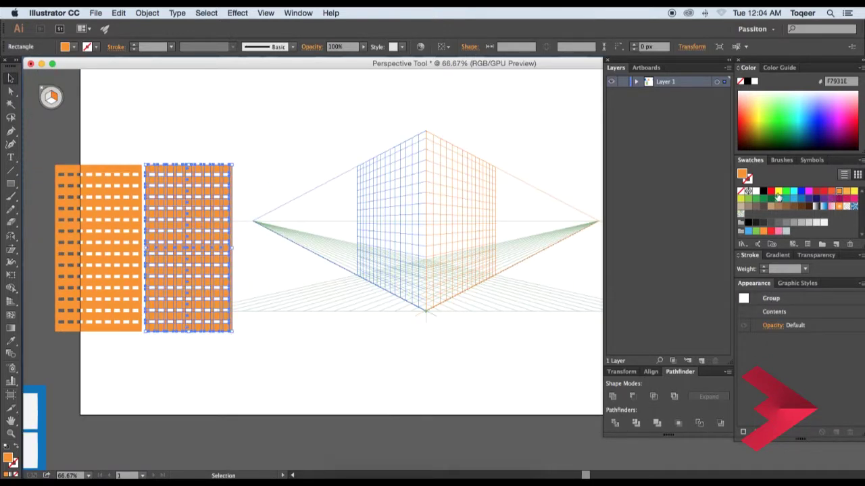
Recolour the right window panel red-orange
click(838, 195)
click(289, 150)
scroll(270, 170, right, 3)
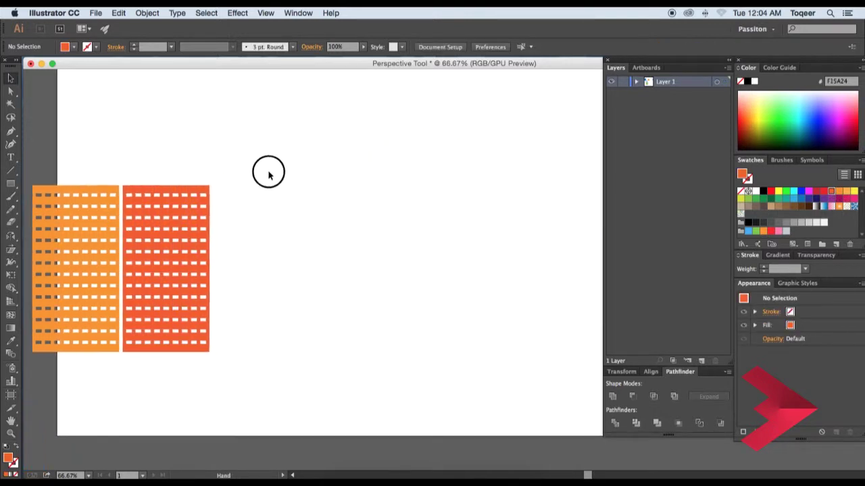
scroll(334, 170, right, 3)
drag(333, 170, 327, 174)
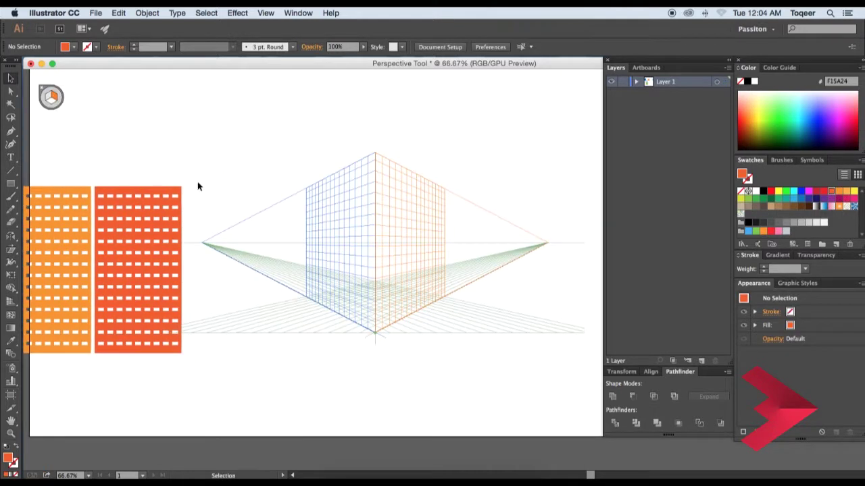
click(161, 194)
click(54, 96)
Place the orange panel on the right perspective plane and the red panel on the left plane
drag(13, 306, 57, 318)
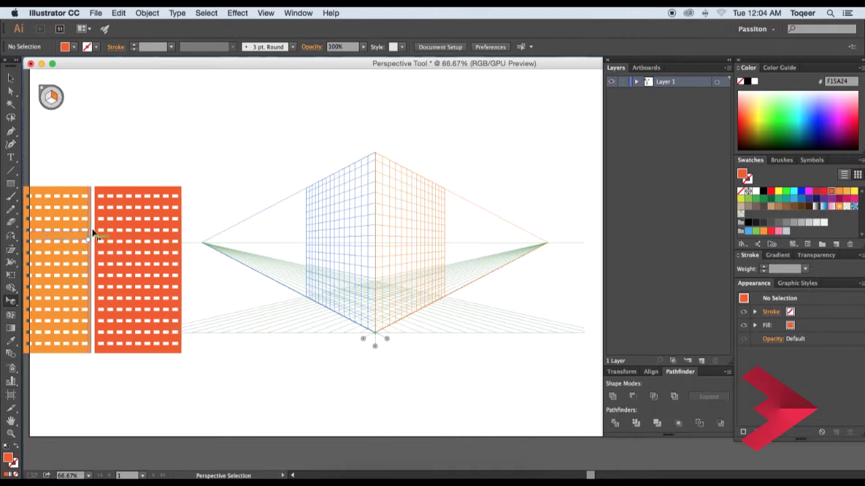
mouse_move(66, 213)
mouse_down()
mouse_move(408, 208)
mouse_move(408, 200)
mouse_up()
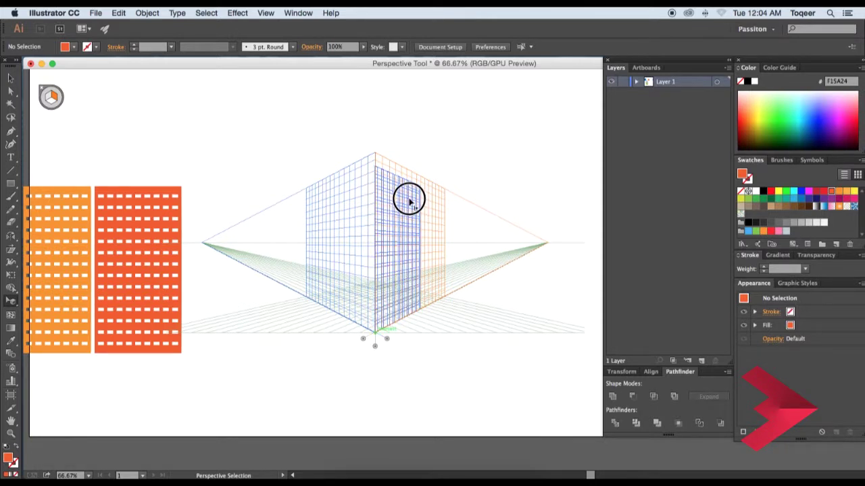
drag(408, 200, 405, 196)
click(52, 98)
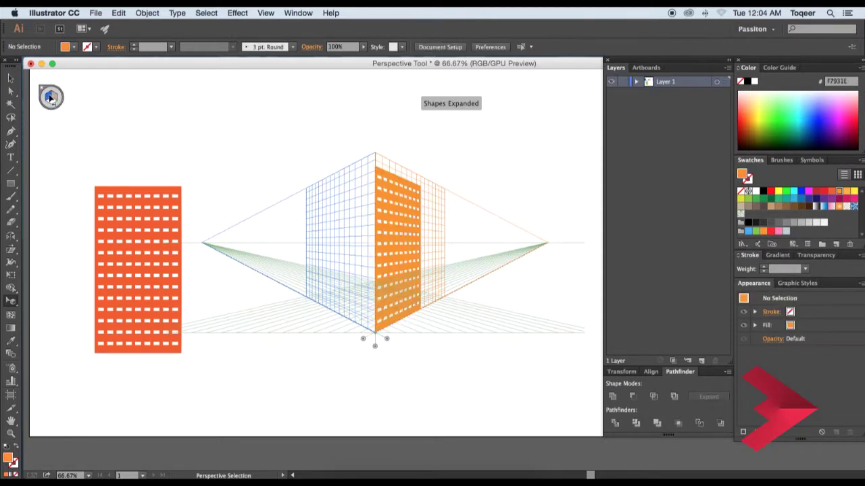
drag(153, 208, 353, 194)
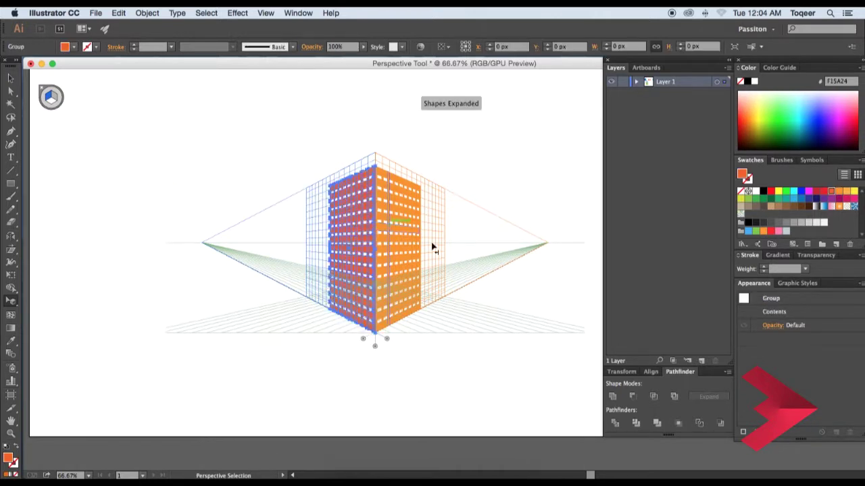
click(446, 252)
Scroll around the canvas to review the finished two-sided tower
scroll(447, 251, up, 2)
scroll(300, 212, up, 3)
scroll(386, 308, down, 2)
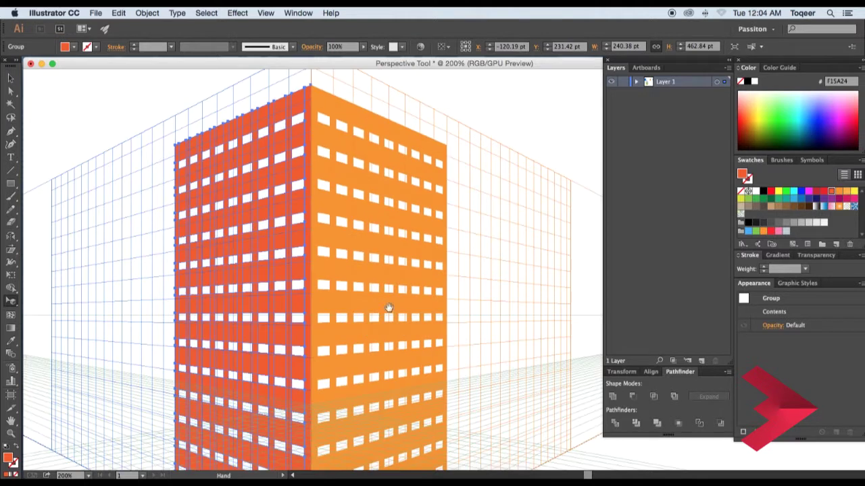
scroll(538, 255, down, 1)
scroll(539, 255, down, 1)
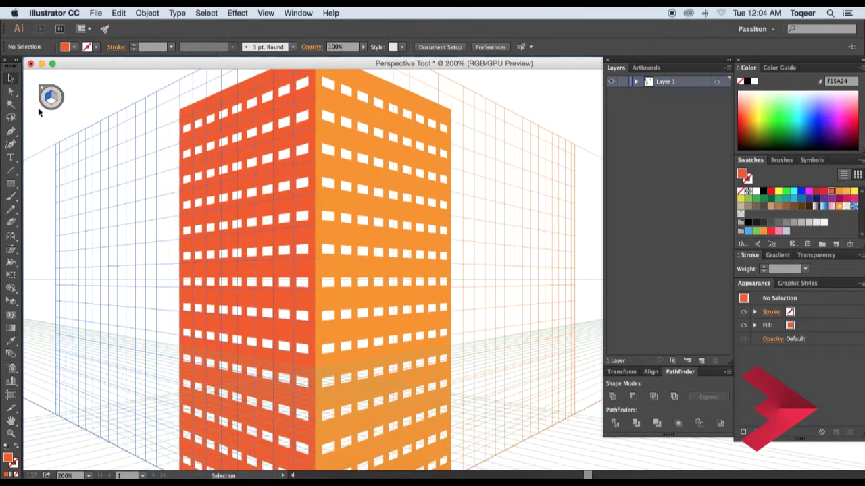
scroll(473, 223, right, 1)
scroll(469, 234, down, 2)
scroll(481, 255, down, 1)
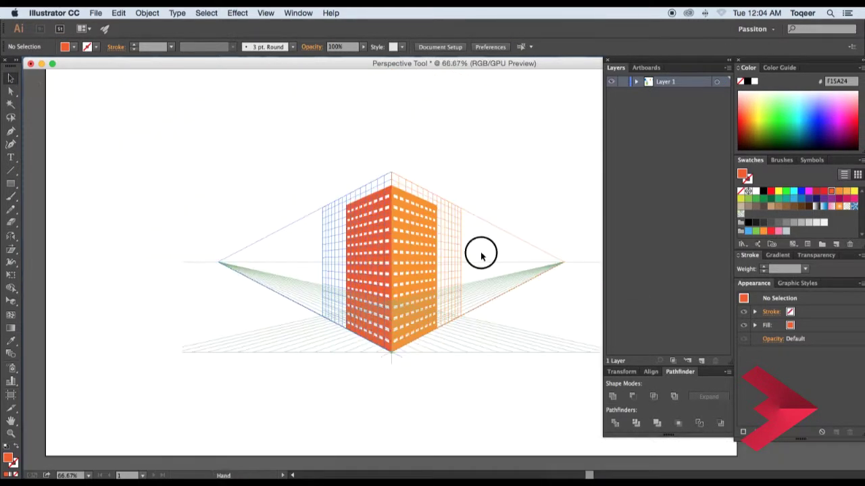
Move the perspective building off the grid and set the orange tower beside the blue one
click(346, 261)
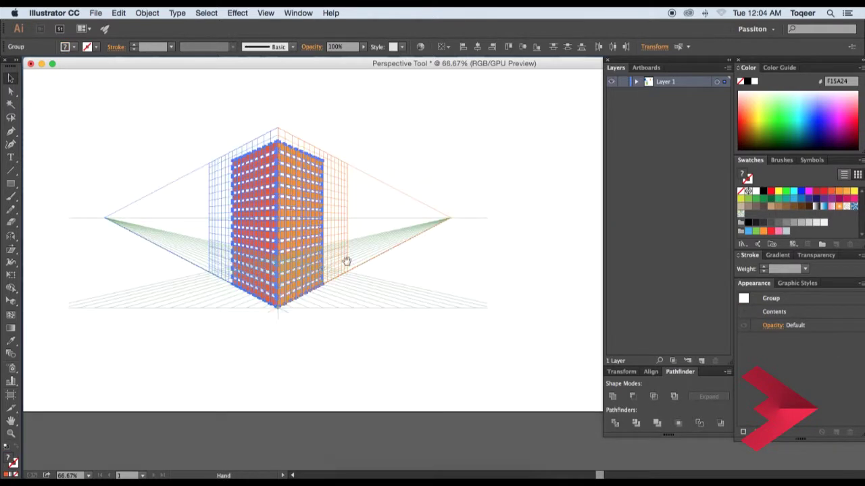
drag(257, 266, 521, 353)
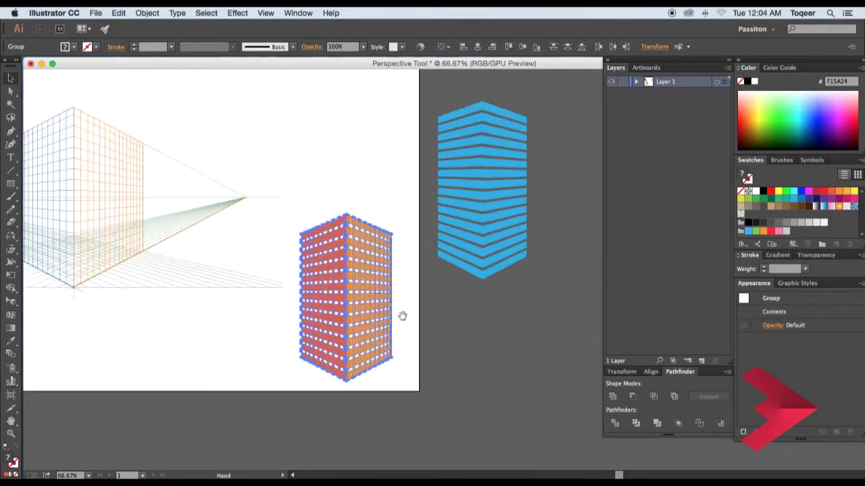
mouse_move(402, 316)
mouse_down()
mouse_move(541, 329)
mouse_move(381, 322)
mouse_up()
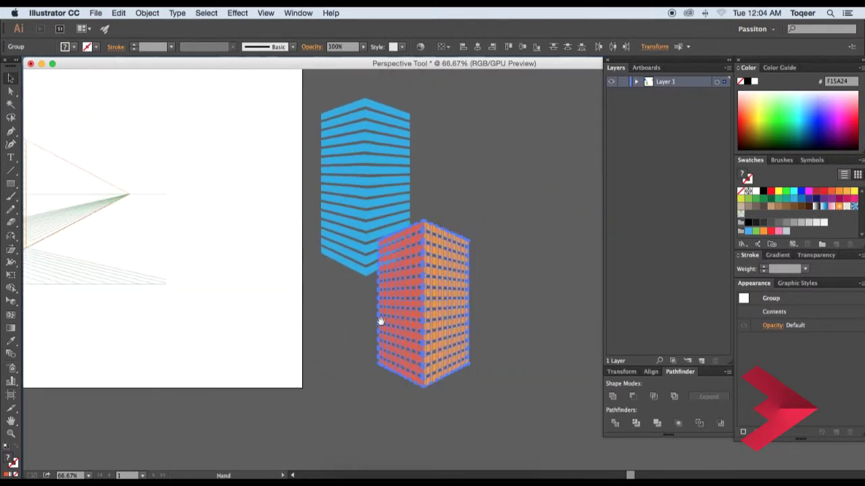
drag(469, 279, 498, 203)
click(522, 344)
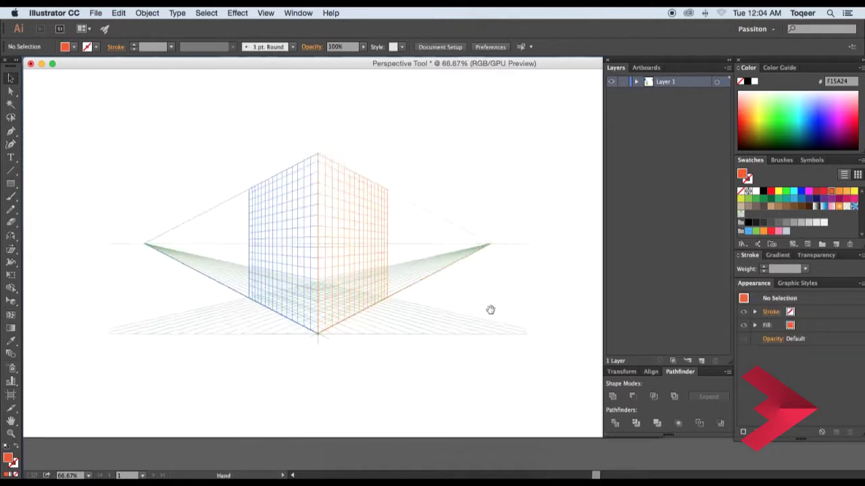
Scale down the blue striped groups and move them beside the perspective grid
scroll(489, 309, left, 5)
key(ctrl+minus)
click(291, 292)
mouse_move(295, 286)
mouse_down()
mouse_move(206, 353)
mouse_move(212, 367)
mouse_up()
drag(101, 405, 264, 223)
key(ctrl+plus)
Fit the enlarged blue stripes onto the left perspective plane and bring the green panels to the artboard
drag(198, 169, 215, 167)
key(ctrl+shift+a)
drag(167, 218, 365, 177)
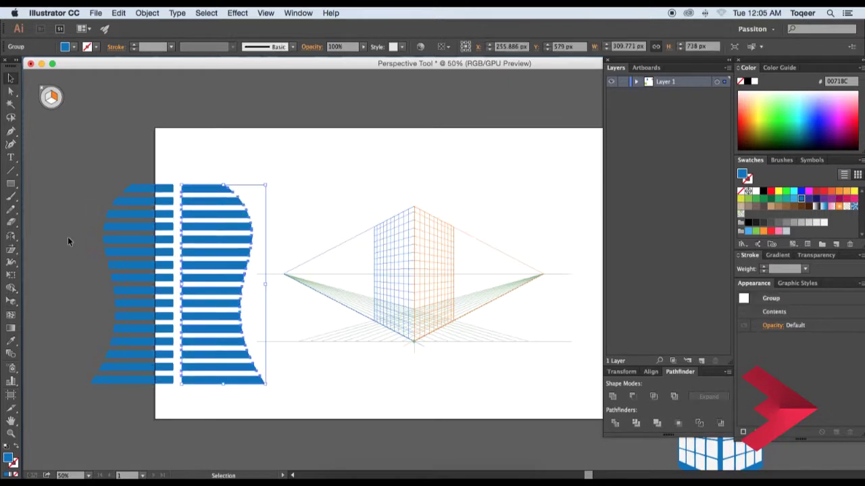
drag(203, 215, 386, 279)
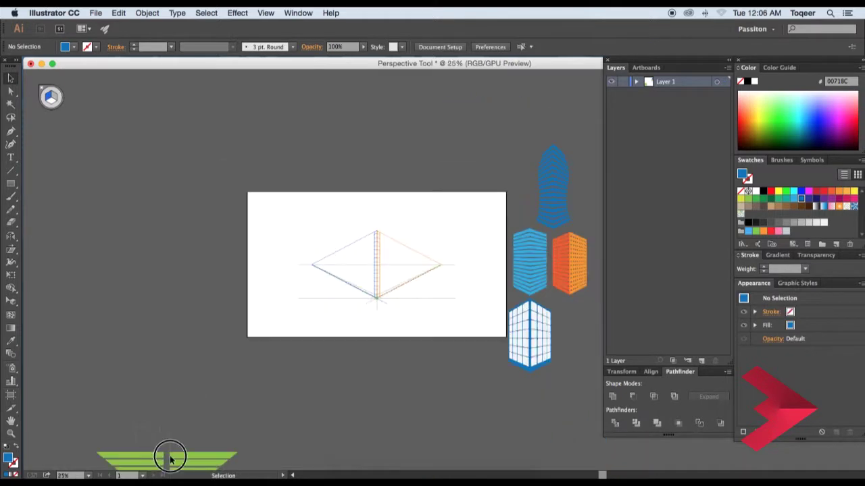
drag(170, 459, 278, 279)
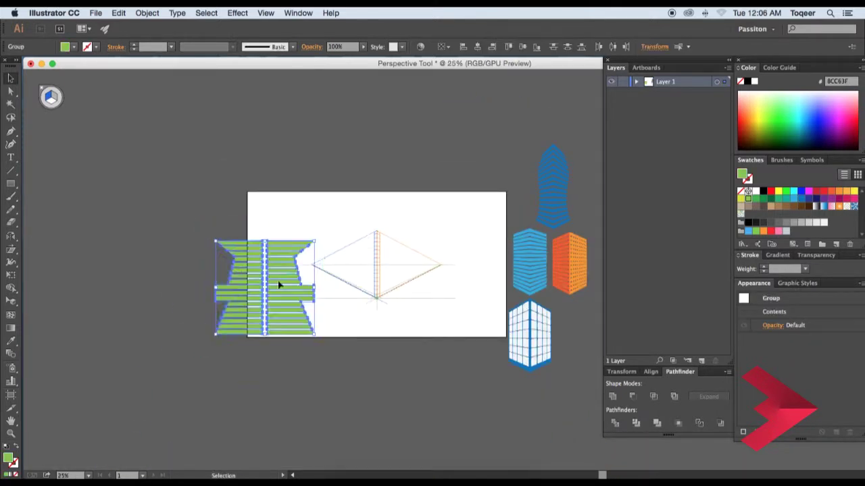
Place the green stripe halves onto the right and left perspective planes
key(ctrl+equal)
key(ctrl+equal)
key(ctrl+equal)
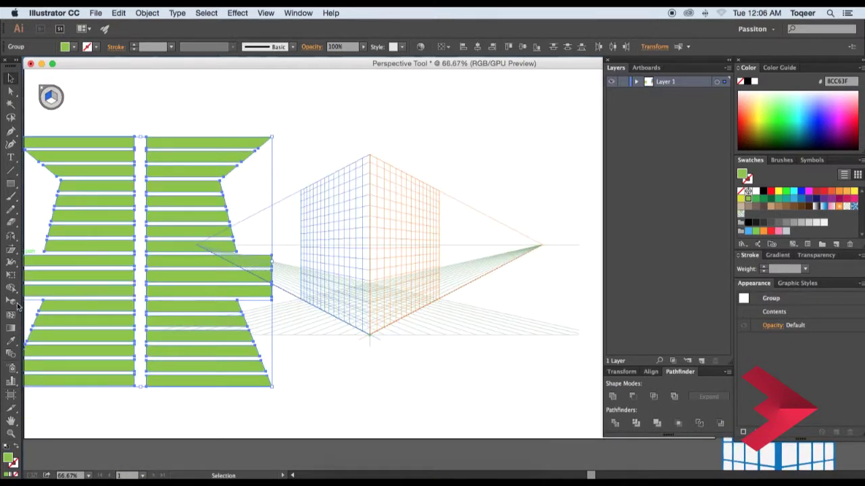
click(18, 307)
click(181, 142)
drag(203, 203, 401, 159)
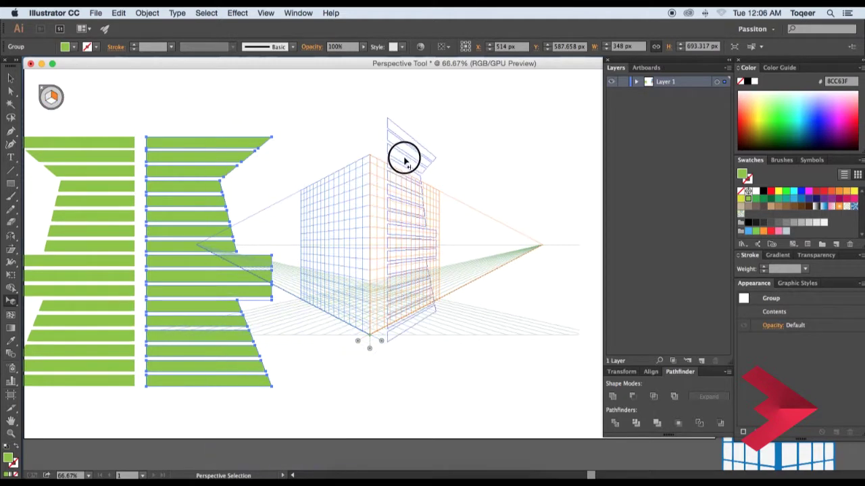
key(1)
drag(86, 188, 340, 154)
key(v)
Hide the grid and move the green tower, blue buildings and grid tower onto the artboard
click(376, 309)
drag(376, 309, 117, 174)
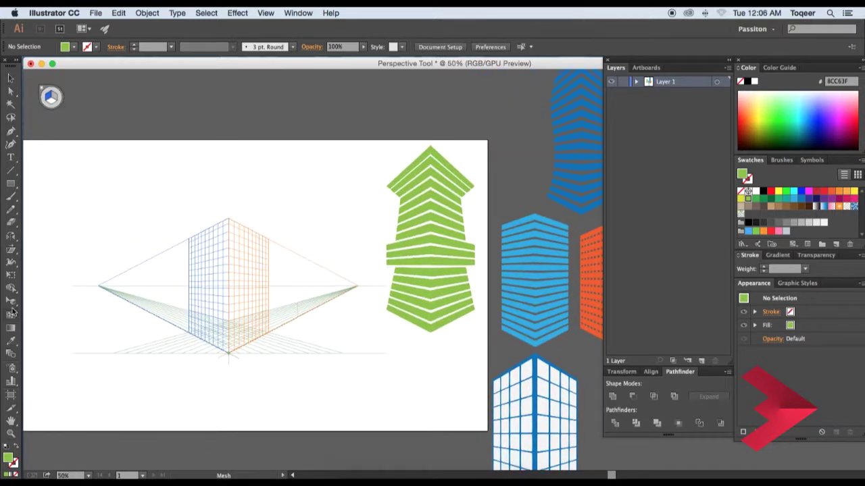
click(44, 91)
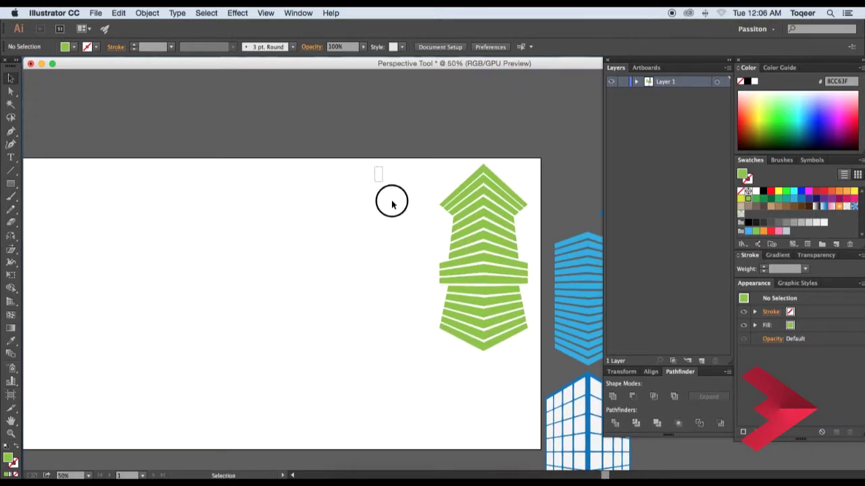
drag(392, 201, 125, 293)
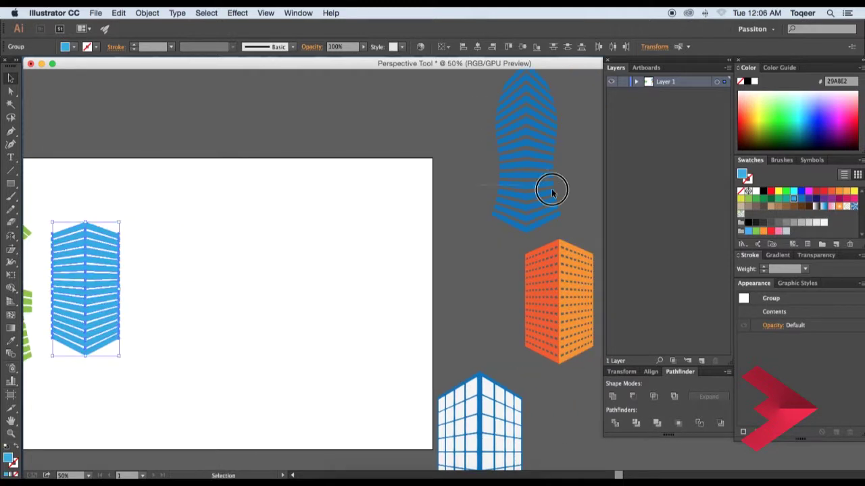
drag(554, 187, 166, 284)
drag(480, 419, 269, 312)
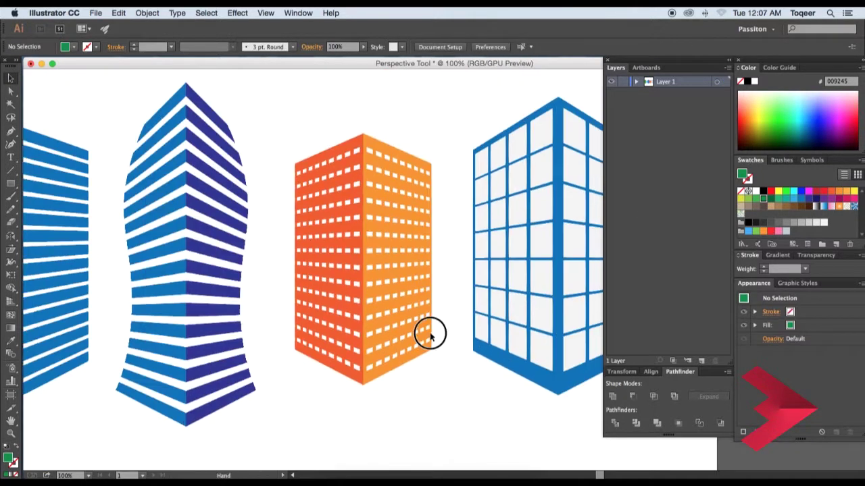
Draw a closed hexagon path over the orange building's outline with the Pen tool
key(ctrl+shift+a)
key(p)
click(288, 180)
click(356, 150)
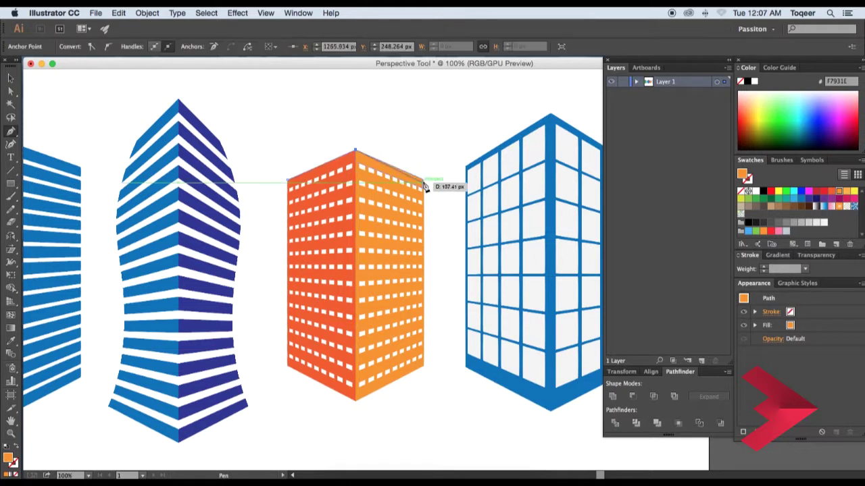
click(423, 180)
click(424, 368)
click(356, 400)
click(287, 368)
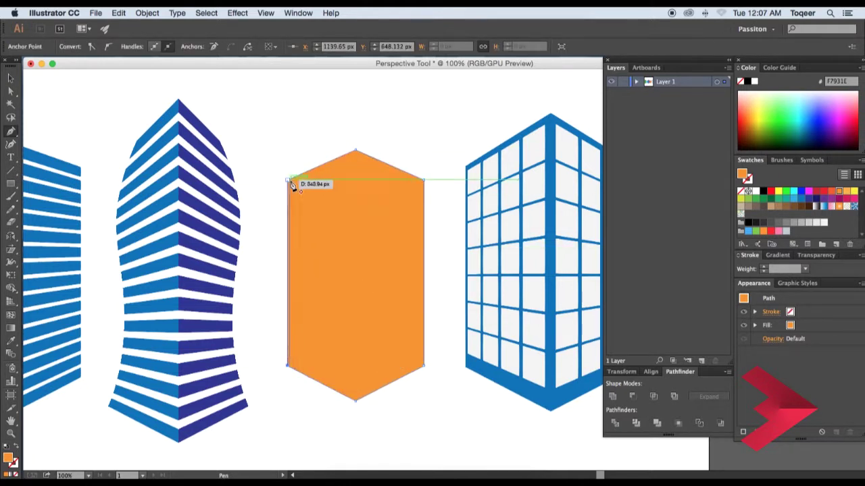
click(288, 180)
ctrl+click(438, 139)
Fill the hexagon dark grey #333333 and send it to the back
right_click(363, 179)
click(493, 369)
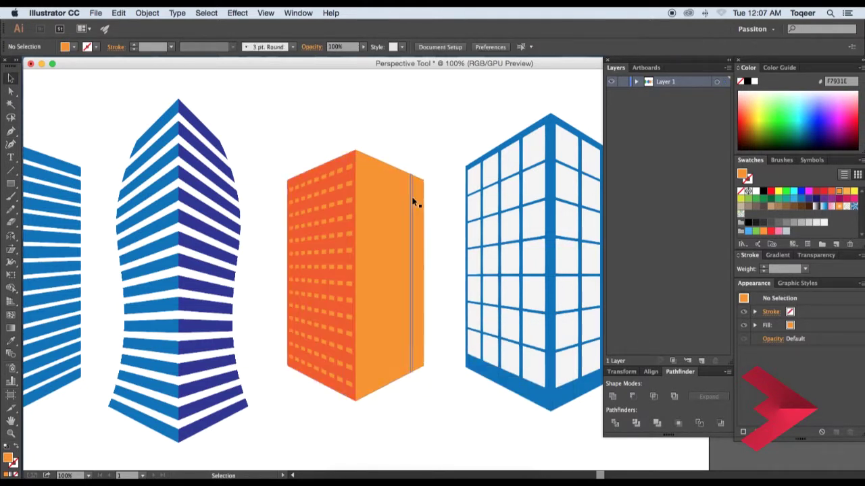
click(391, 211)
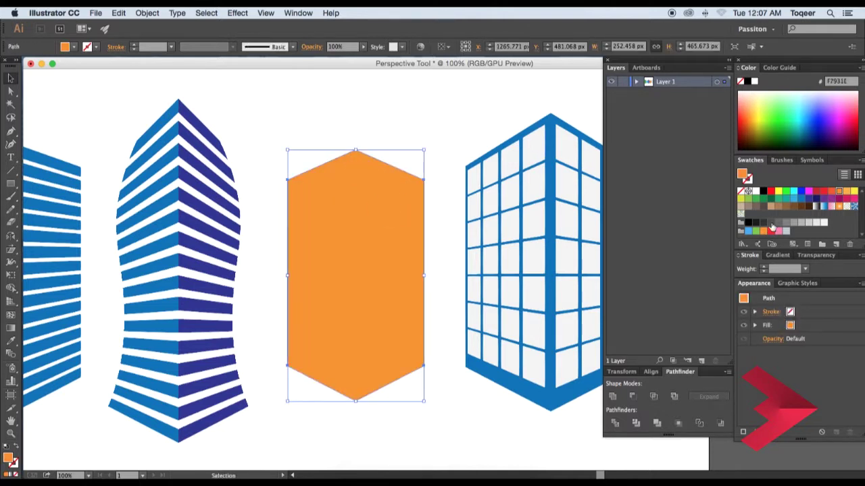
click(771, 222)
right_click(418, 225)
click(548, 398)
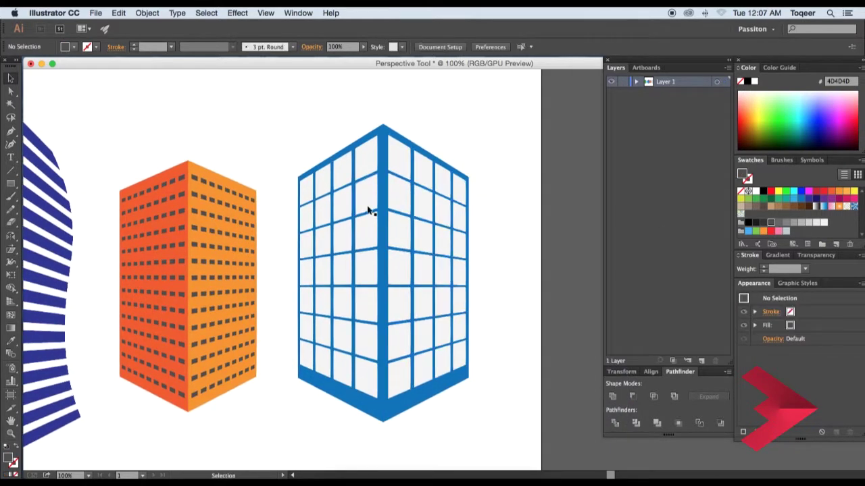
Recolour the grid tower's right face orange and its left face red
click(401, 144)
key(ctrl+8)
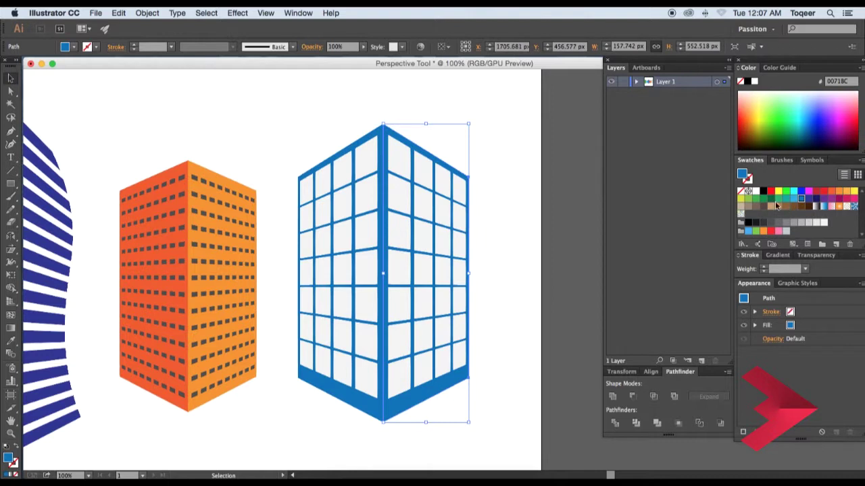
click(832, 193)
click(352, 203)
click(566, 223)
click(384, 133)
click(817, 191)
click(513, 142)
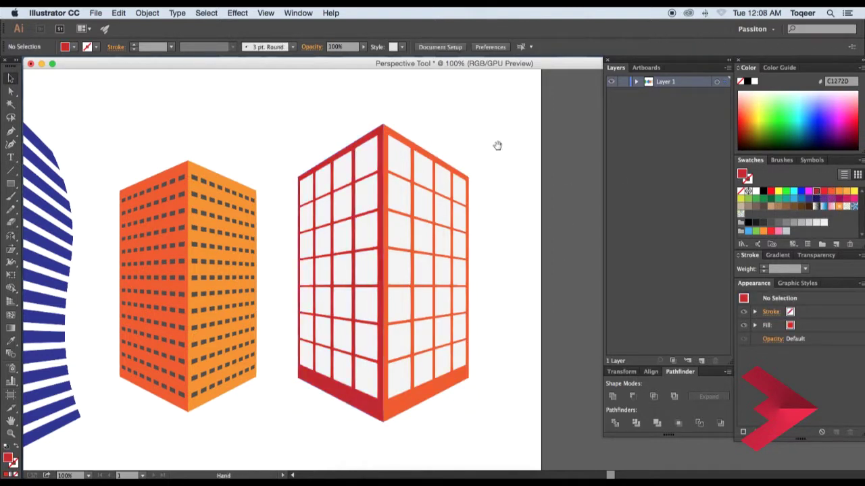
Frame the curvy blue striped tower and place the first Pen anchor at its top point
scroll(488, 247, down, 3)
scroll(444, 242, up, 2)
scroll(423, 222, up, 3)
scroll(445, 227, down, 5)
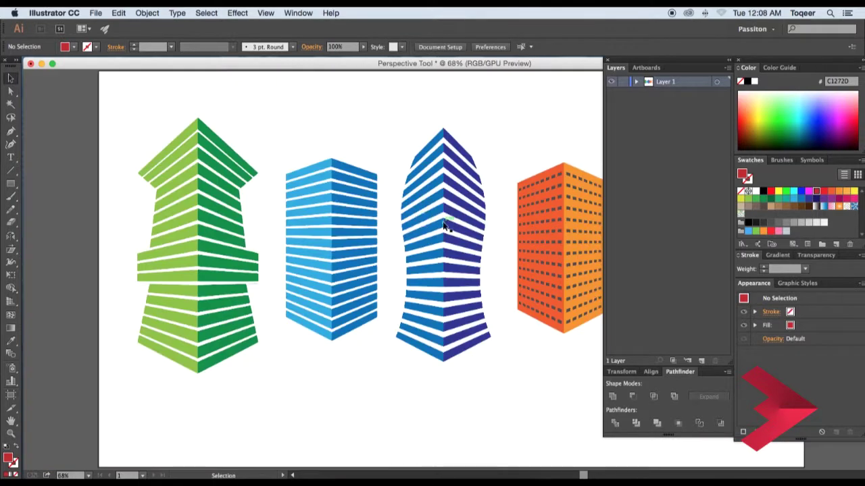
scroll(413, 263, up, 2)
scroll(413, 264, up, 2)
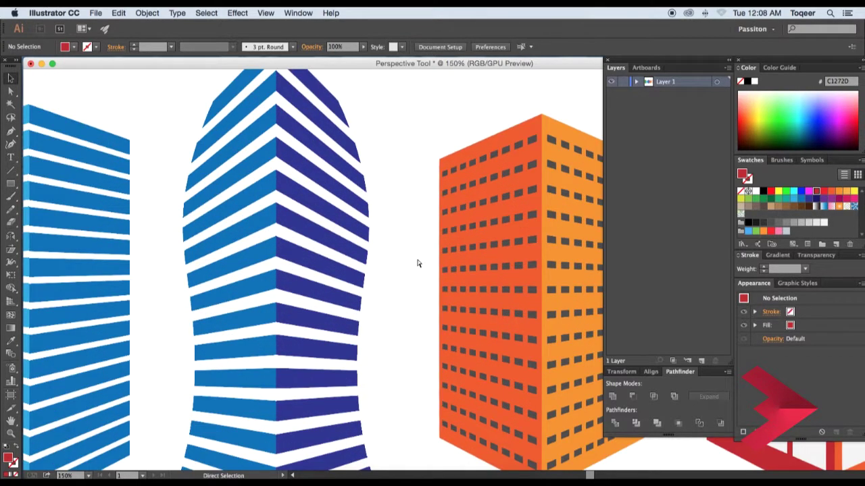
scroll(418, 262, down, 2)
scroll(426, 267, up, 1)
key(p)
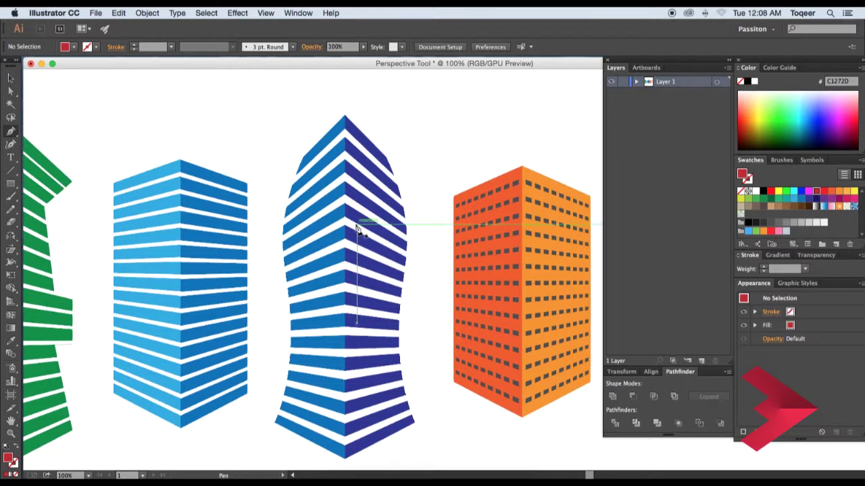
click(344, 117)
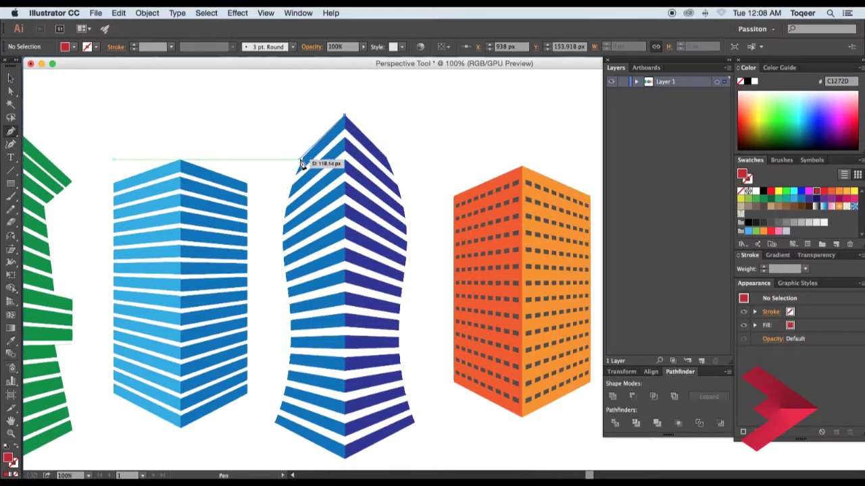
Trace the striped tower's left face with Pen anchors into a closed red panel
click(304, 158)
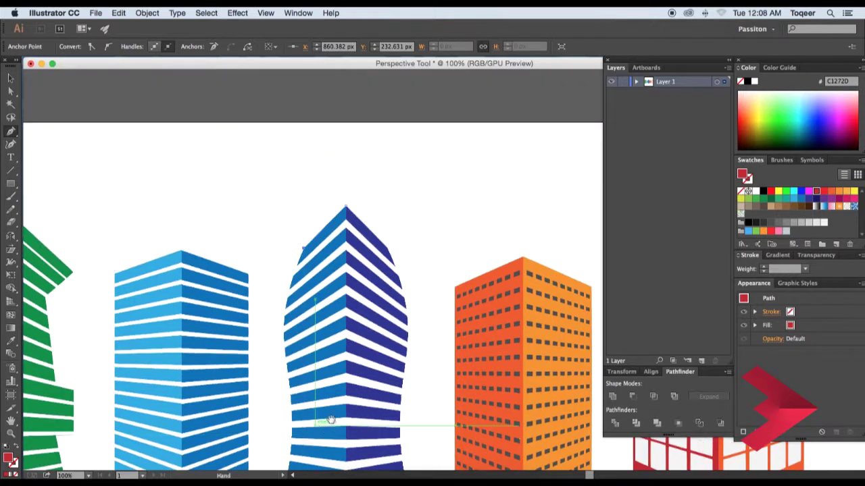
scroll(311, 419, down, 2)
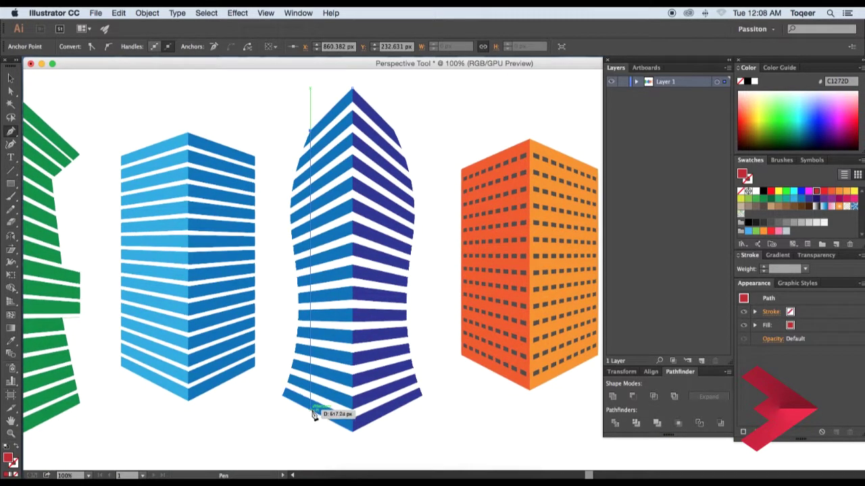
click(311, 411)
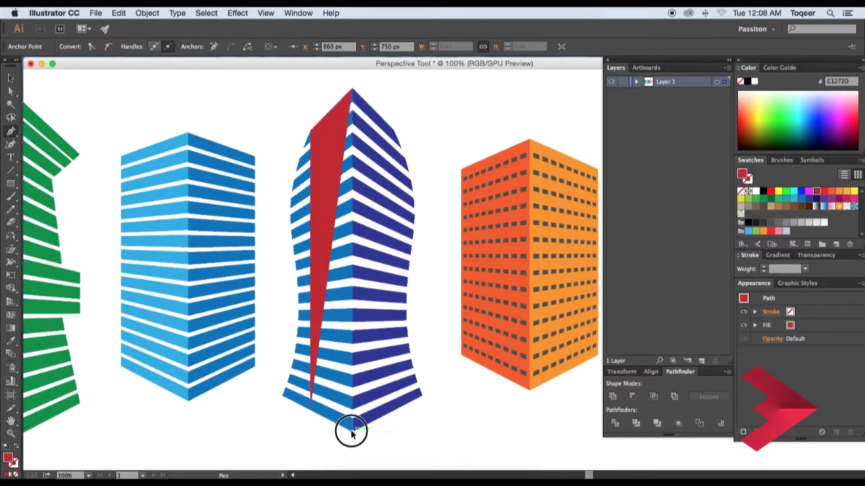
click(350, 431)
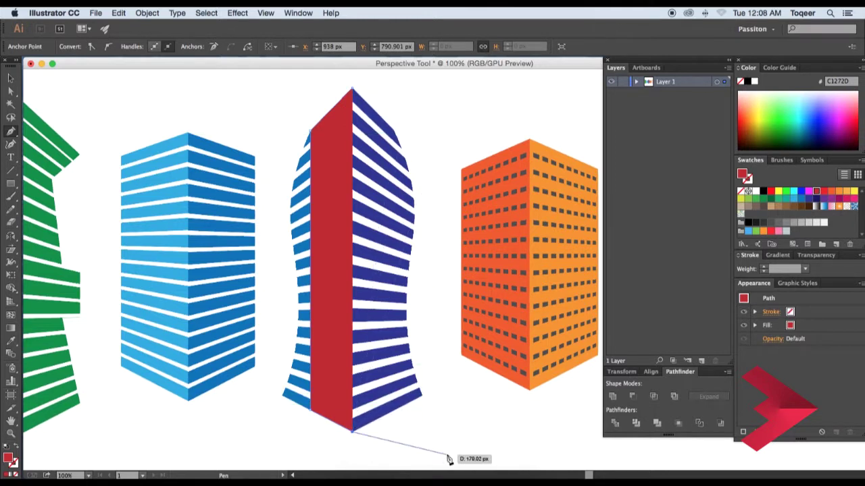
scroll(447, 460, down, 1)
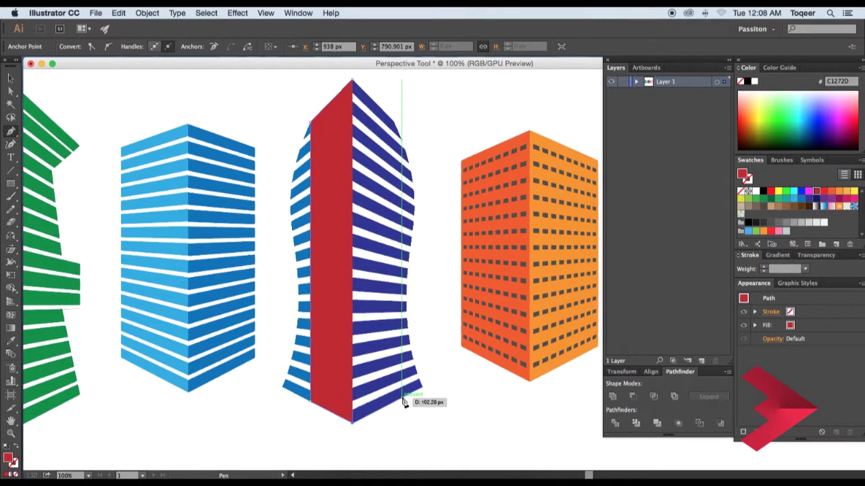
click(403, 403)
click(351, 82)
click(12, 81)
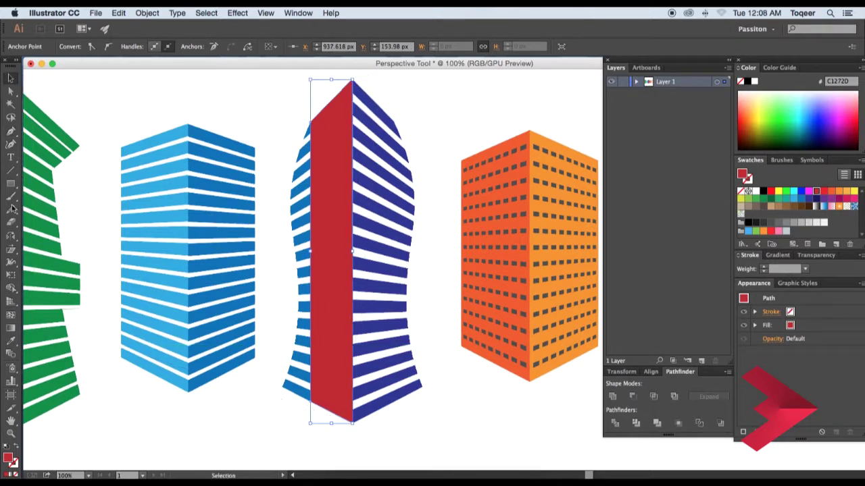
Make a vertically reflected copy of the red panel and move it onto the tower's right half
double_click(12, 239)
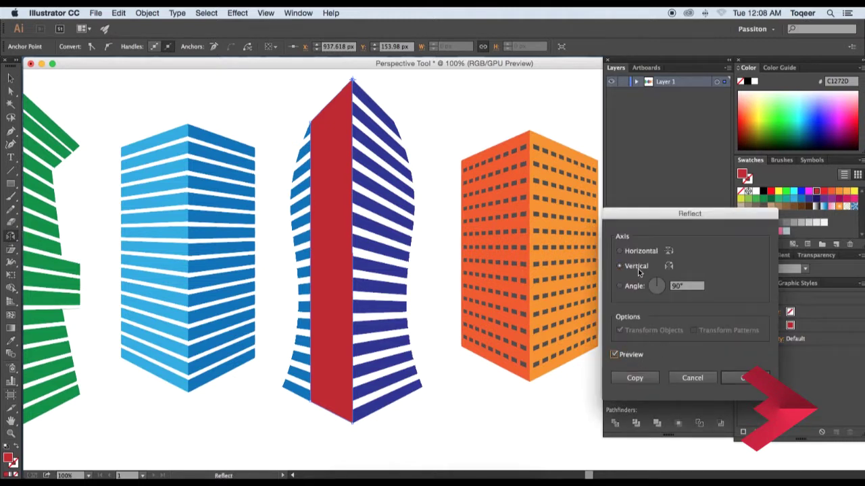
click(723, 379)
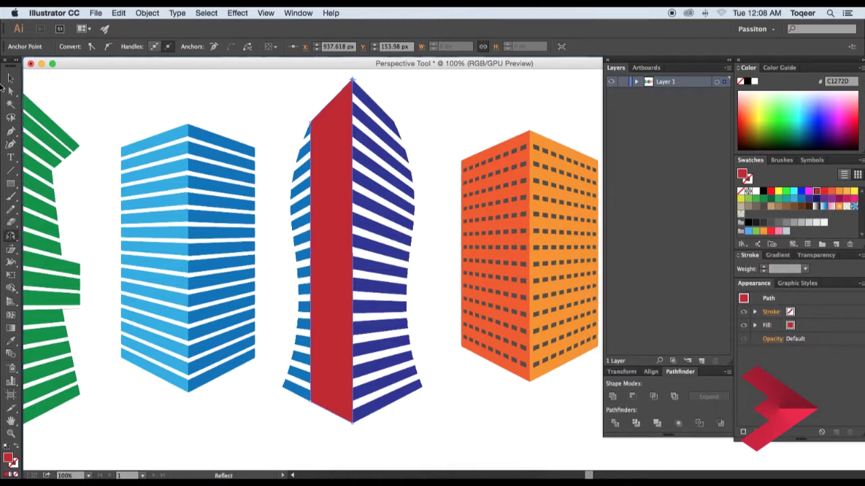
double_click(12, 238)
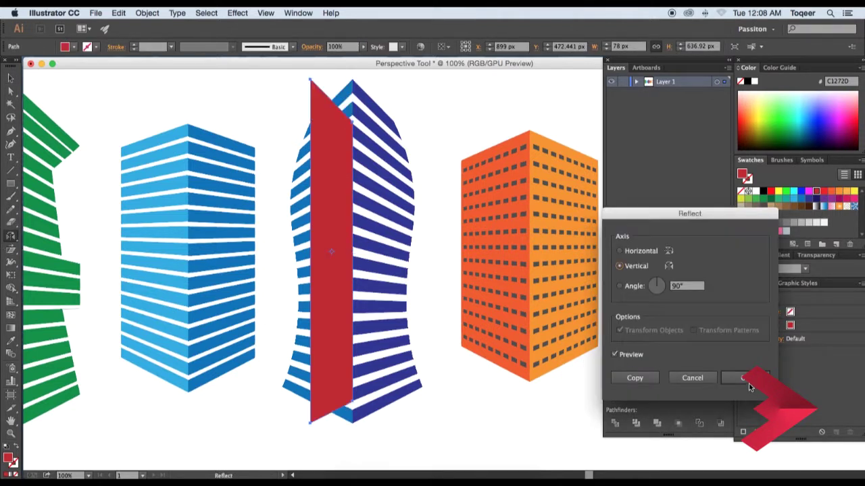
click(615, 382)
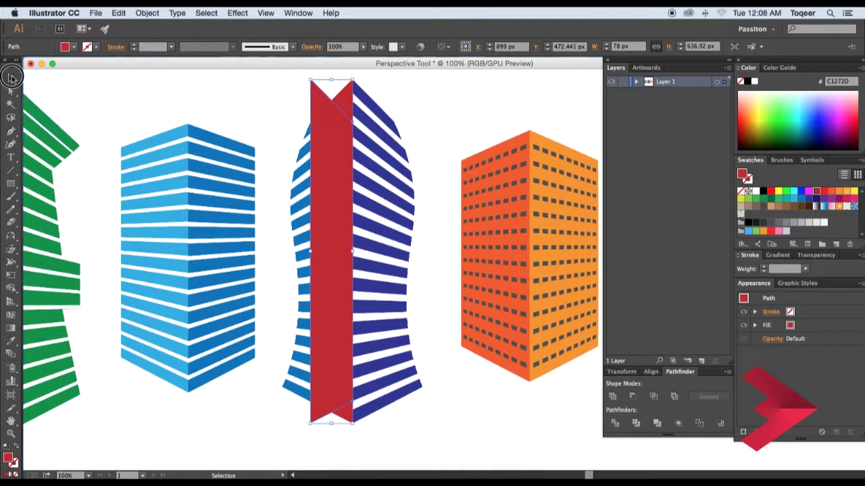
drag(328, 144, 411, 155)
click(436, 110)
Group both red halves and unite them with Pathfinder
click(359, 173)
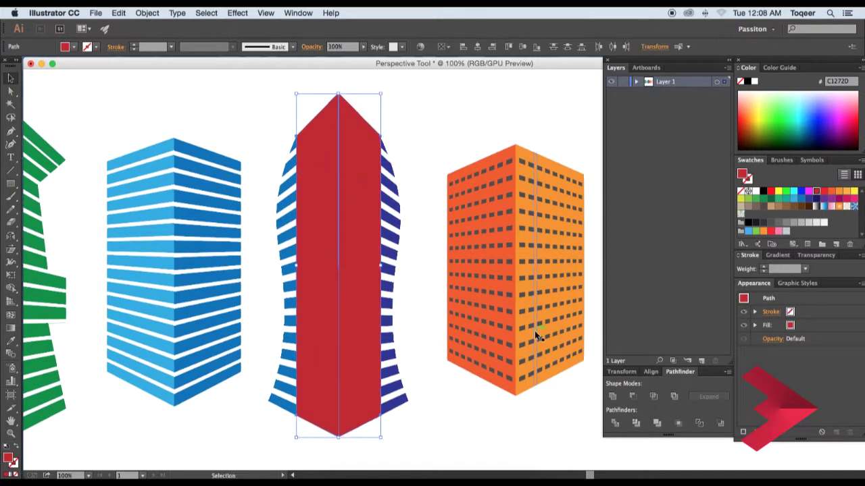
key(ctrl+g)
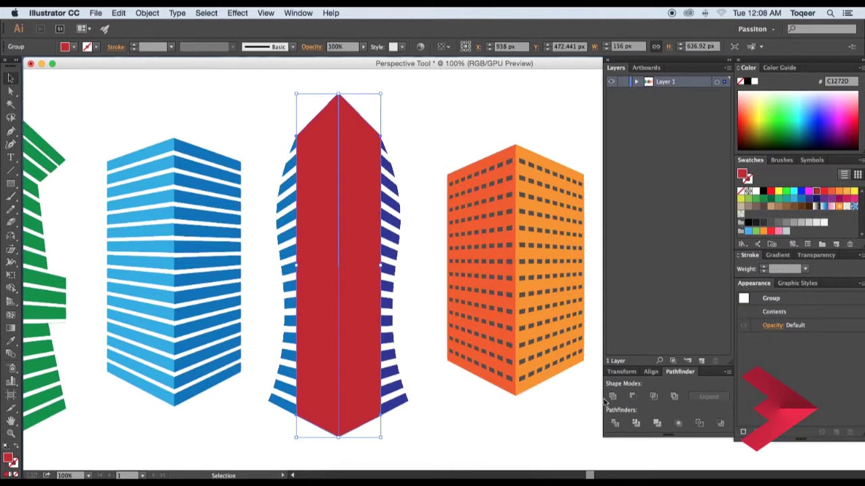
click(611, 399)
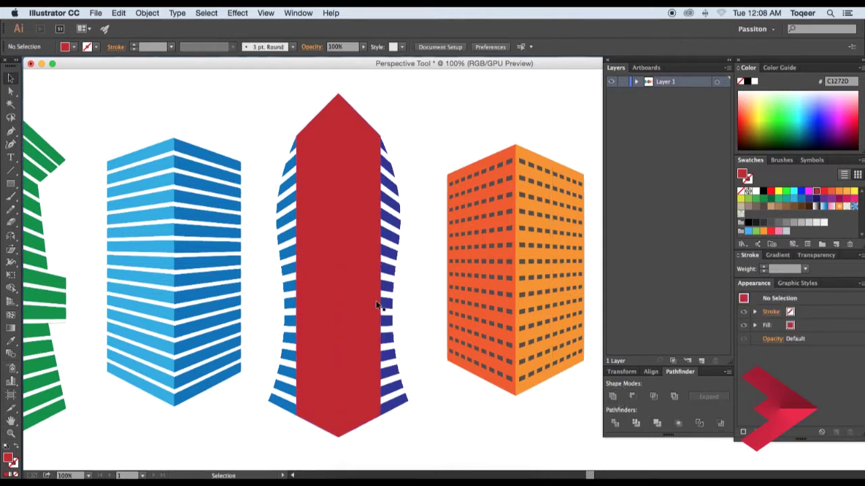
right_click(351, 236)
mouse_move(376, 327)
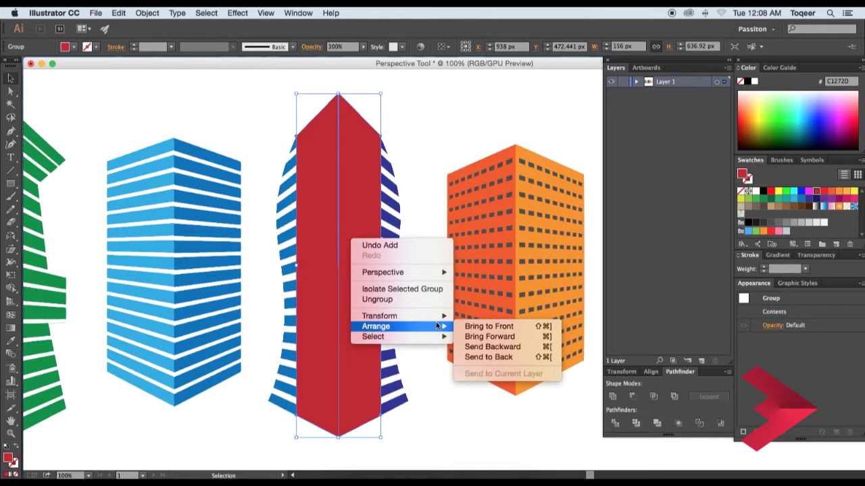
click(482, 425)
click(764, 223)
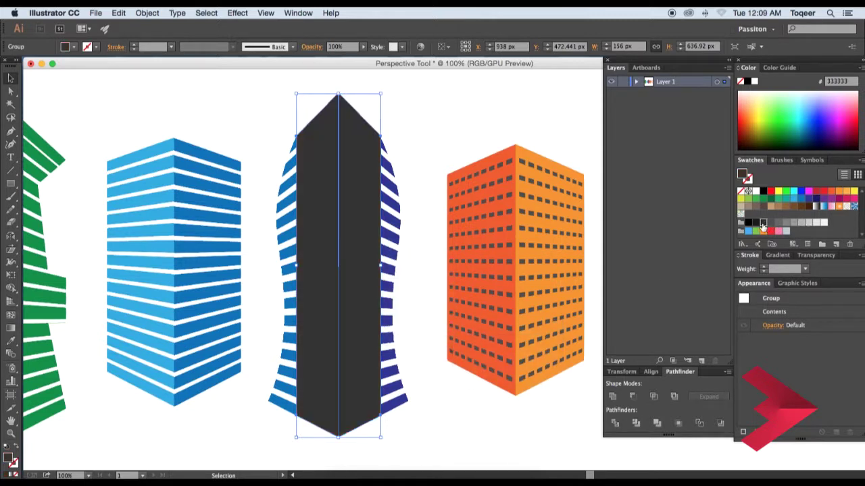
right_click(336, 224)
mouse_move(361, 312)
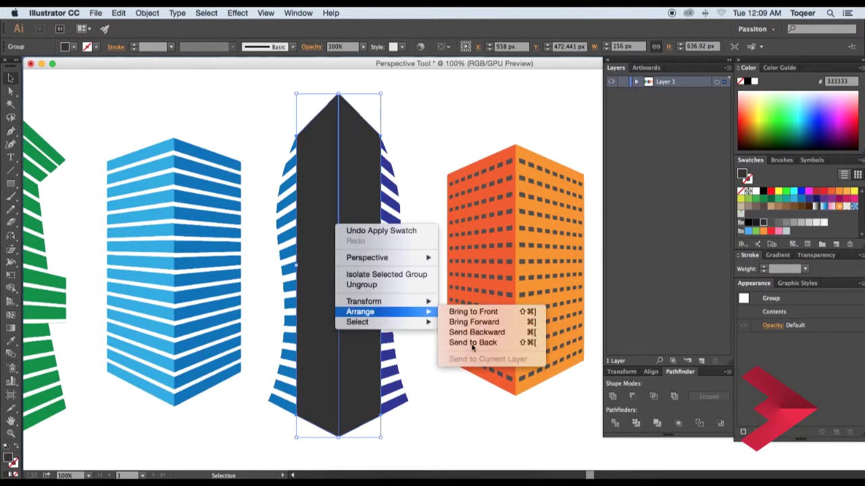
click(472, 342)
click(459, 423)
scroll(482, 231, left, 3)
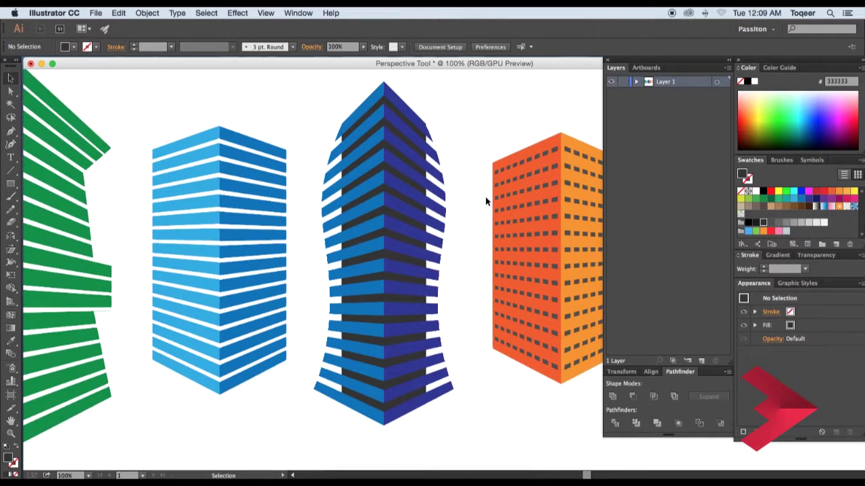
scroll(473, 216, up, 3)
scroll(473, 216, right, 2)
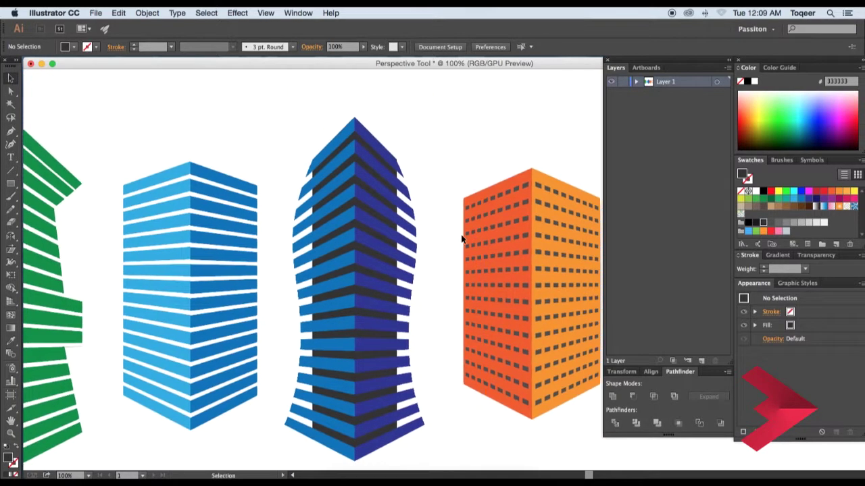
scroll(462, 238, up, 2)
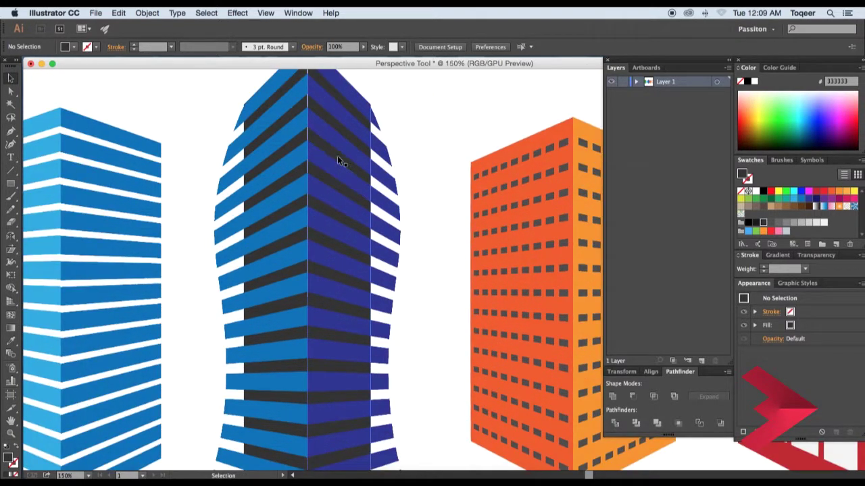
scroll(446, 163, down, 1)
scroll(473, 177, down, 1)
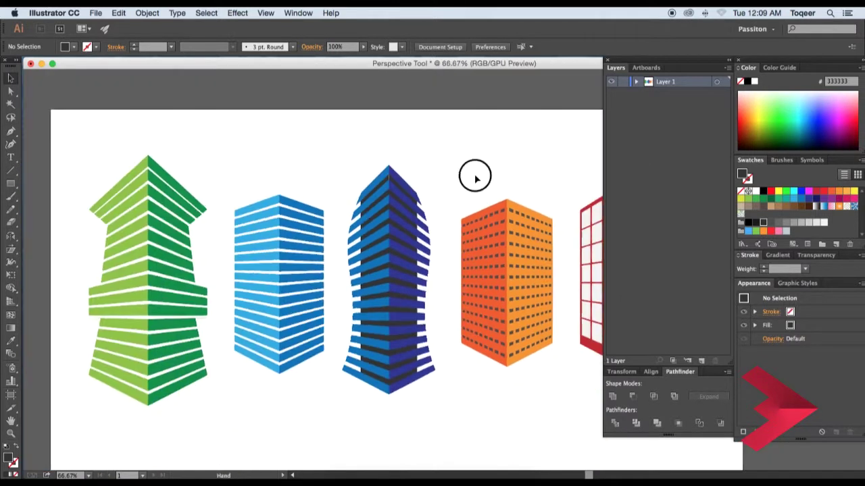
scroll(473, 178, left, 1)
scroll(454, 219, right, 1)
scroll(454, 220, up, 1)
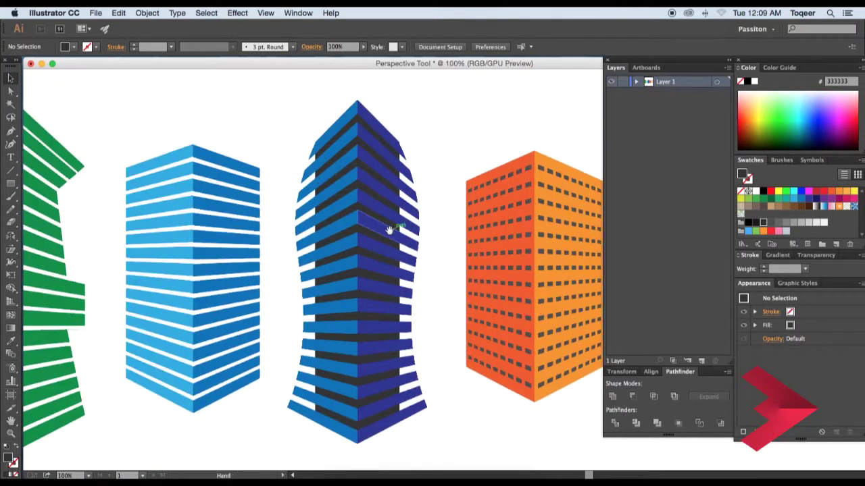
scroll(446, 228, left, 3)
scroll(444, 238, up, 2)
scroll(420, 229, down, 1)
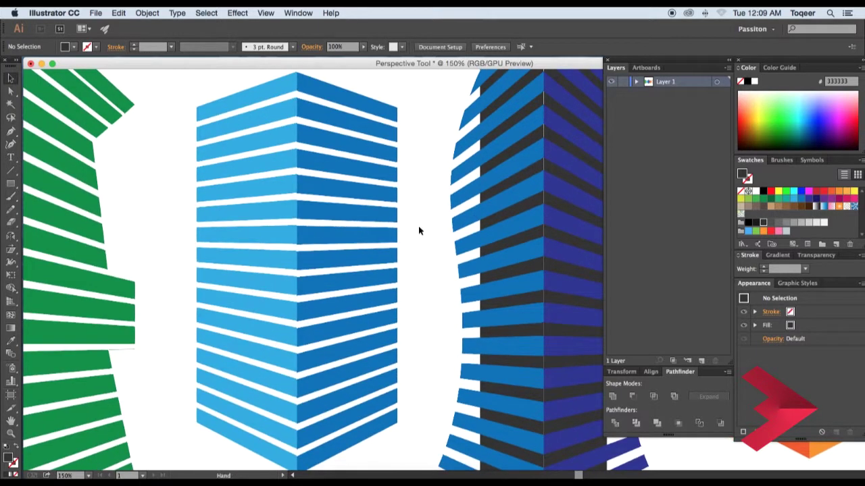
Trace a closed dark shape around the light blue tower's outline
click(196, 107)
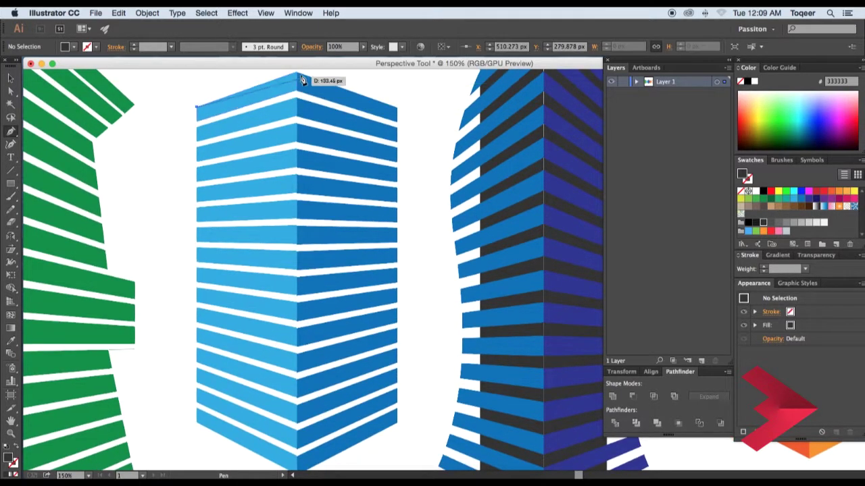
click(297, 75)
drag(341, 104, 340, 128)
click(396, 133)
drag(416, 212, 413, 83)
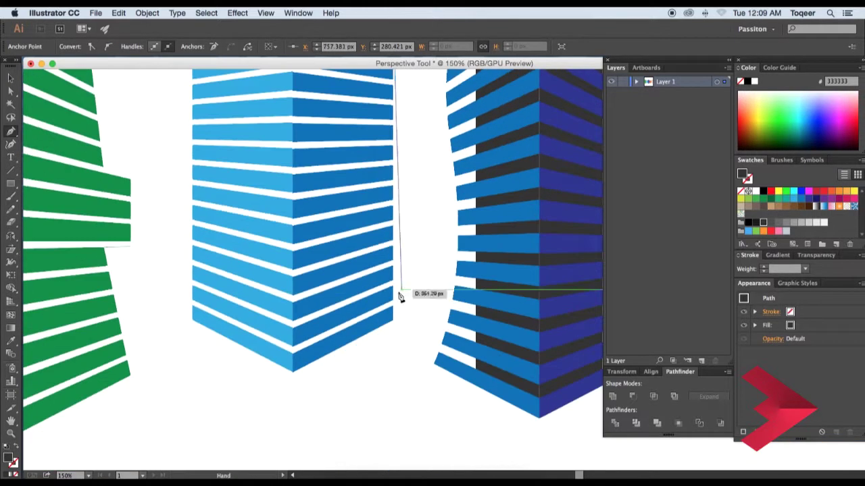
click(393, 320)
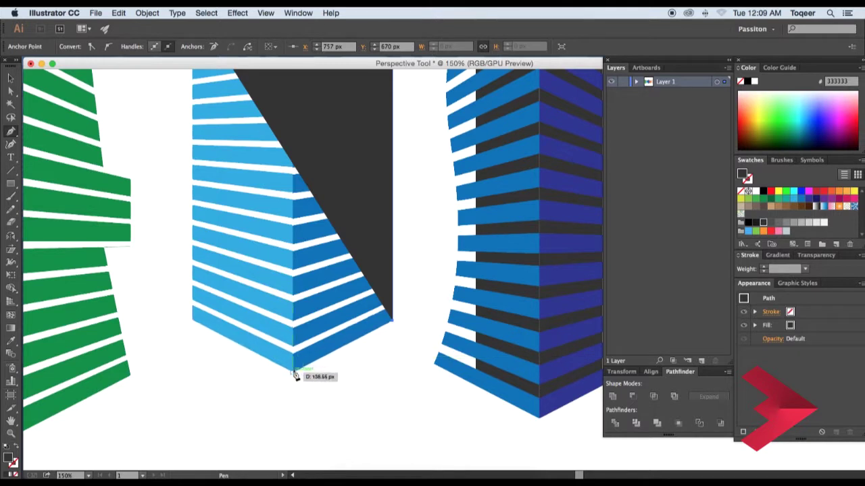
click(293, 373)
drag(193, 323, 241, 396)
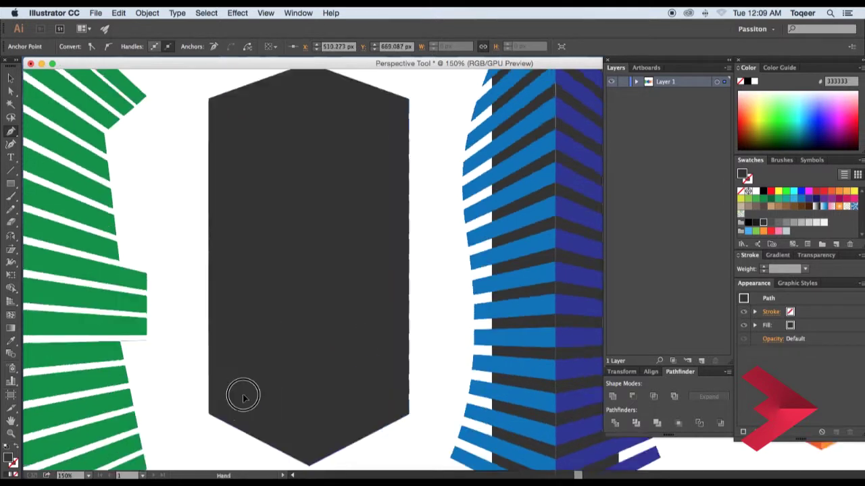
click(226, 162)
Send the dark shape behind the light blue tower
click(11, 78)
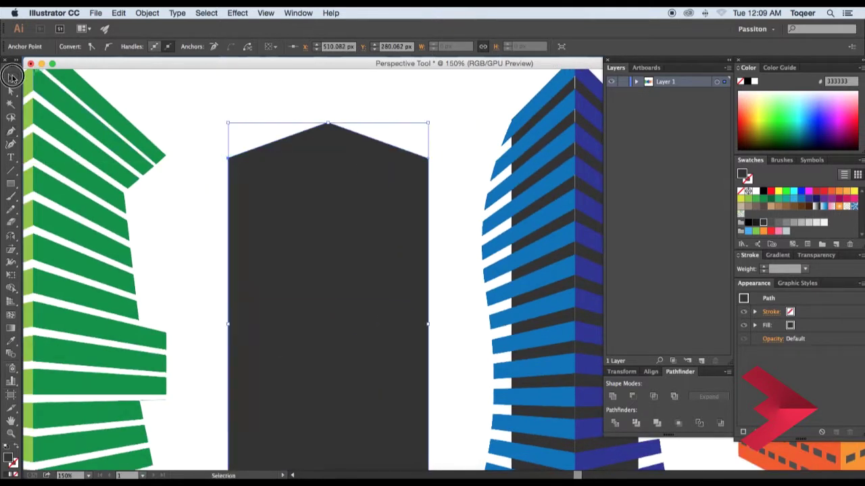
drag(306, 185, 293, 154)
right_click(312, 177)
mouse_move(336, 325)
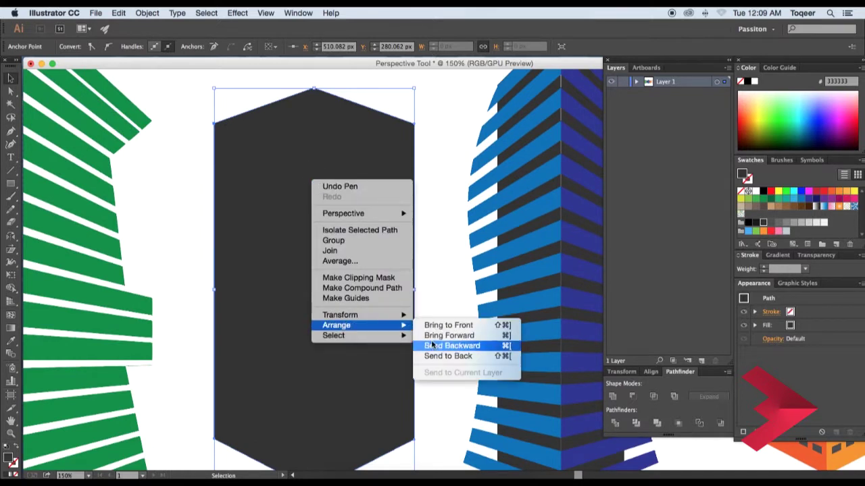
click(448, 356)
key(super+minus)
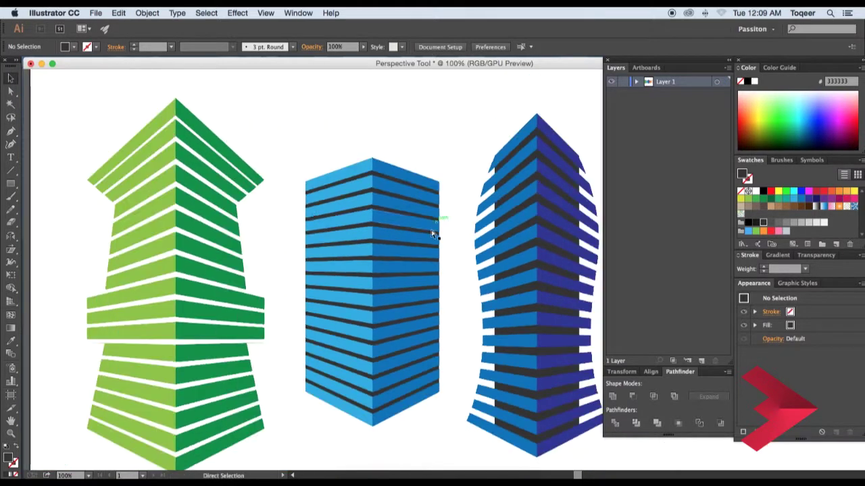
drag(412, 208, 427, 208)
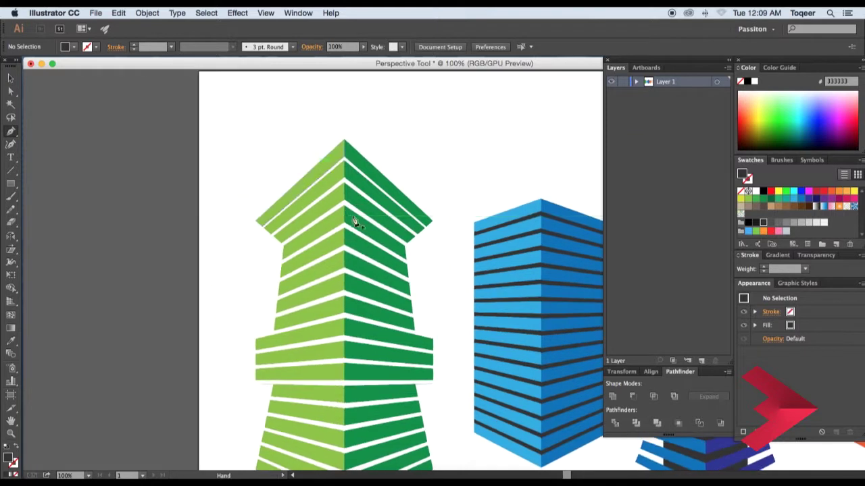
Trace the green tower's roof outline with dark Pen anchors
key(super+equal)
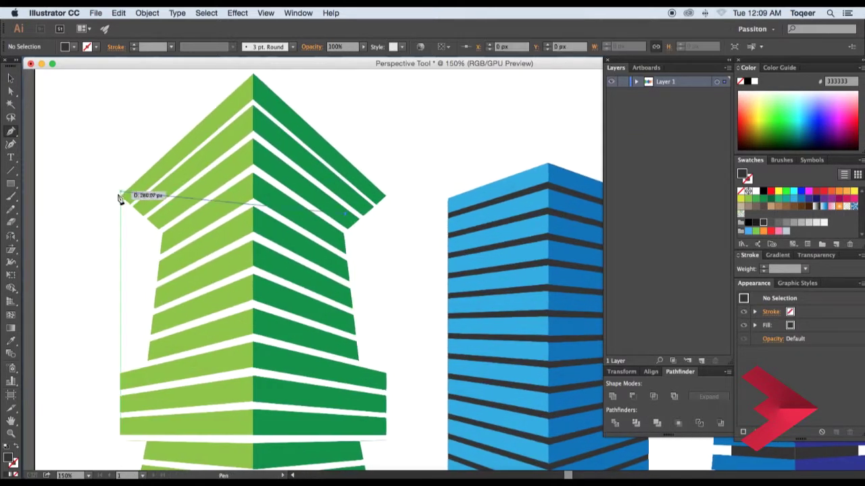
click(122, 195)
click(254, 75)
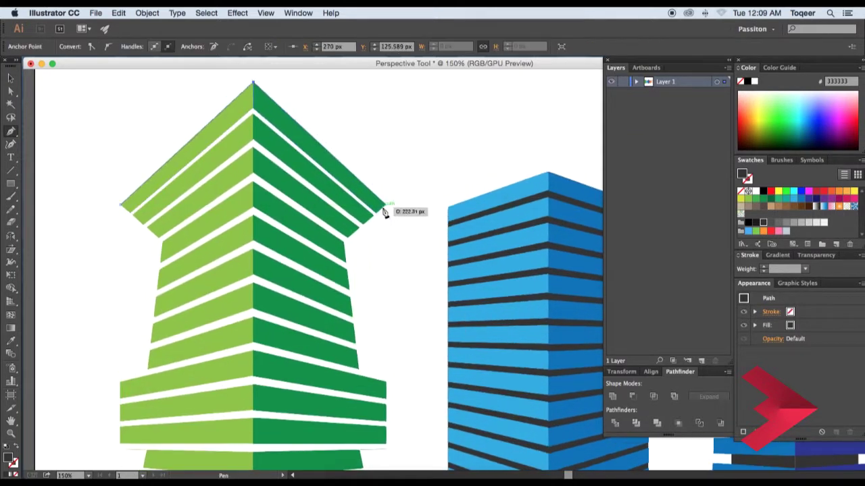
click(385, 196)
click(343, 233)
Continue the dark outline down the green tower's right side to its bottom and lower-left corner
scroll(349, 245, down, 5)
click(395, 292)
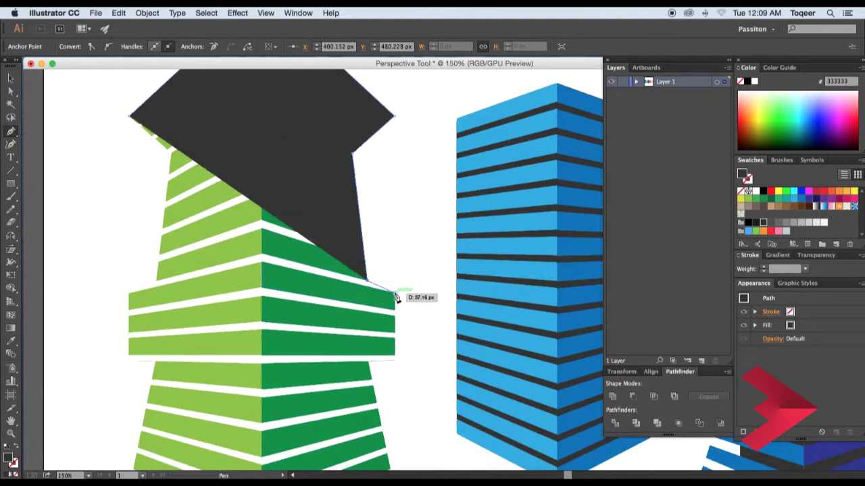
scroll(397, 295, down, 10)
click(396, 203)
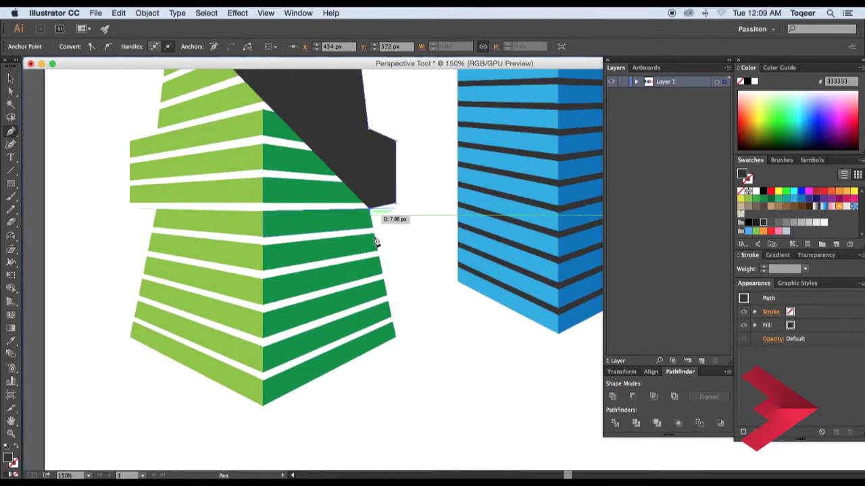
click(371, 210)
click(395, 336)
click(264, 405)
click(131, 337)
scroll(270, 270, up, 2)
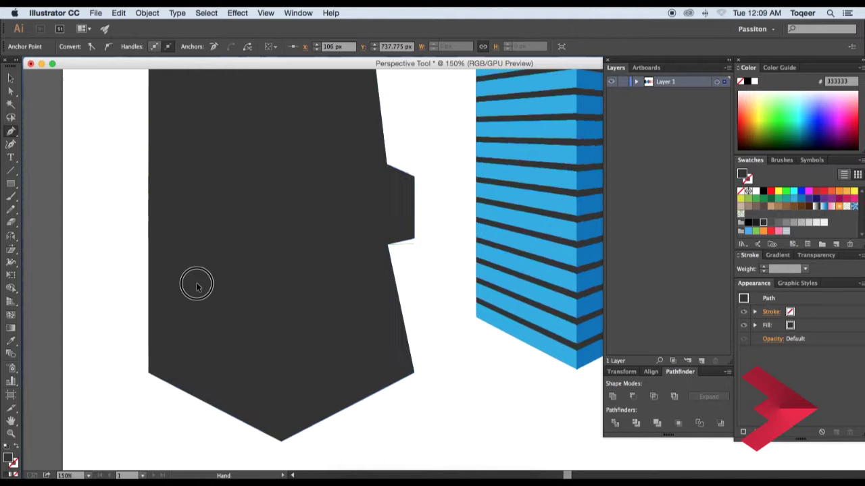
scroll(270, 270, left, 3)
Set the dark shape's opacity to 80% and close the path at its start
click(772, 338)
text(80)
key(Return)
click(236, 330)
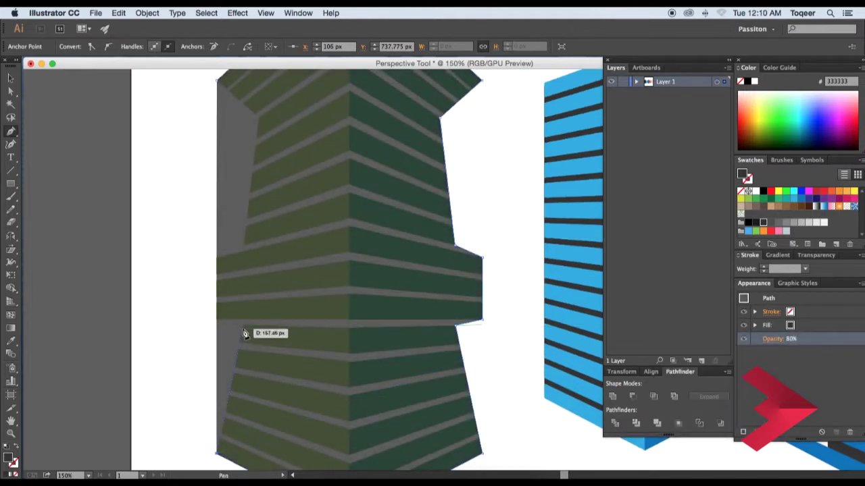
scroll(286, 272, up, 2)
click(247, 244)
Send the dark shape behind the green tower
key(v)
click(773, 338)
right_click(347, 271)
click(487, 451)
click(496, 286)
key(ctrl+minus)
key(ctrl+minus)
key(ctrl+minus)
click(299, 269)
Group the green tower's parts and the light blue tower's parts
right_click(295, 231)
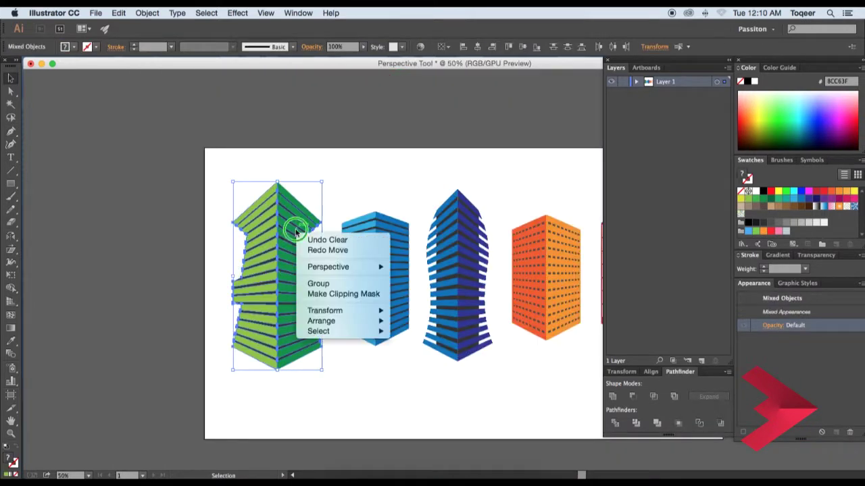
click(327, 284)
click(363, 217)
click(407, 295)
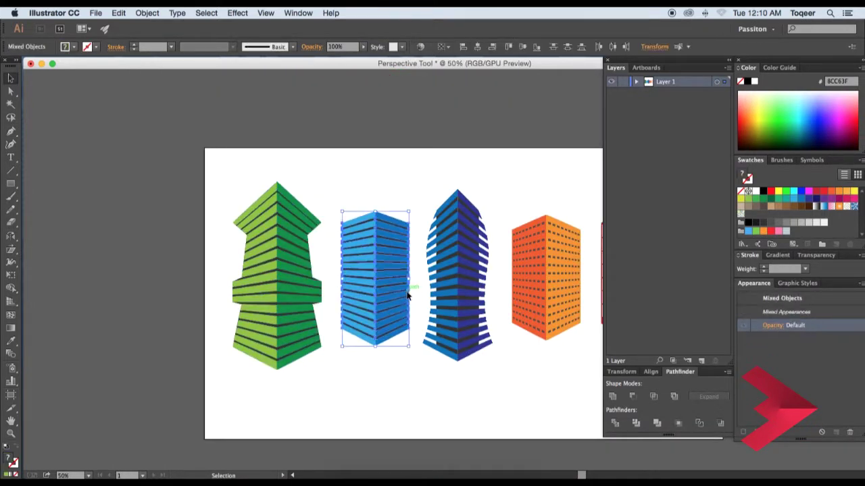
key(ctrl+g)
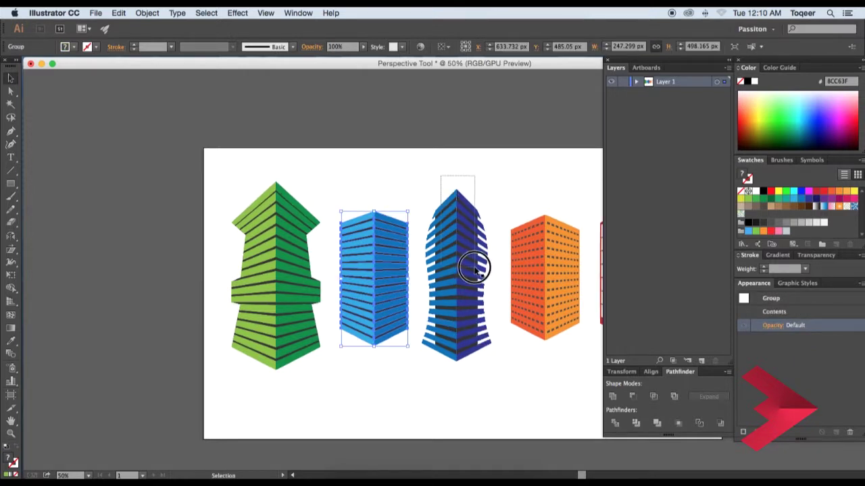
Try moving the orange tower against the red tower, then undo that move
click(475, 269)
key(v)
scroll(428, 199, right, 5)
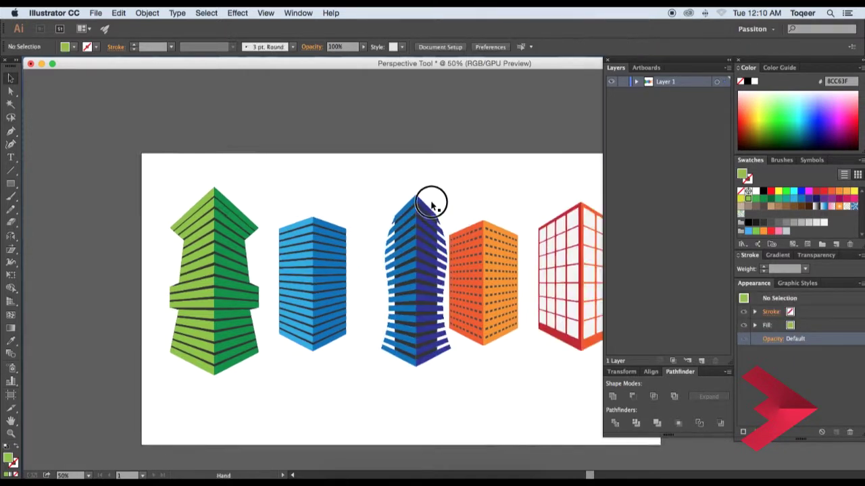
click(453, 279)
drag(453, 279, 475, 279)
click(506, 204)
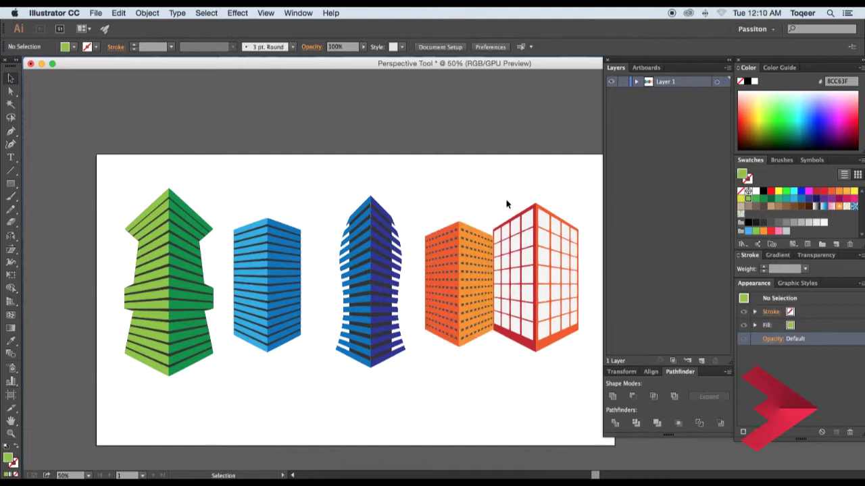
click(477, 260)
key(ctrl+z)
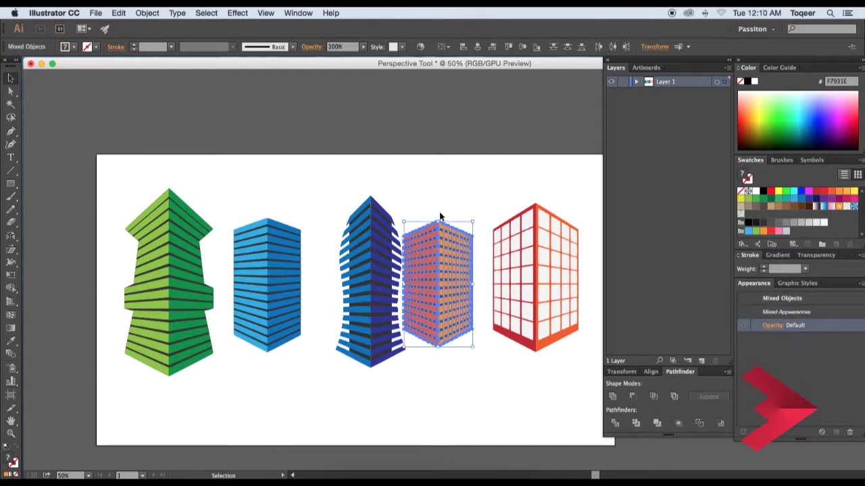
click(464, 288)
click(459, 213)
click(386, 246)
Even the spacing of the dark blue, light blue and orange towers; begin a line at the dark blue base
click(380, 248)
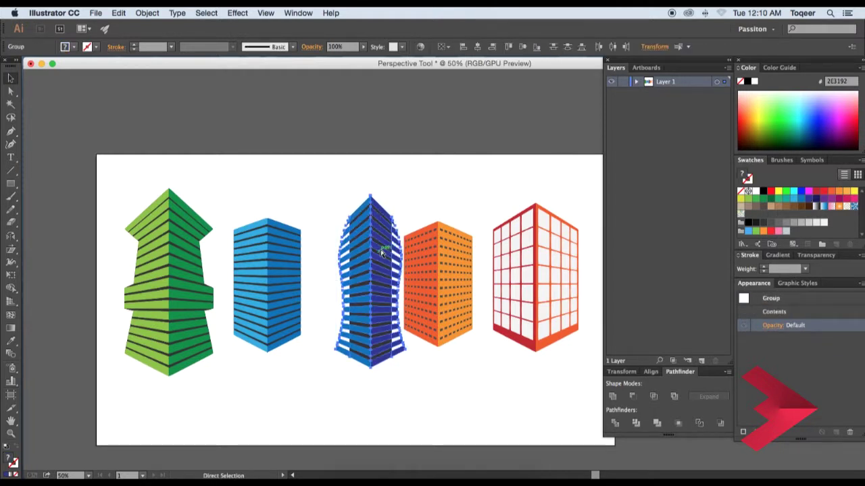
drag(382, 252, 370, 252)
click(407, 195)
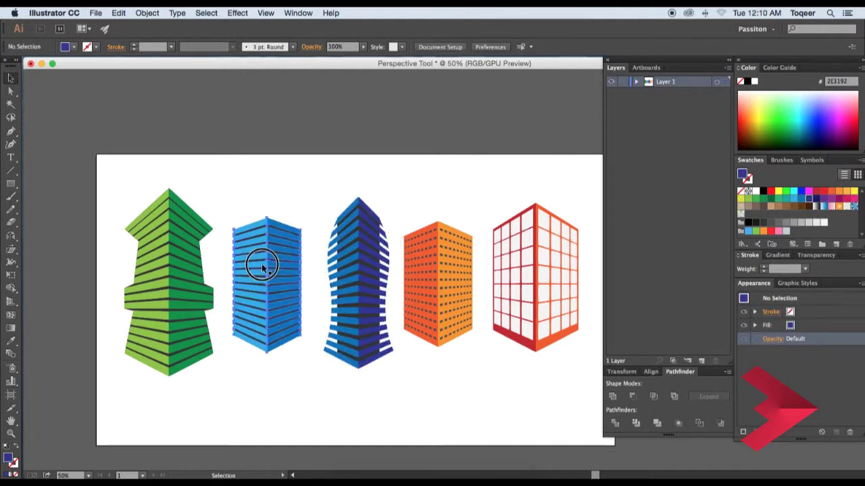
drag(262, 266, 267, 267)
click(439, 282)
drag(438, 281, 431, 281)
scroll(473, 233, right, 3)
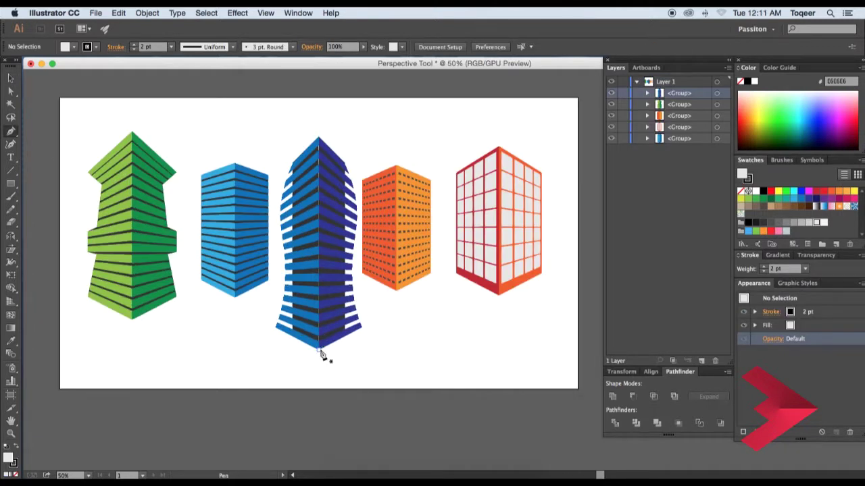
click(321, 351)
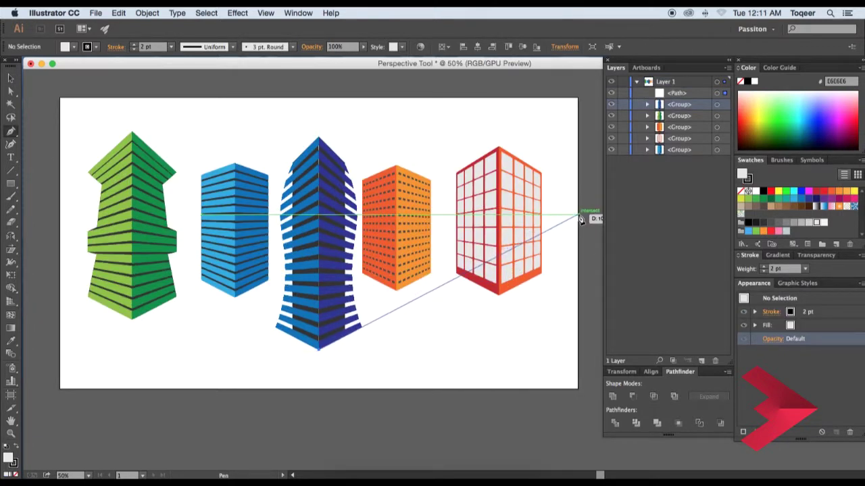
End the first arm at the right edge and draw a second arm to the left edge
click(580, 221)
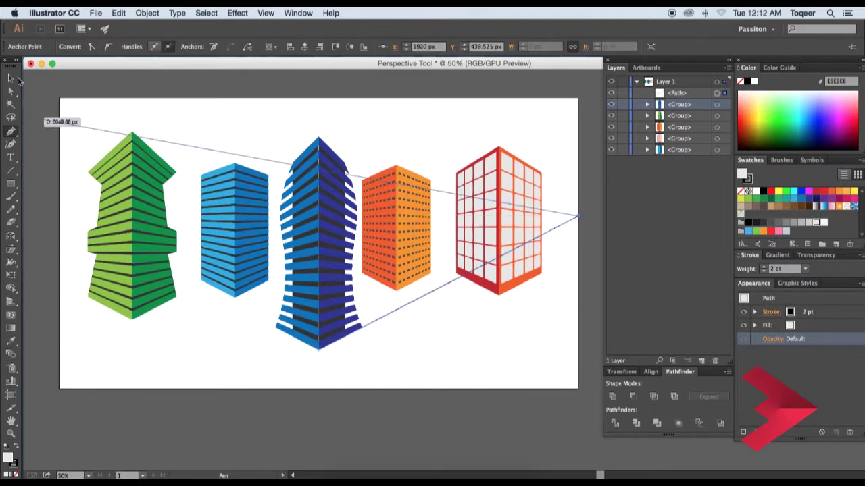
ctrl+click(432, 362)
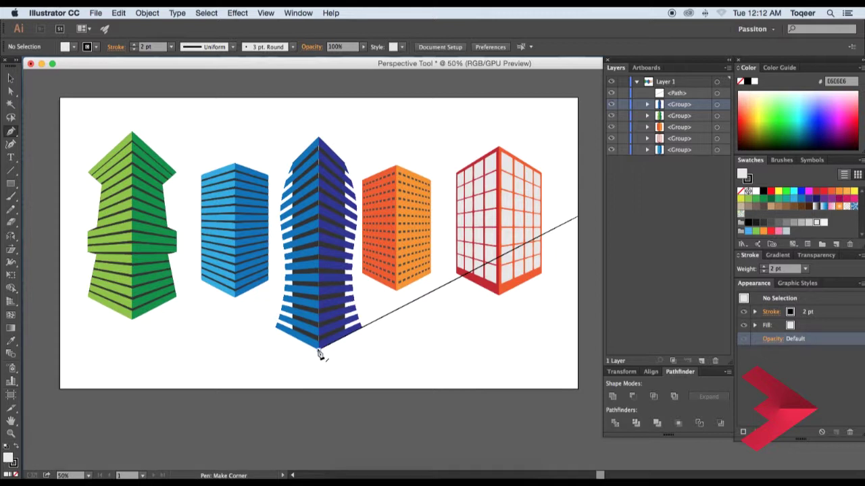
drag(10, 130, 38, 131)
click(318, 350)
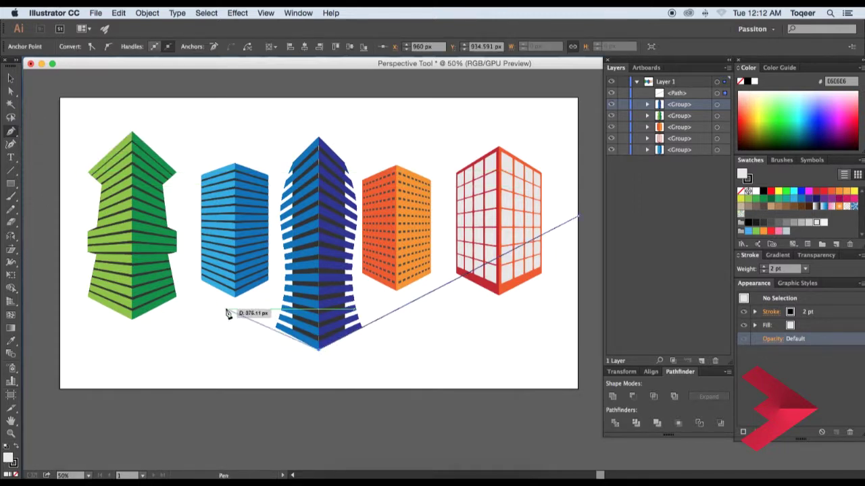
click(60, 217)
Set the V-shaped ground path's fill to None and deselect it
key(v)
click(185, 106)
click(305, 328)
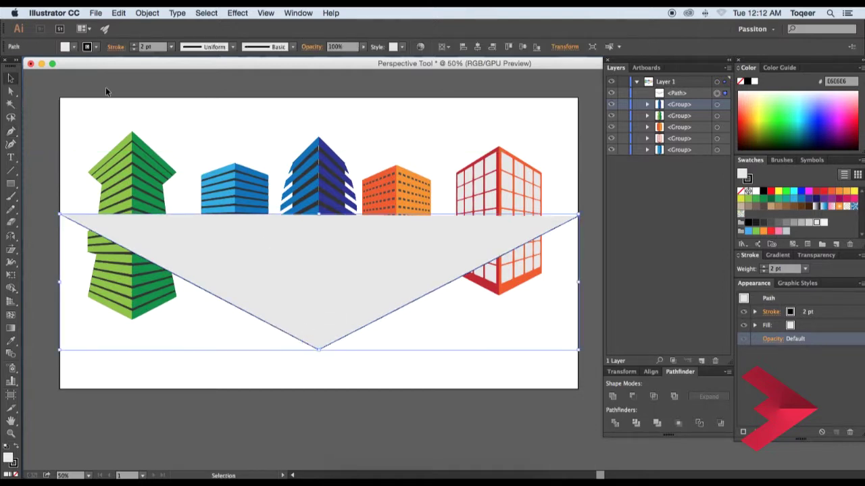
click(14, 73)
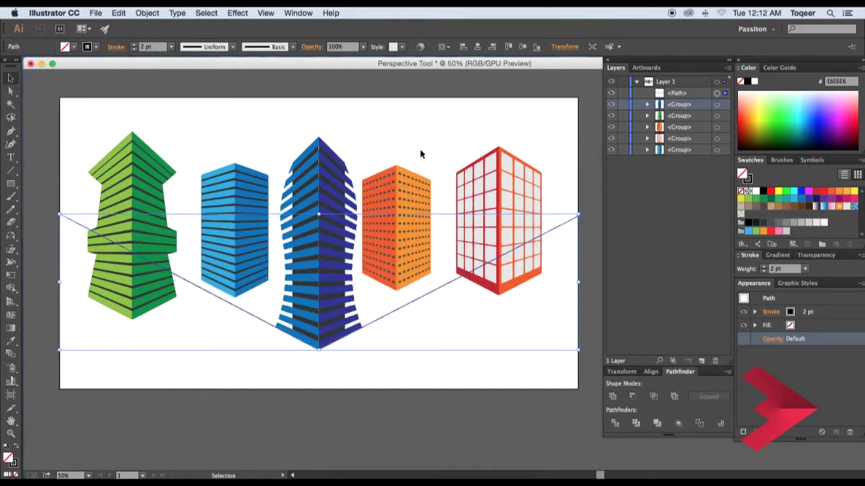
scroll(444, 138, down, 2)
click(439, 117)
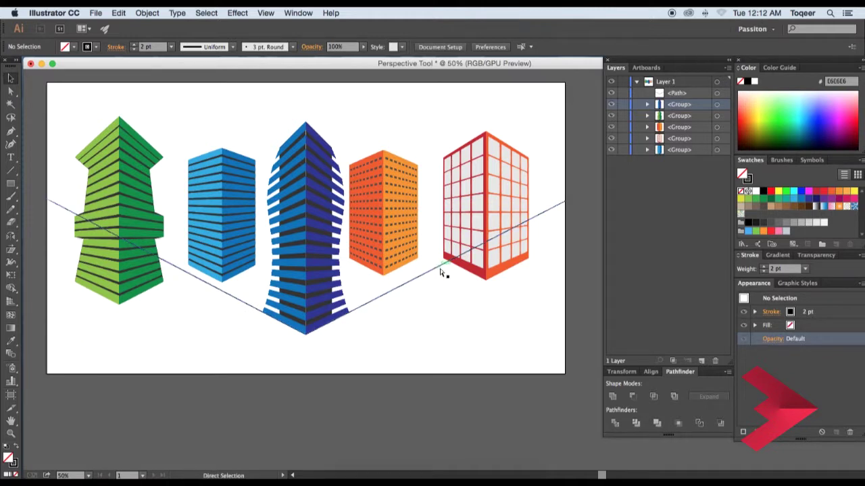
Move the orange building behind the blue tower and the red grid building behind the orange one
scroll(442, 274, up, 1)
scroll(415, 264, left, 2)
mouse_move(392, 207)
mouse_down()
mouse_move(401, 215)
mouse_move(372, 254)
mouse_up()
scroll(457, 342, up, 1)
scroll(457, 342, left, 1)
click(542, 213)
mouse_move(542, 200)
mouse_down()
mouse_move(436, 189)
mouse_move(410, 215)
mouse_up()
click(457, 337)
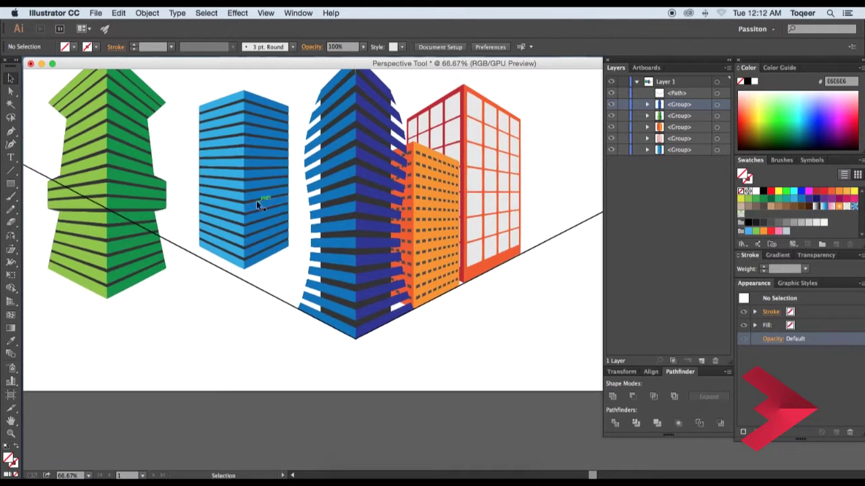
Enlarge the light blue building and shift it to the right
click(256, 200)
key(f)
drag(261, 158, 277, 124)
mouse_move(250, 255)
mouse_down()
mouse_move(250, 245)
mouse_move(289, 260)
mouse_up()
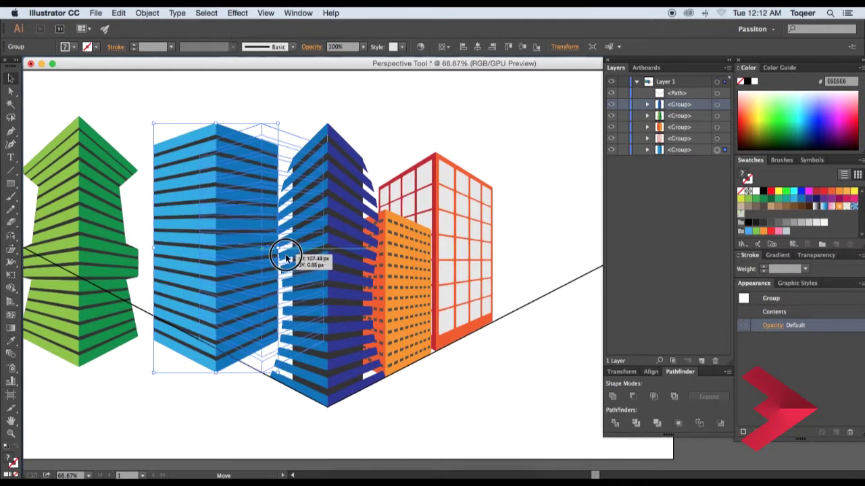
click(358, 396)
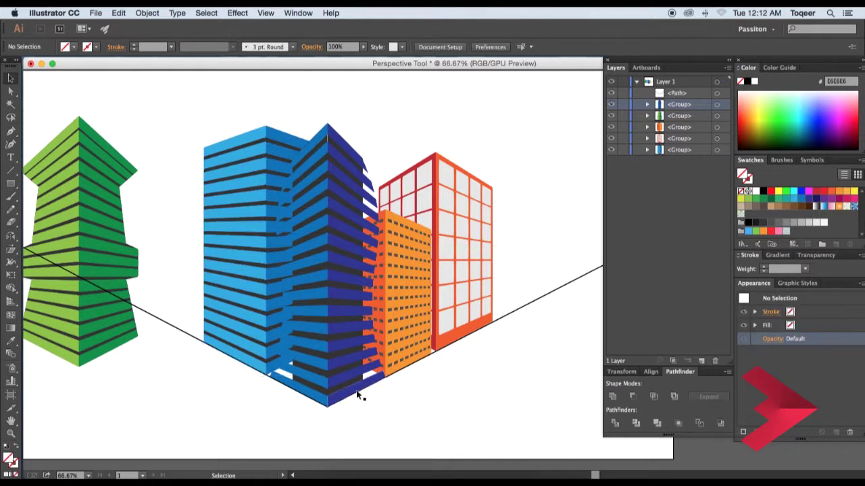
scroll(337, 299, left, 1)
scroll(415, 251, left, 5)
Move the light blue building aside and tuck the green building behind the blue tower
drag(415, 251, 111, 252)
drag(274, 233, 454, 252)
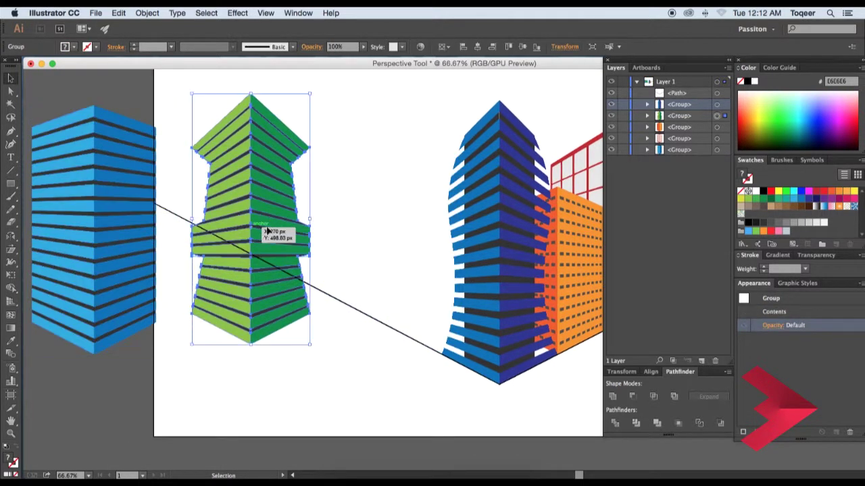
scroll(456, 252, right, 3)
drag(363, 243, 380, 280)
click(471, 388)
click(364, 268)
drag(363, 254, 336, 239)
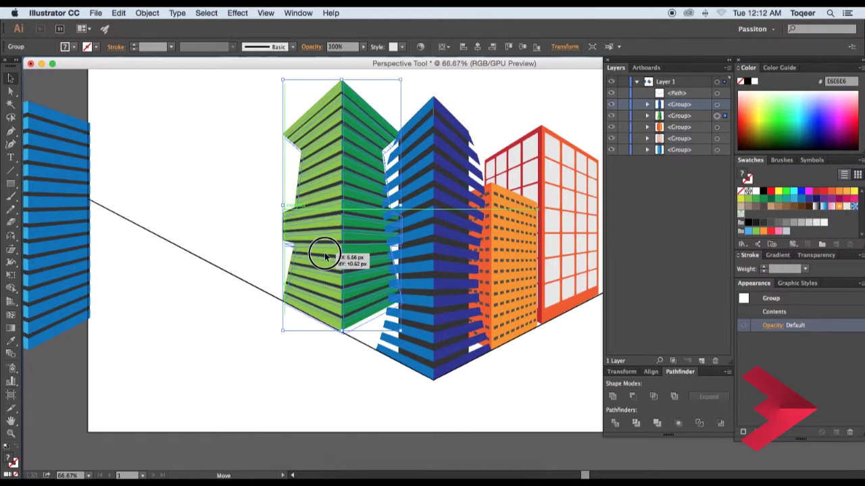
drag(324, 251, 321, 270)
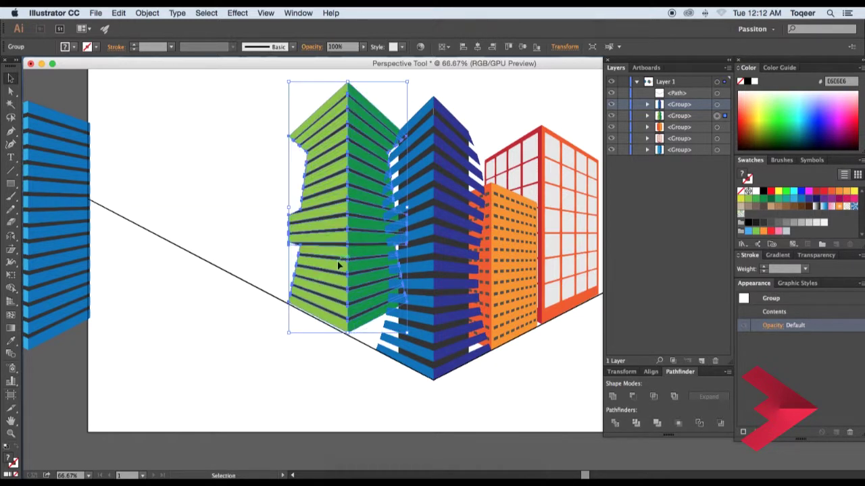
click(232, 324)
Bring the light blue building back along the ground and raise it higher
drag(239, 278, 245, 300)
drag(85, 250, 324, 252)
drag(265, 235, 267, 166)
click(237, 366)
scroll(461, 290, right, 5)
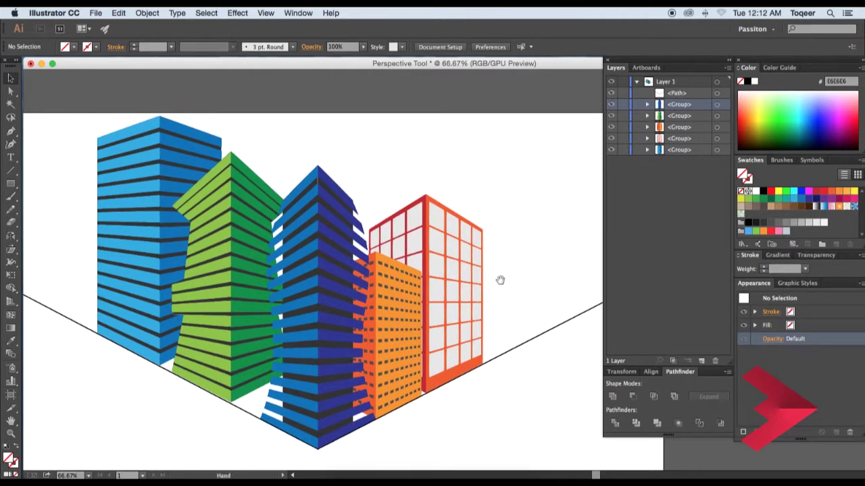
Duplicate the light blue building, place the copy behind the red grid building, and ungroup it
drag(500, 280, 436, 291)
mouse_move(106, 261)
mouse_down()
mouse_move(521, 209)
mouse_move(567, 164)
mouse_up()
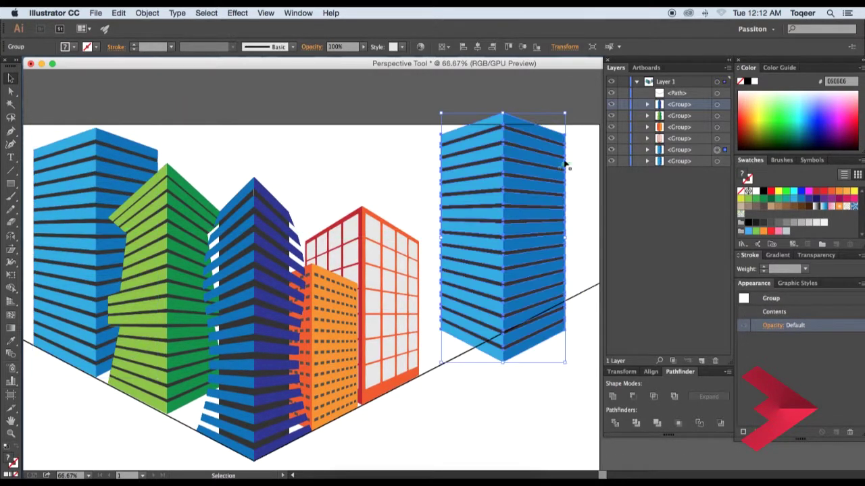
scroll(537, 252, right, 2)
drag(521, 280, 429, 299)
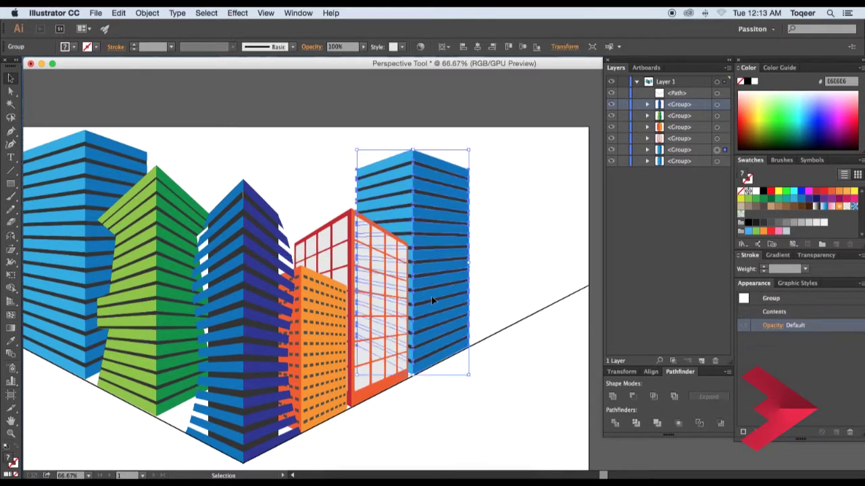
drag(447, 295, 451, 302)
right_click(452, 201)
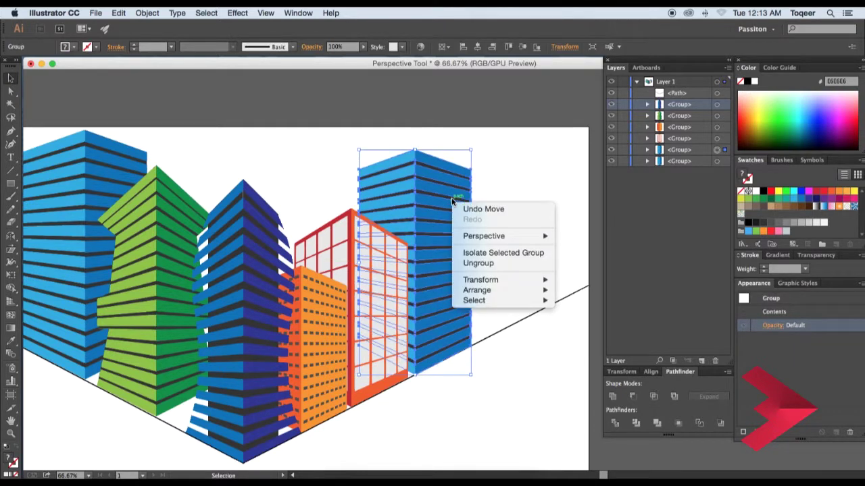
click(482, 264)
click(575, 214)
Colour the copy's right face crimson and its left face dark magenta
click(403, 163)
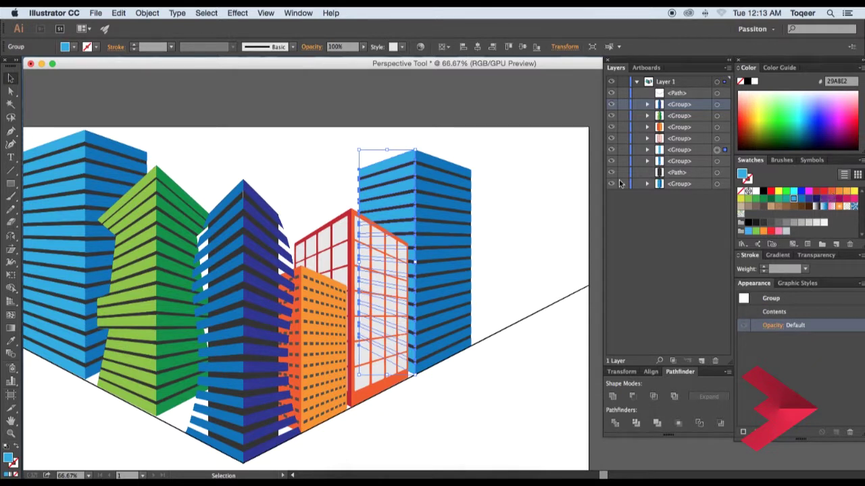
click(440, 170)
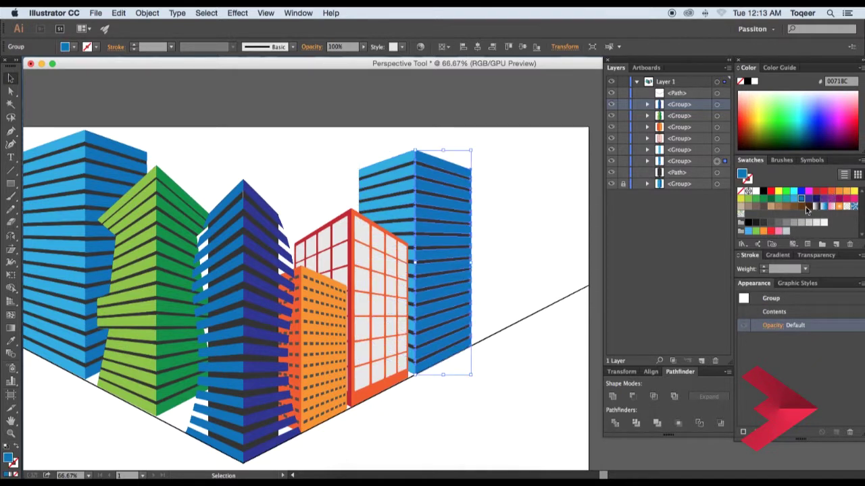
click(853, 200)
click(846, 198)
click(503, 241)
click(399, 178)
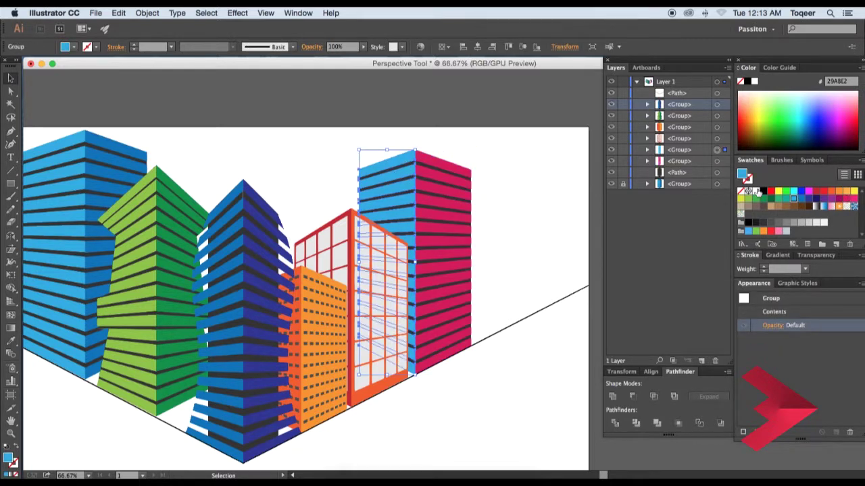
click(838, 199)
click(525, 251)
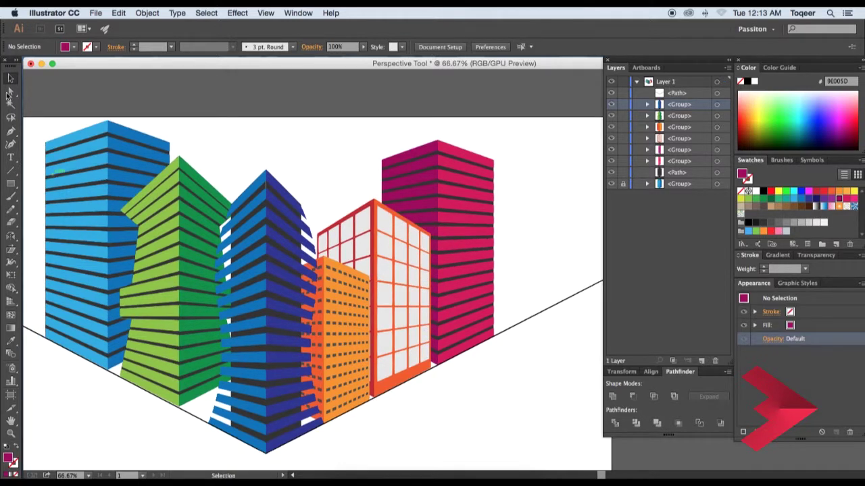
scroll(363, 193, down, 1)
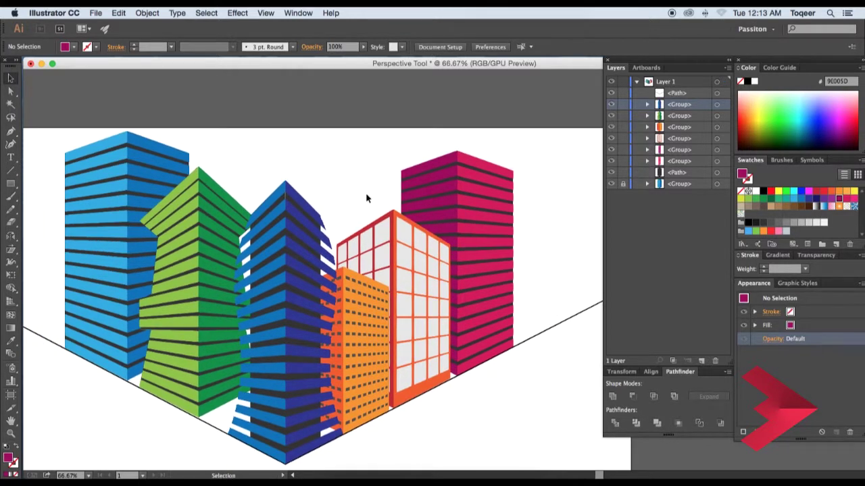
scroll(365, 192, down, 1)
scroll(452, 233, down, 1)
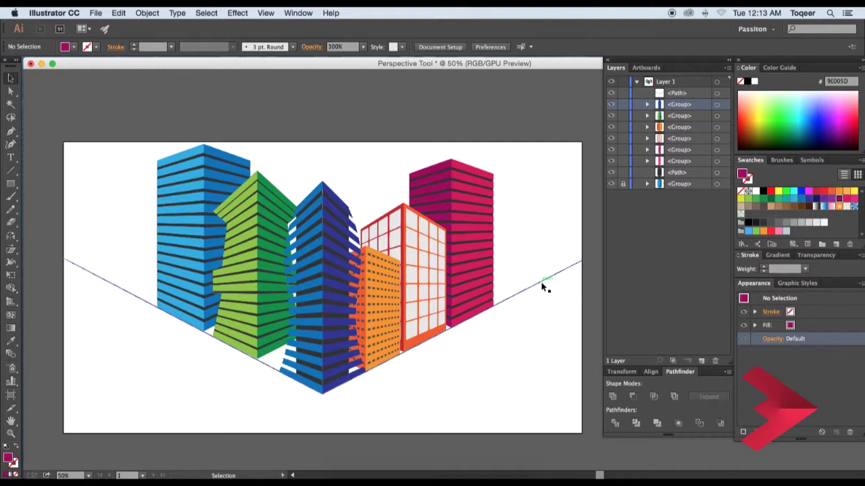
Group the pink and red grid buildings together
drag(169, 261, 537, 193)
drag(426, 147, 493, 211)
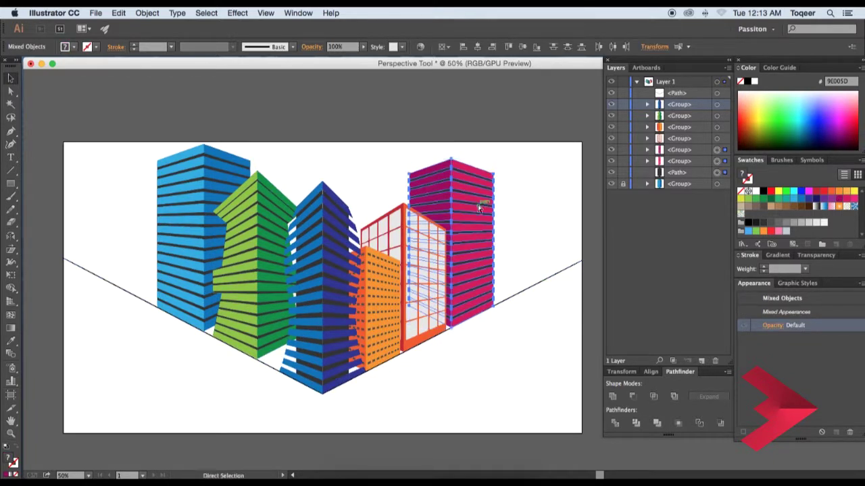
key(ctrl+g)
click(305, 158)
Draw a rectangle filled with a linear orange Sky gradient at a 90° angle
drag(146, 148, 214, 177)
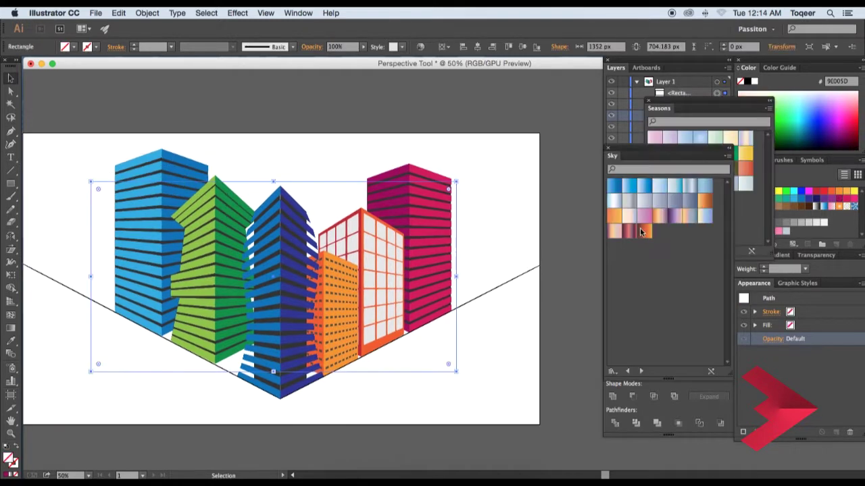
click(641, 236)
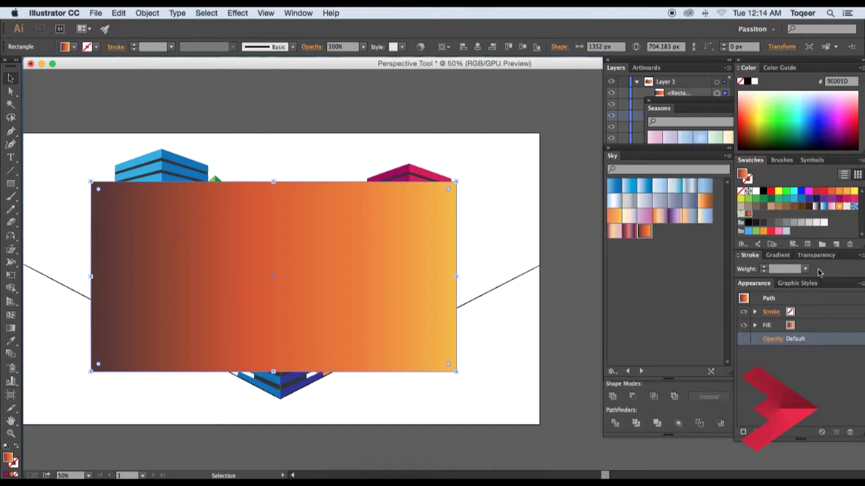
click(781, 255)
click(810, 269)
click(797, 270)
click(820, 297)
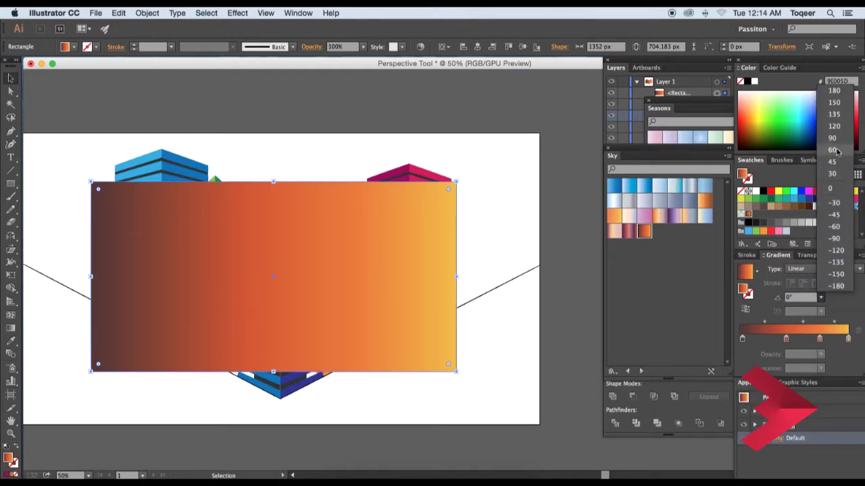
click(832, 139)
Stretch the gradient rectangle over the whole artboard and send it to the back
drag(297, 250, 213, 220)
drag(422, 316, 573, 416)
right_click(318, 244)
click(460, 417)
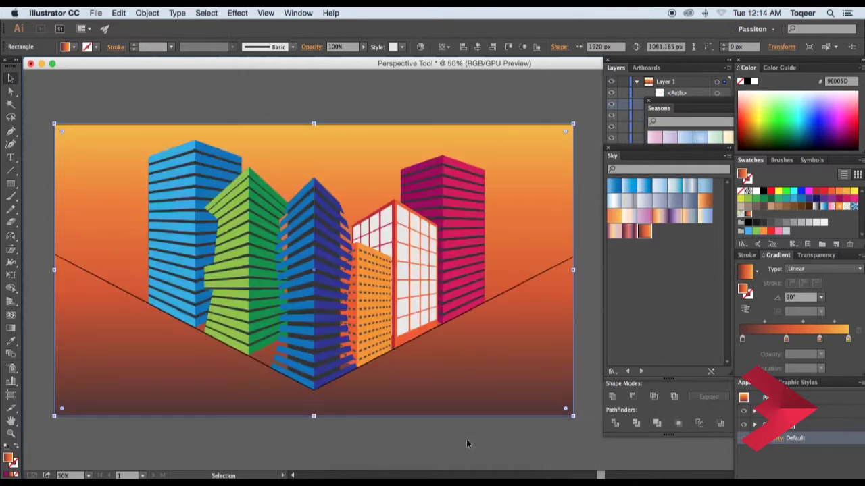
click(480, 431)
scroll(480, 430, up, 1)
scroll(480, 430, up, 1)
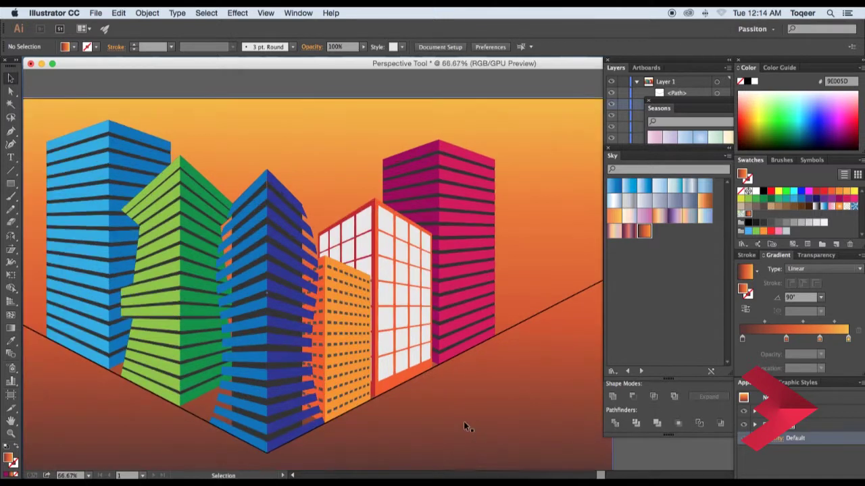
scroll(464, 422, down, 2)
scroll(461, 398, up, 1)
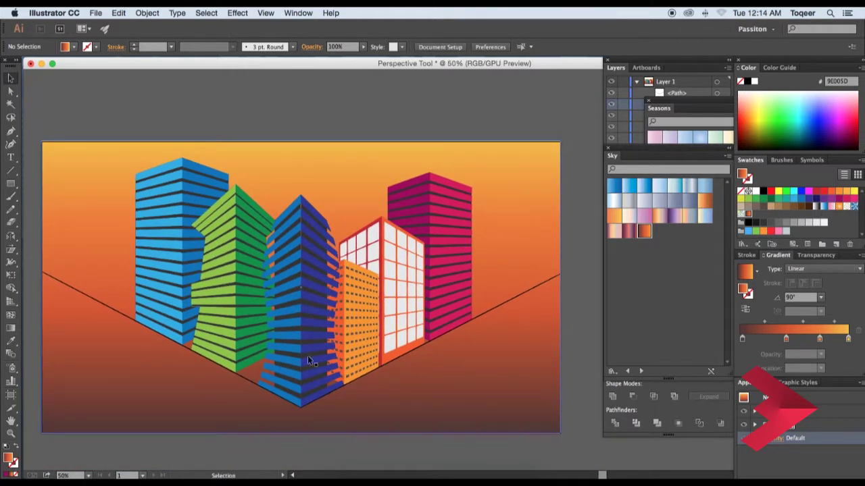
Cancel a stray pen point and hide the perspective guide lines
key(p)
scroll(95, 279, down, 1)
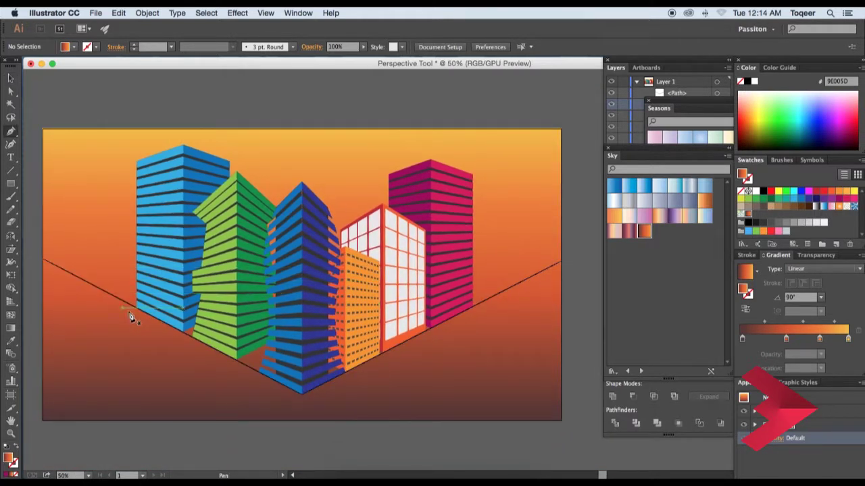
click(137, 307)
key(ctrl+z)
key(v)
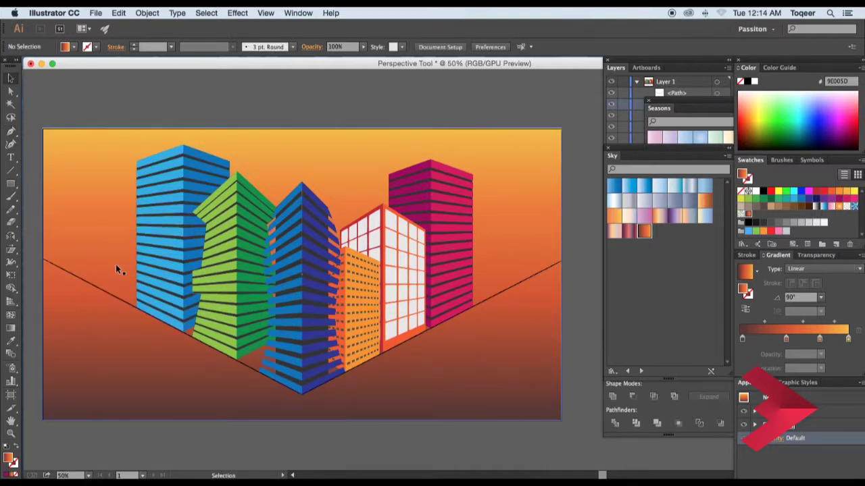
key(ctrl+z)
key(p)
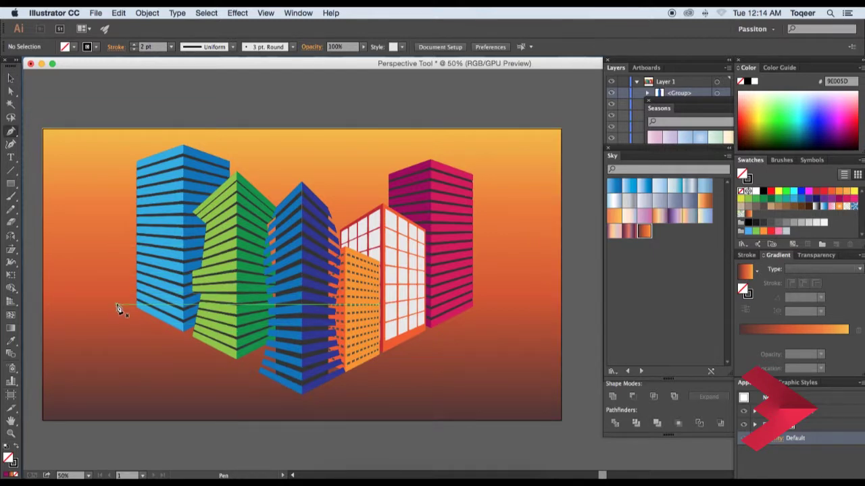
Draw a closed ground shape from the horizon line down to the artboard's bottom edge
click(43, 307)
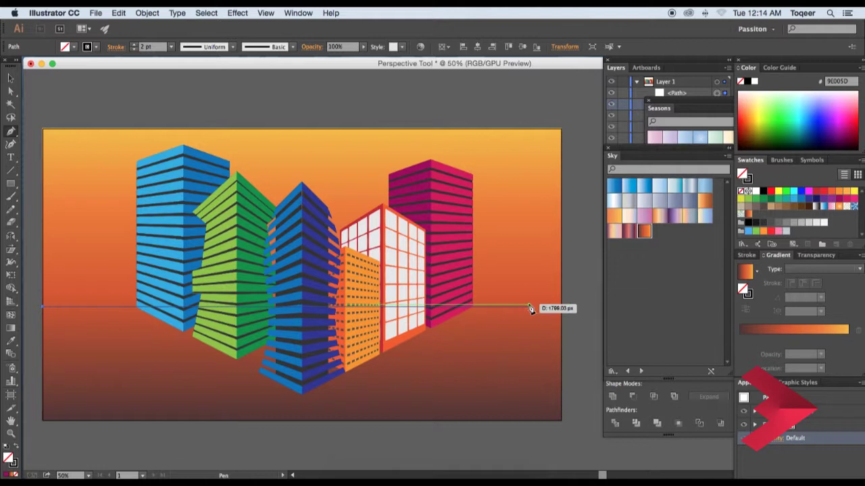
click(561, 307)
click(561, 420)
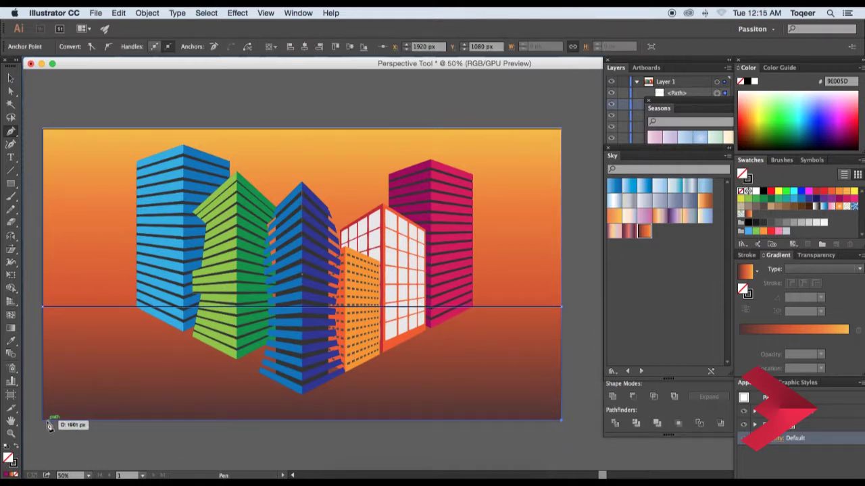
click(42, 420)
click(42, 307)
Give the ground shape no stroke and a dark grey 333333 fill
click(10, 79)
click(196, 73)
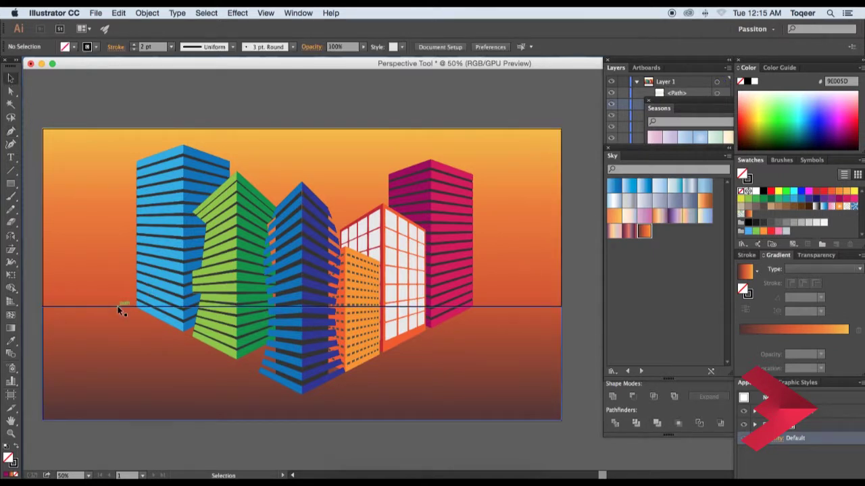
click(121, 311)
click(96, 47)
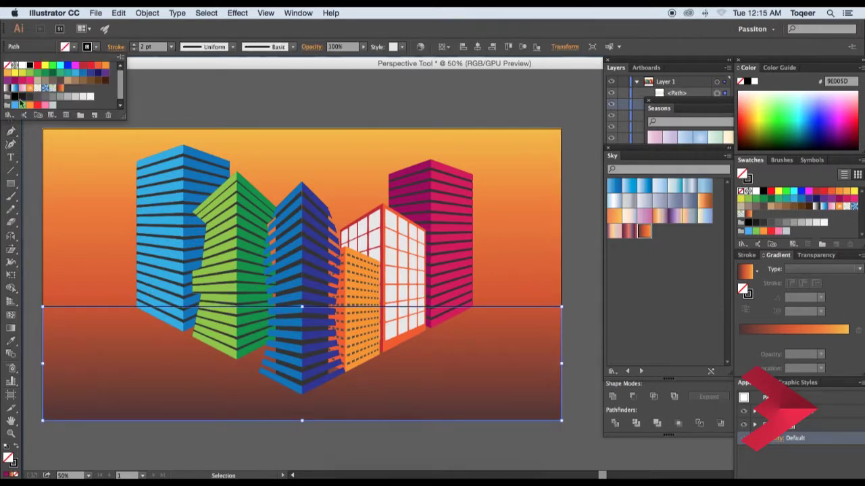
click(9, 65)
click(76, 47)
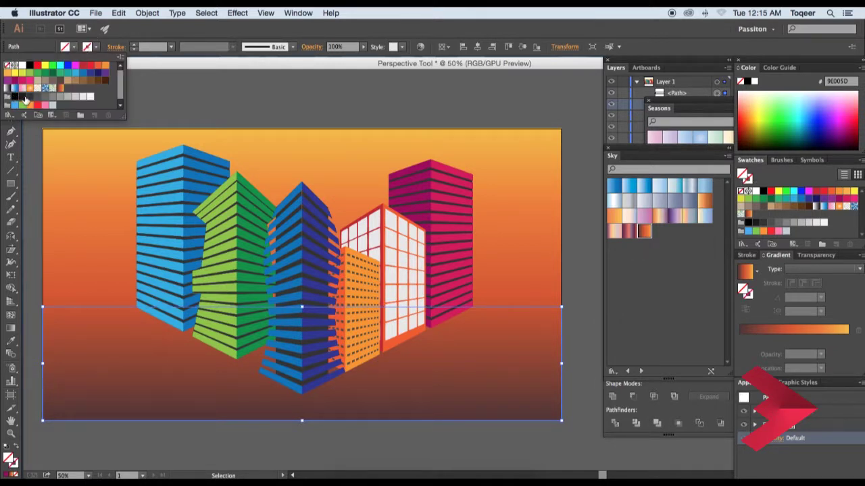
click(25, 99)
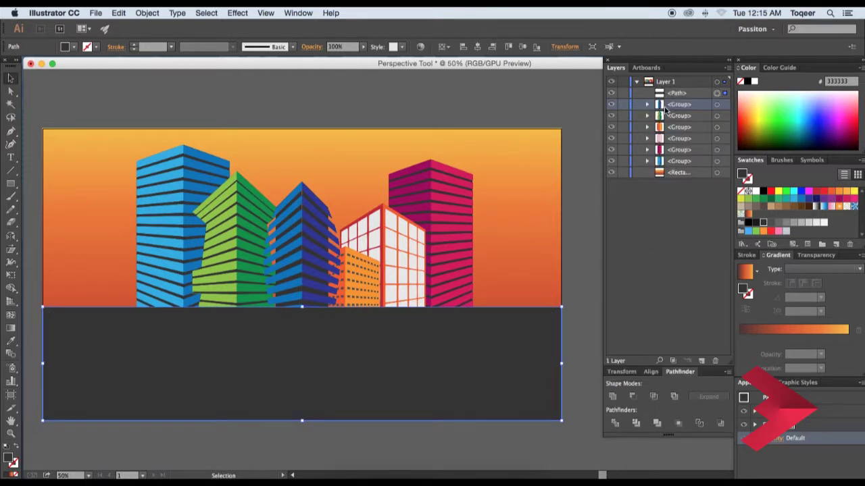
Place the ground shape's layer behind the buildings, keeping its dark grey fill
drag(675, 92, 676, 166)
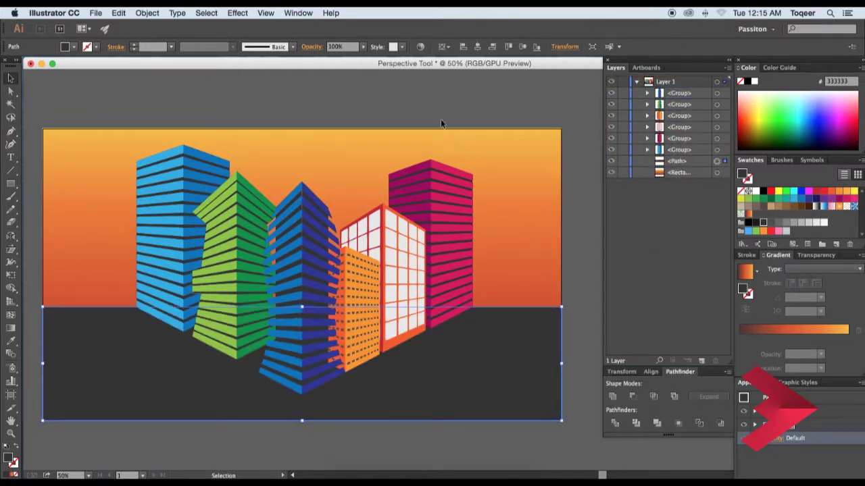
click(455, 161)
drag(455, 161, 404, 151)
click(434, 361)
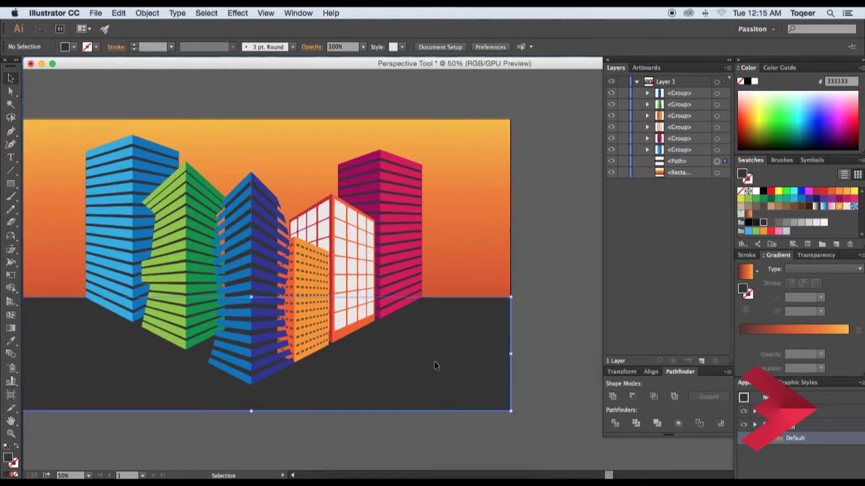
click(756, 223)
click(771, 223)
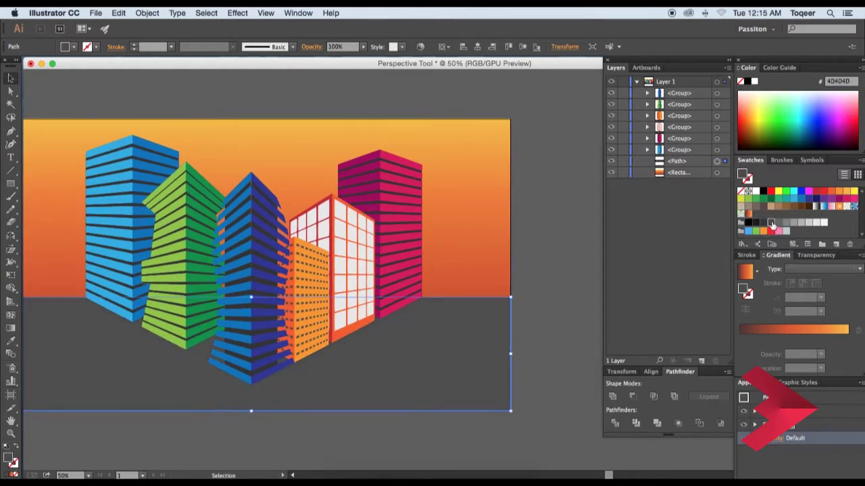
click(560, 204)
Ungroup the white building so its window faces can be recoloured separately
drag(473, 251, 510, 264)
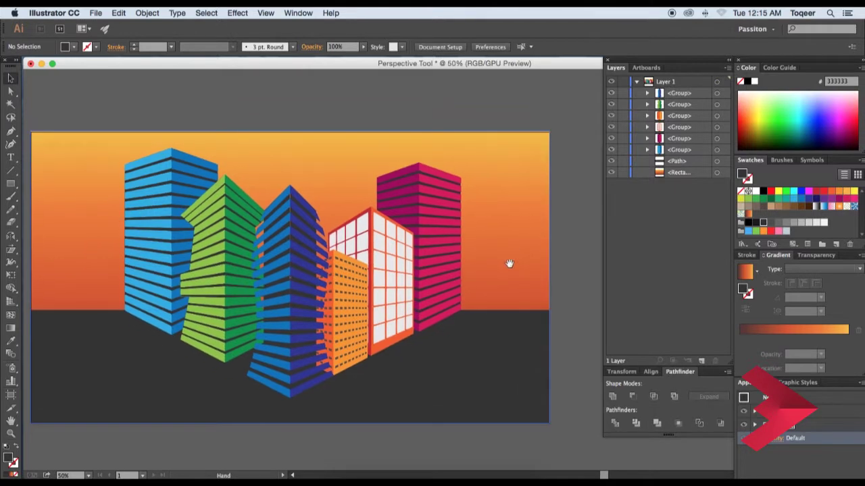
scroll(532, 271, up, 2)
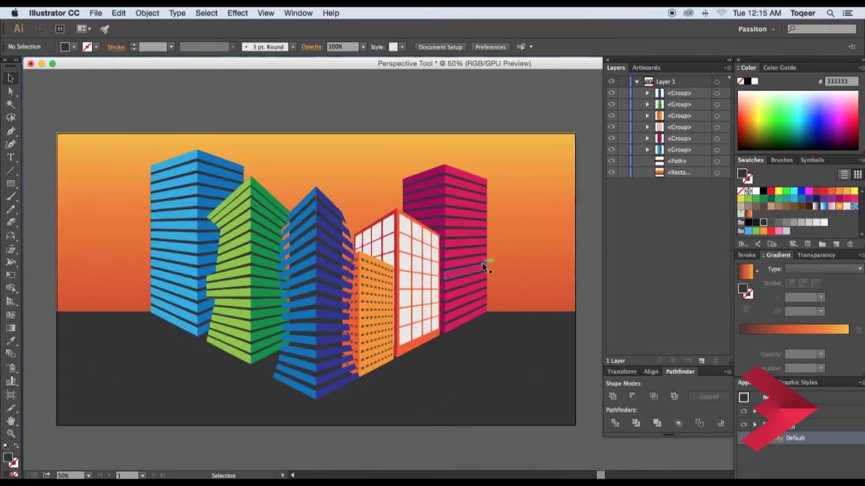
scroll(484, 278, up, 2)
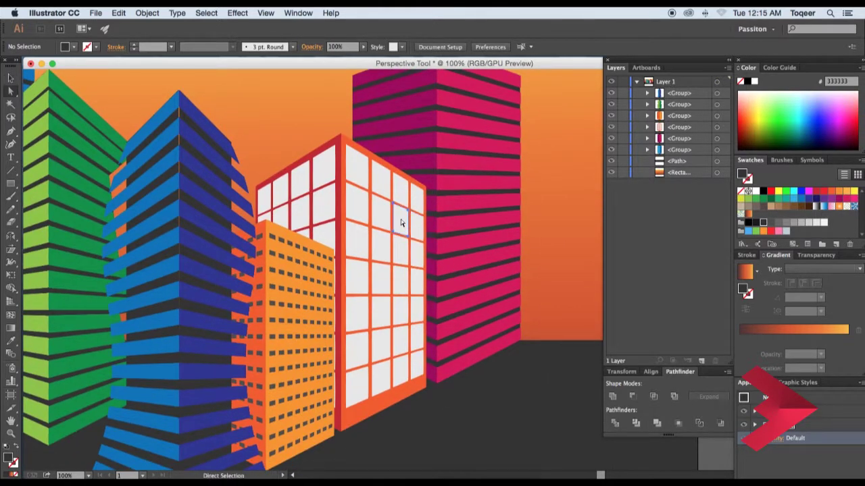
click(400, 220)
key(v)
click(381, 168)
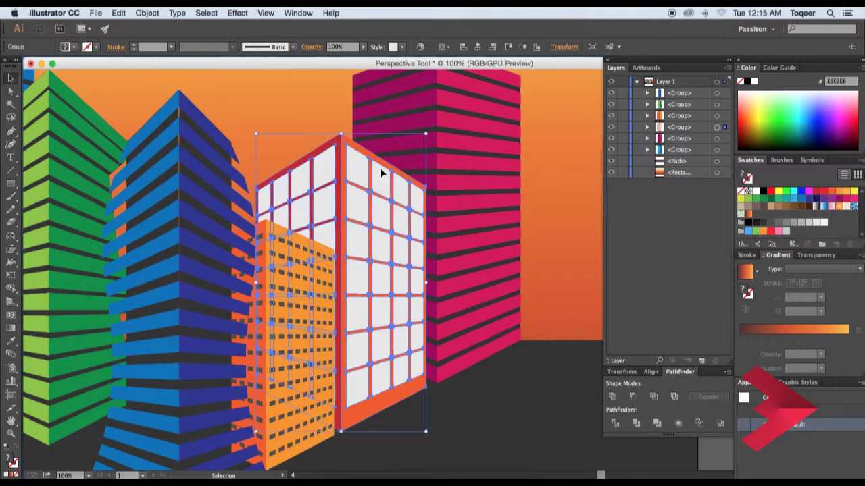
right_click(362, 173)
click(391, 233)
Fill the right window face of the white building light orange
click(358, 180)
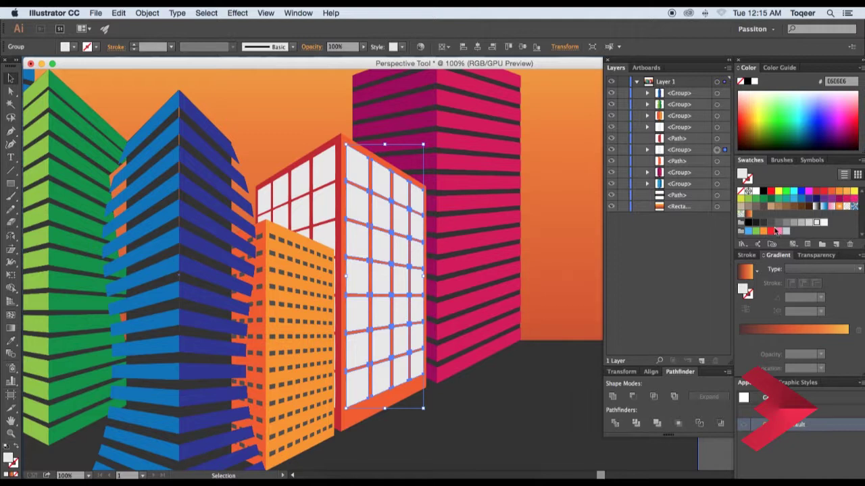
click(771, 224)
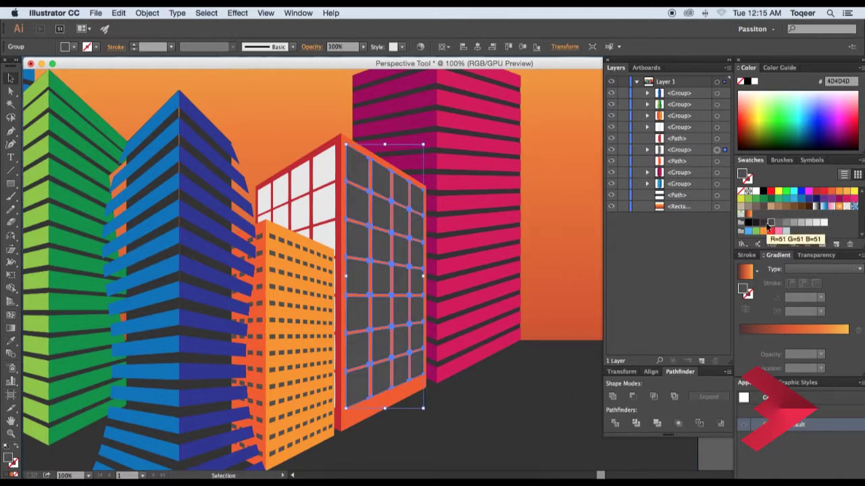
click(756, 224)
click(764, 223)
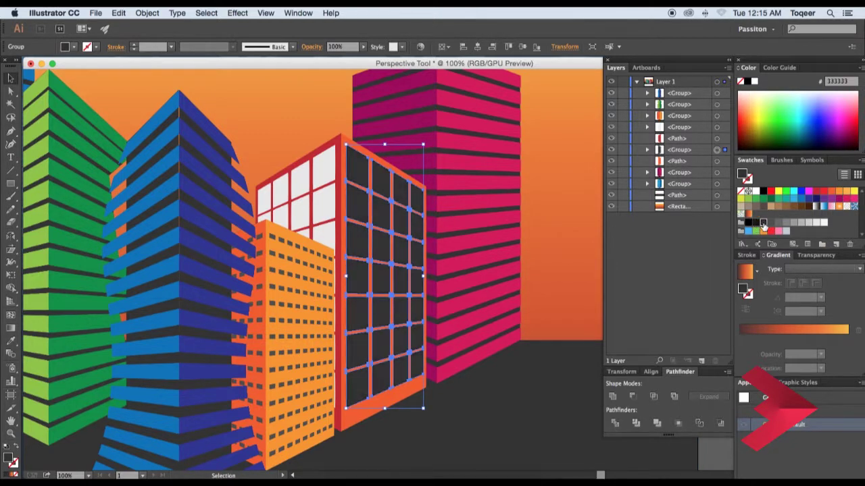
click(846, 193)
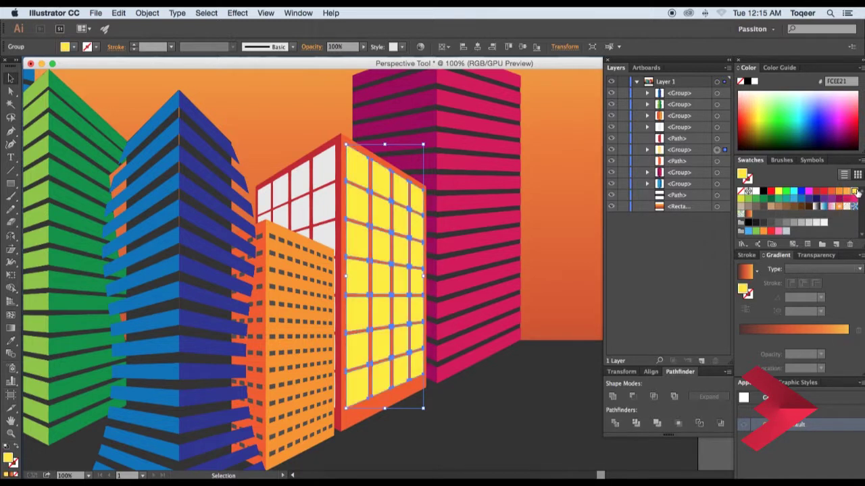
click(850, 192)
click(489, 415)
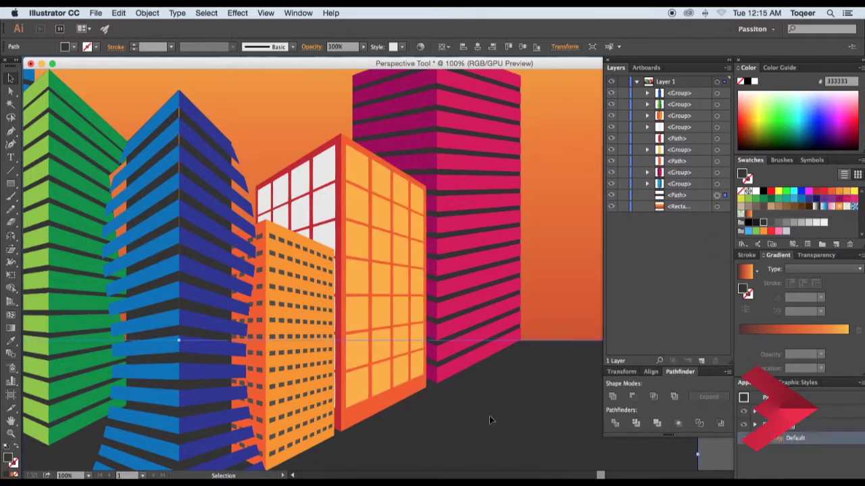
Fill the left window face orange and zoom out to the whole artboard
click(396, 273)
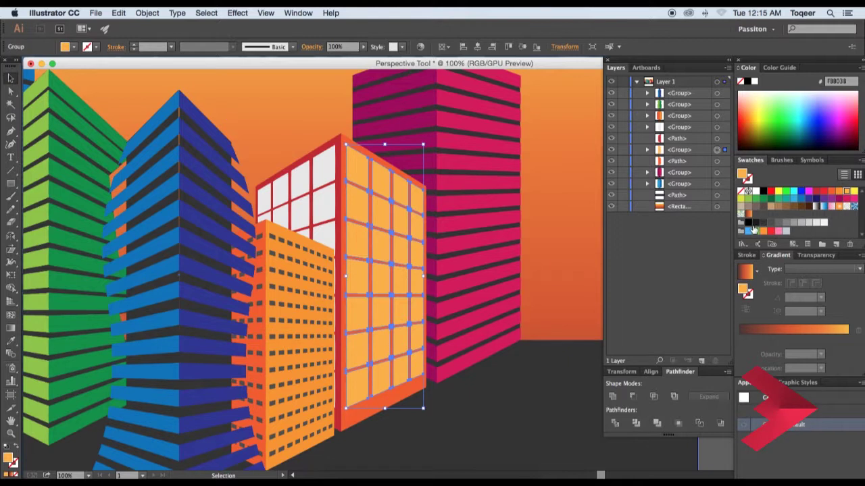
click(321, 171)
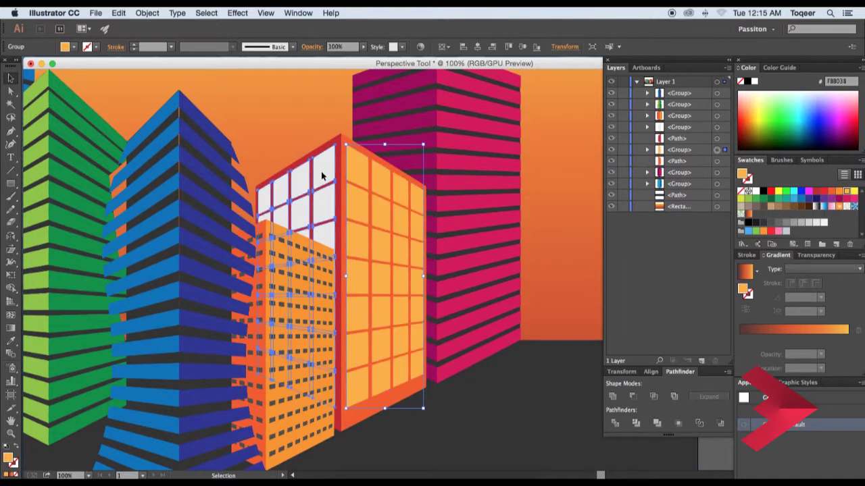
click(839, 192)
click(583, 270)
key(ctrl+minus)
key(ctrl+minus)
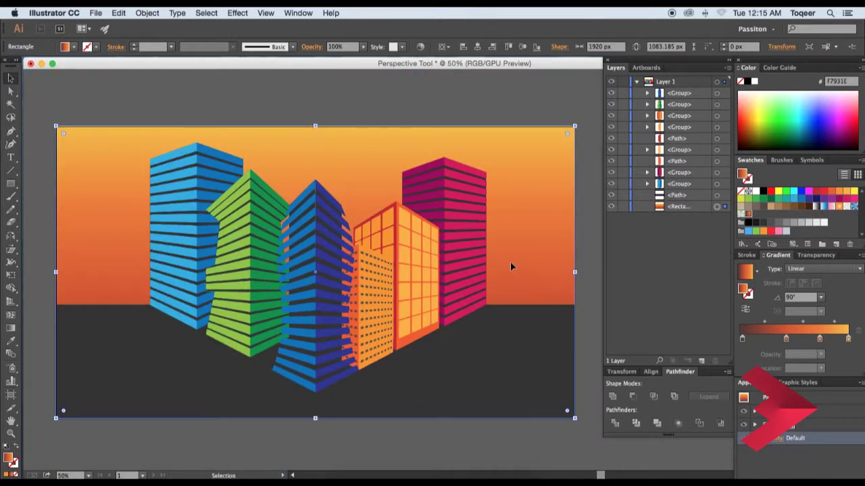
Group the light-blue, green, blue, dotted orange, orange grid and magenta buildings together
click(421, 121)
scroll(385, 141, down, 2)
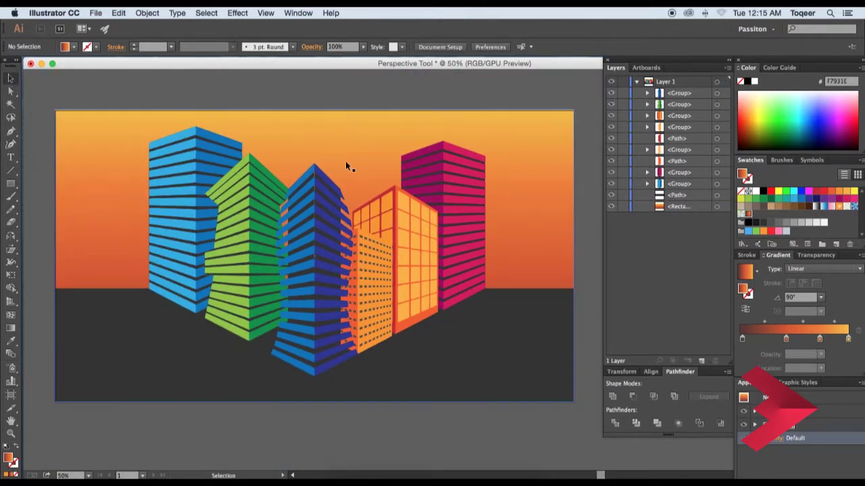
click(169, 213)
shift+click(257, 210)
shift+click(315, 216)
shift+click(371, 270)
shift+click(416, 263)
shift+click(453, 228)
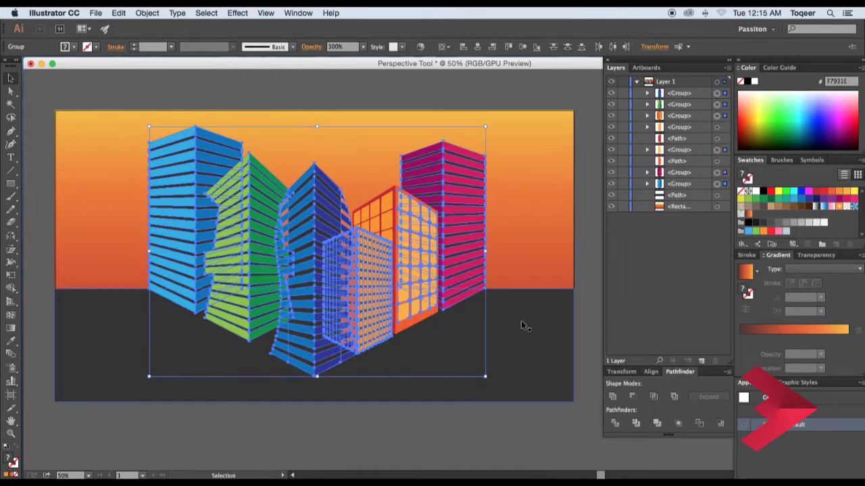
key(a)
key(super+g)
key(v)
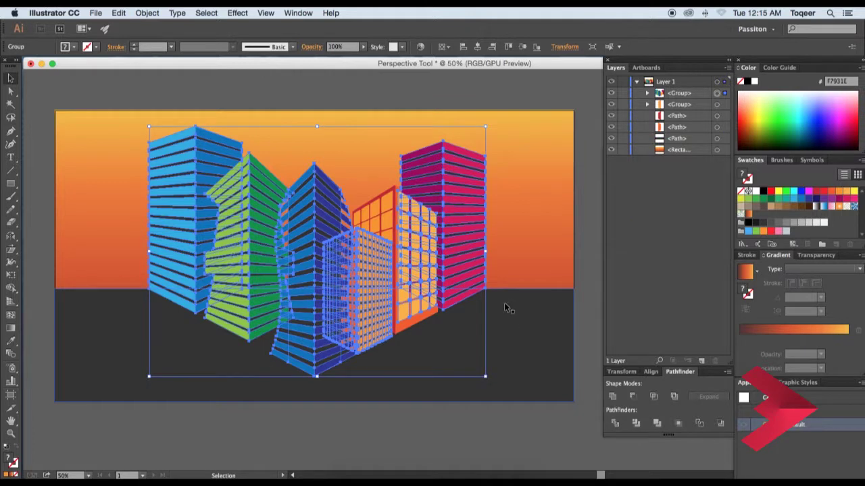
Copy and paste the building group, moving the duplicate to the lower-left foreground
click(118, 13)
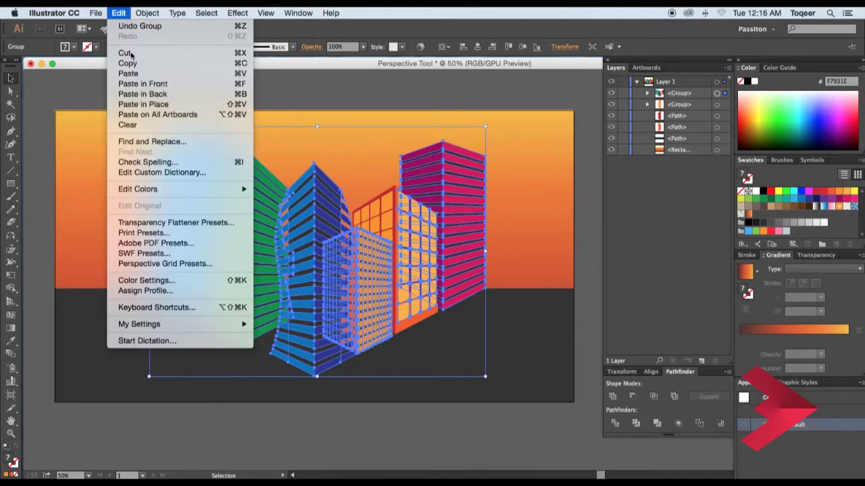
click(128, 63)
click(118, 12)
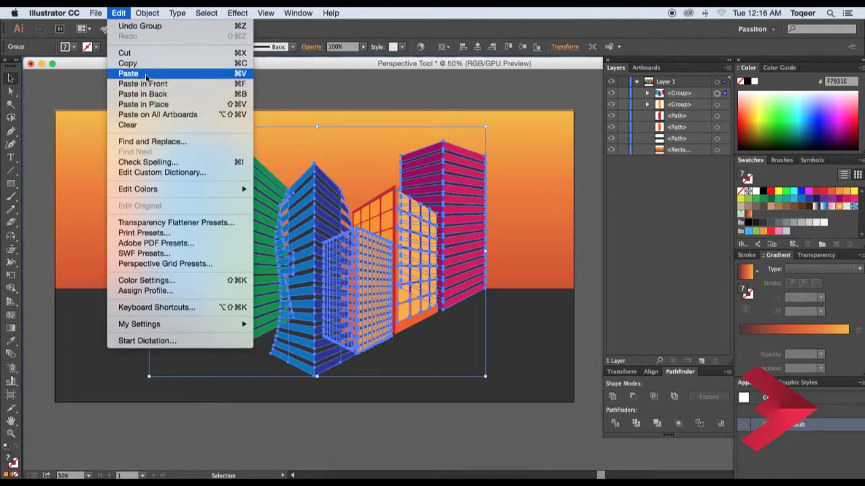
click(129, 73)
mouse_move(510, 242)
mouse_down()
mouse_move(385, 285)
mouse_move(342, 344)
mouse_up()
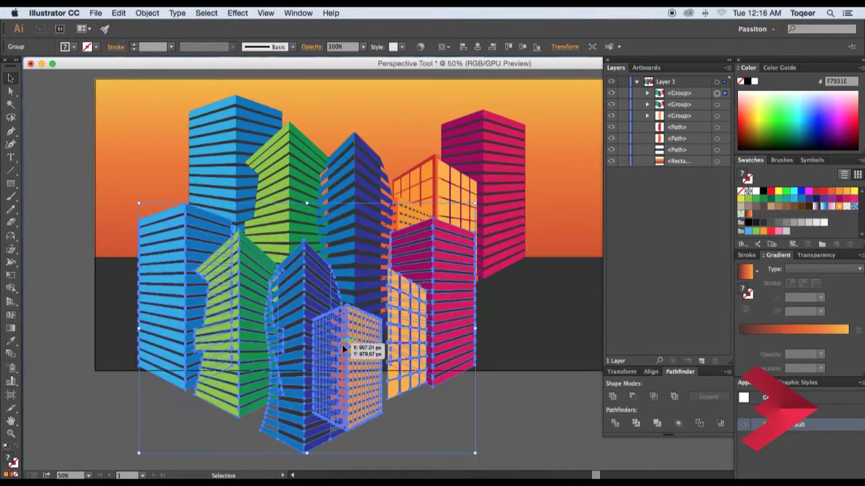
Flip the duplicate towers with the Reflect tool to mirror them
click(12, 233)
drag(12, 233, 39, 246)
double_click(11, 236)
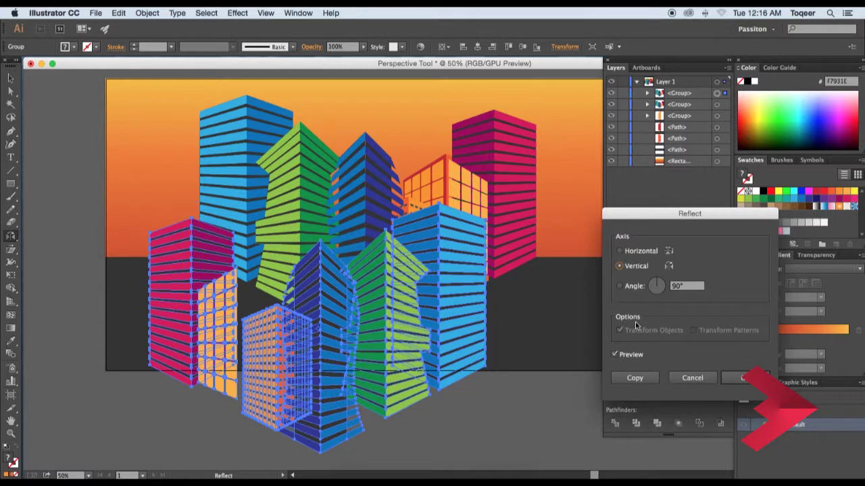
click(636, 247)
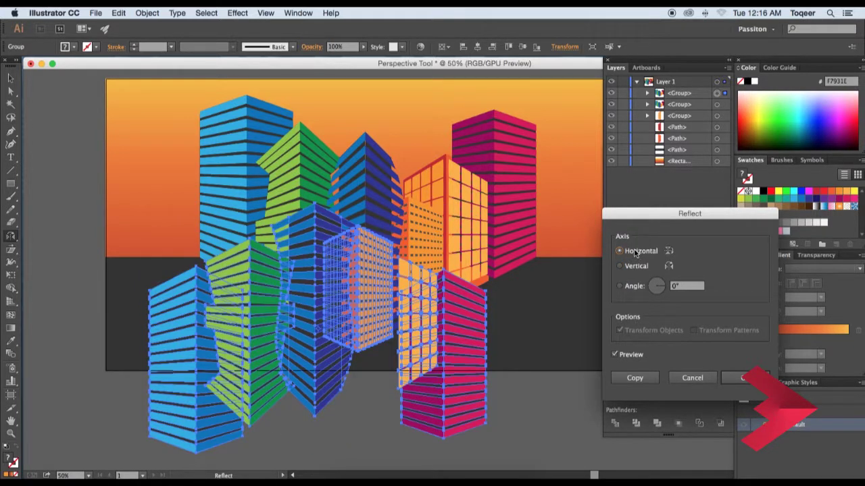
click(743, 378)
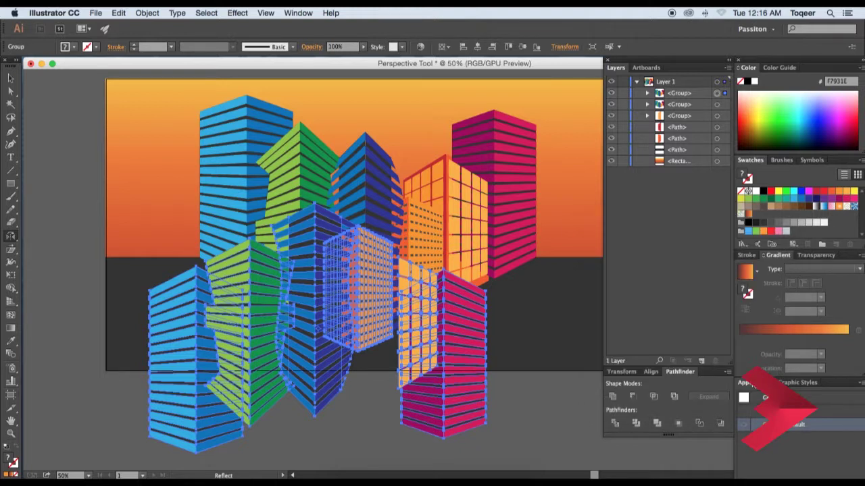
Shear the flipped towers 45° horizontally into long shadow shapes
click(12, 78)
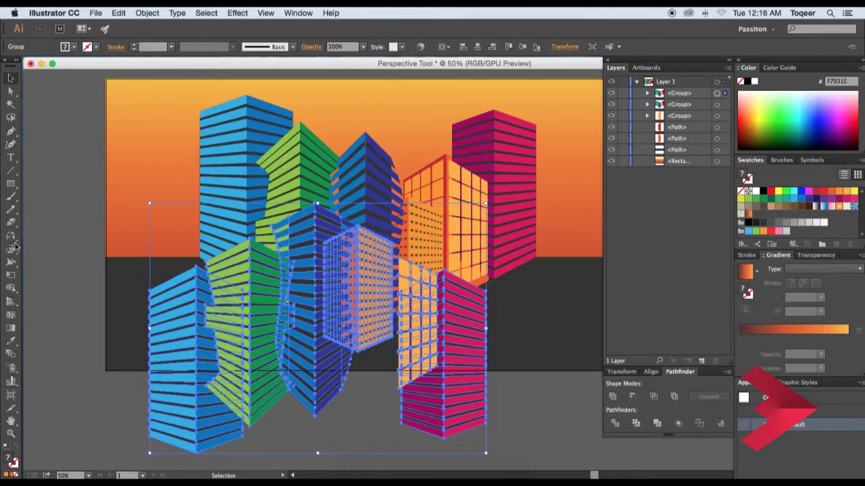
double_click(12, 248)
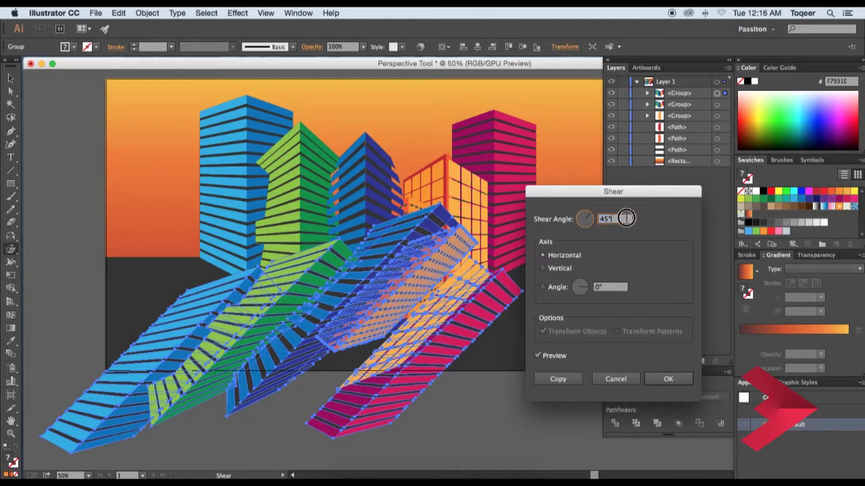
click(669, 379)
click(11, 78)
scroll(304, 270, right, 5)
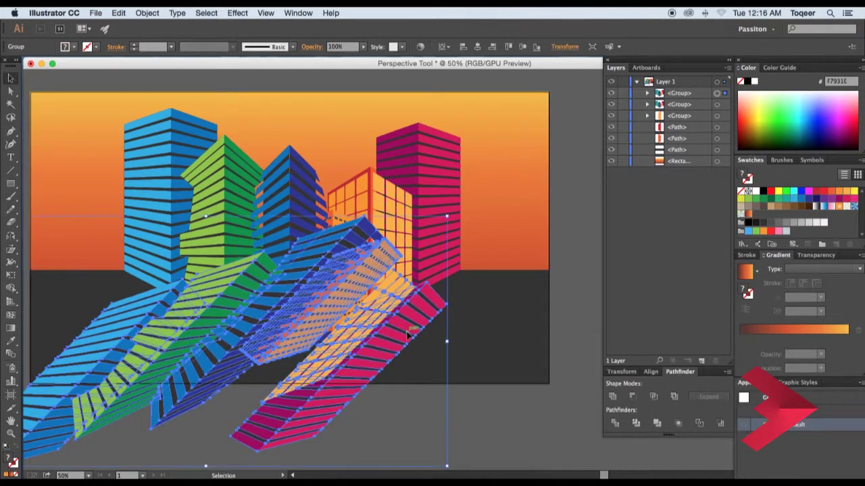
Fill the sheared shadow shapes grey, then dark grey, then solid black
click(786, 223)
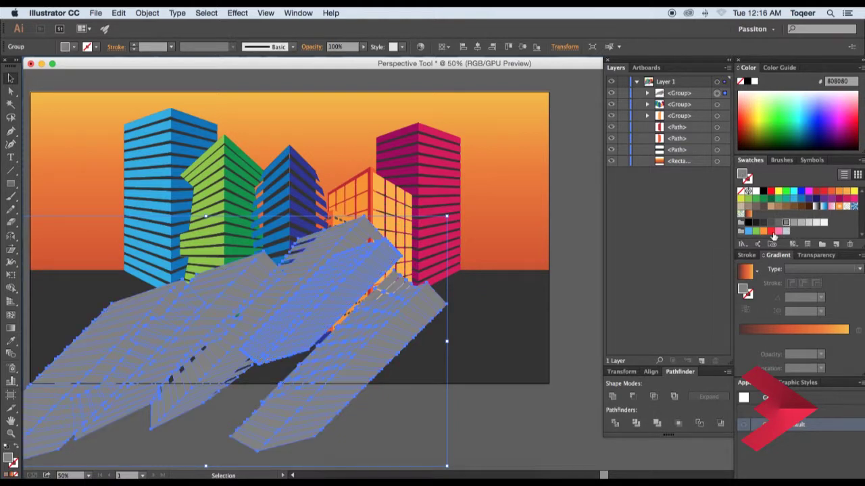
click(540, 447)
click(375, 321)
click(763, 223)
click(527, 426)
click(407, 343)
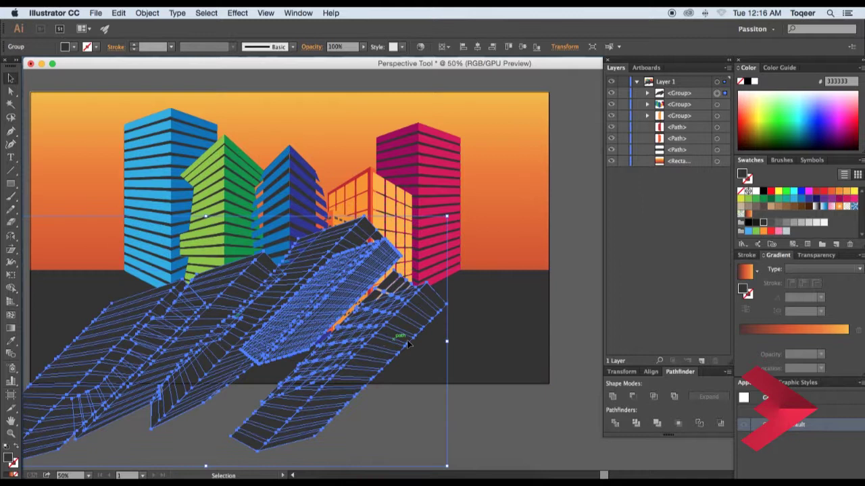
click(748, 223)
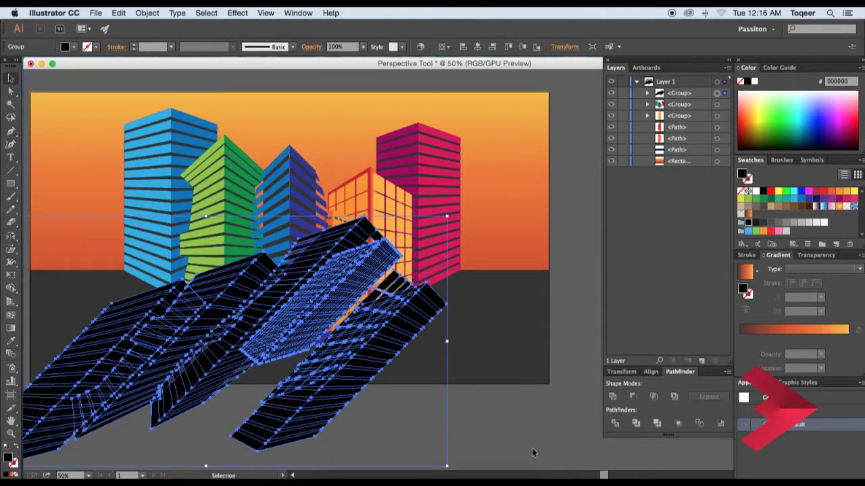
click(532, 448)
Move the shadow group below the towers in the Layers panel and slide it under their bases
drag(536, 449, 582, 446)
click(436, 357)
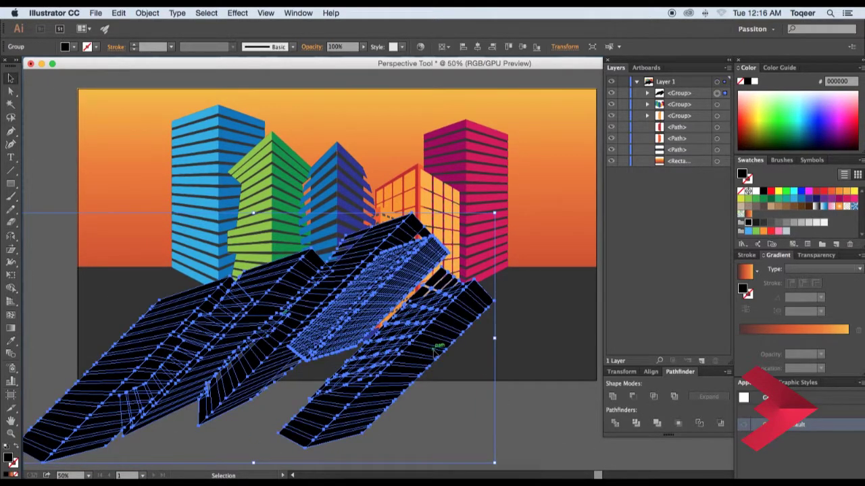
drag(659, 94, 666, 144)
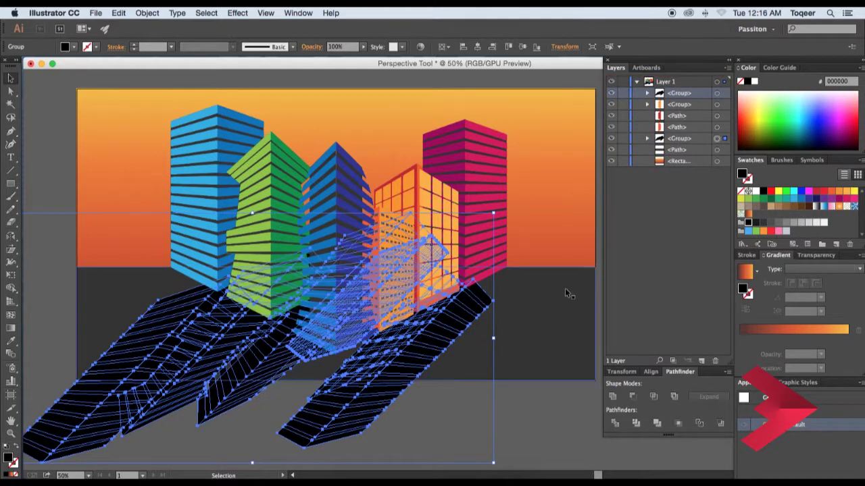
click(542, 362)
drag(440, 349, 453, 313)
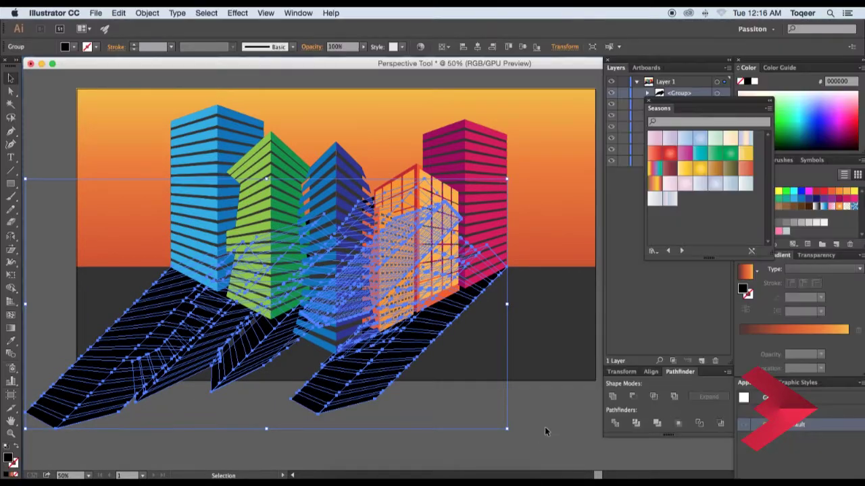
Zoom in to inspect the shadow edges at the pink tower base
click(547, 429)
scroll(545, 420, up, 1)
scroll(541, 392, up, 2)
scroll(538, 366, up, 1)
scroll(556, 358, up, 1)
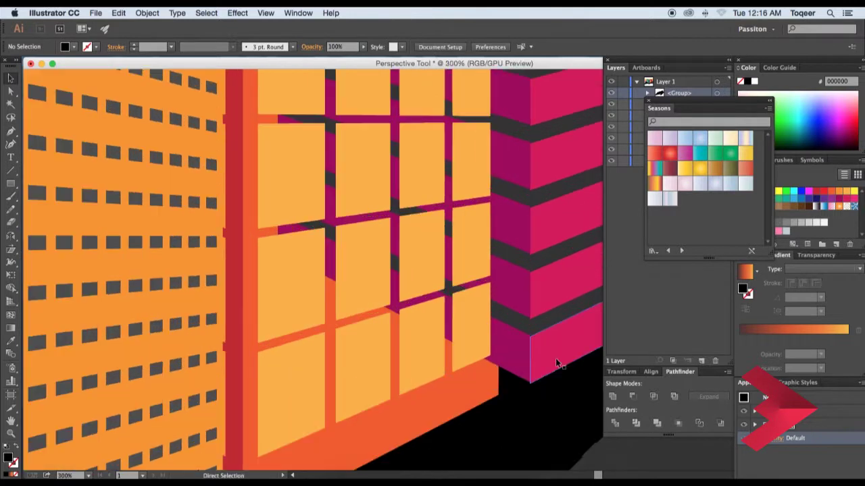
drag(555, 358, 205, 344)
click(353, 406)
drag(324, 395, 326, 396)
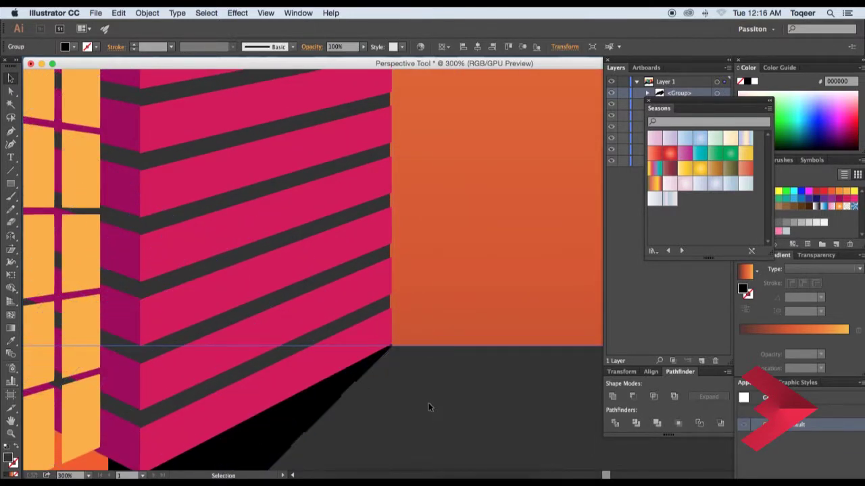
scroll(450, 408, down, 2)
scroll(452, 408, down, 3)
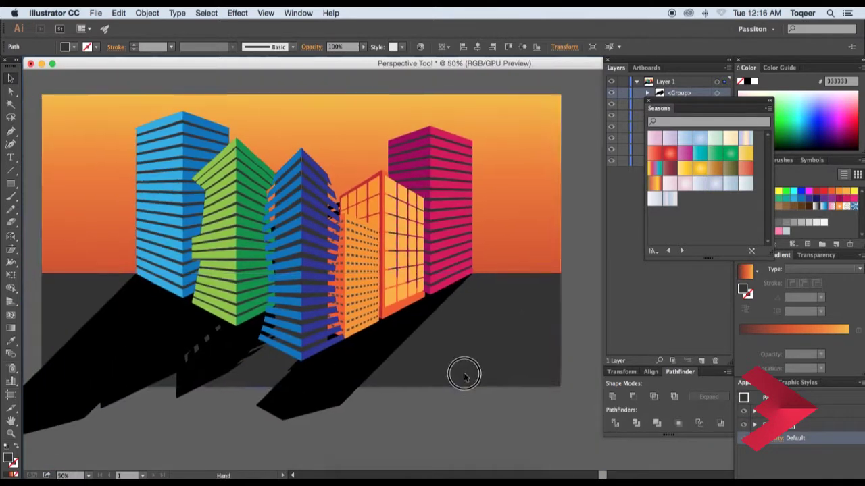
Recolour the shadow group dark grey (333333) so it blends into the ground
click(464, 376)
scroll(413, 431, left, 5)
scroll(482, 390, left, 5)
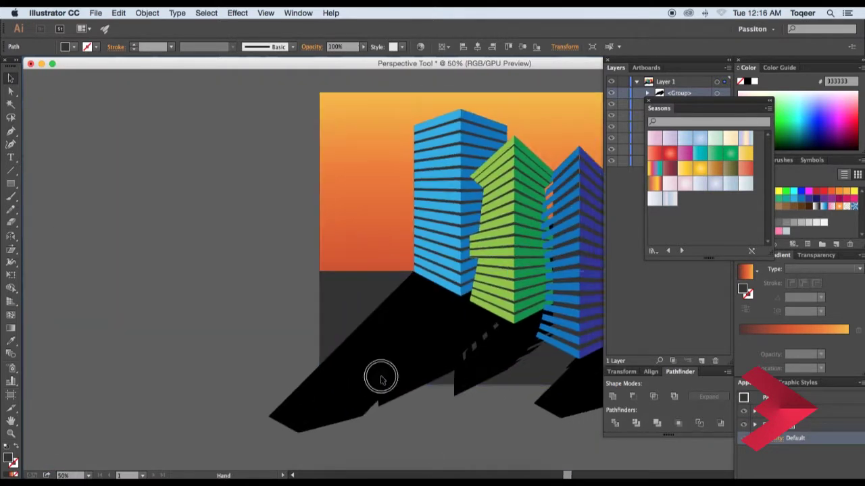
scroll(380, 373, left, 5)
click(388, 371)
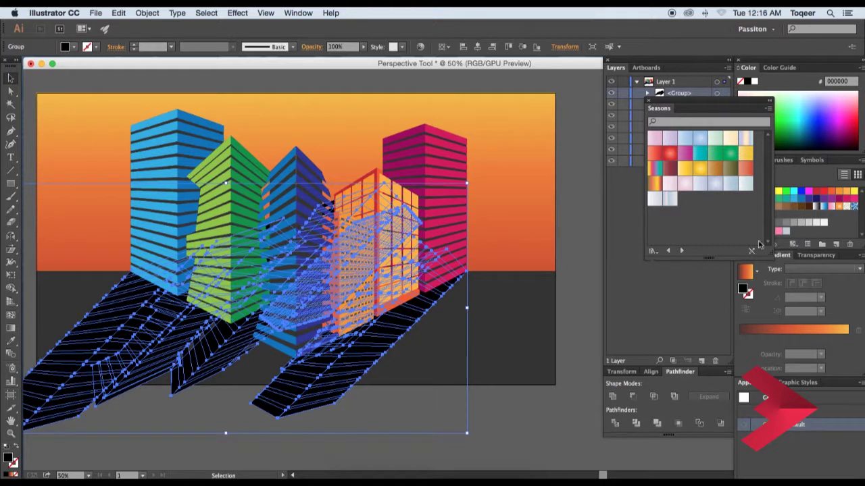
click(834, 232)
click(762, 223)
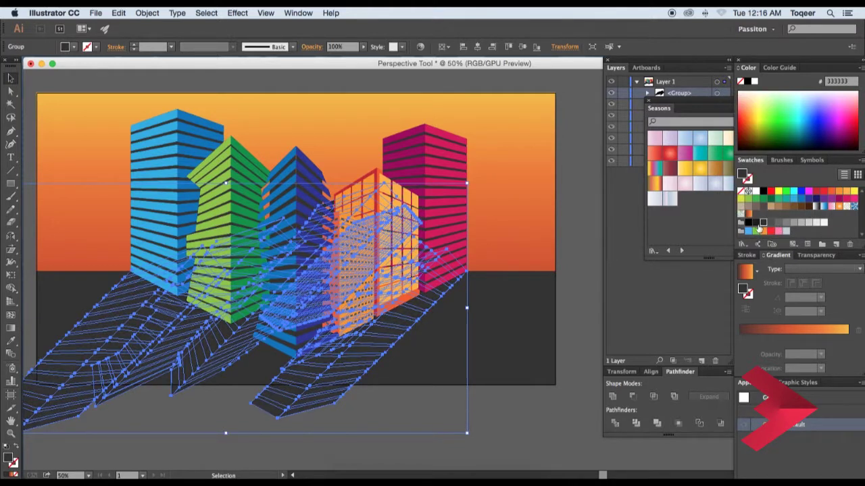
click(529, 415)
click(518, 372)
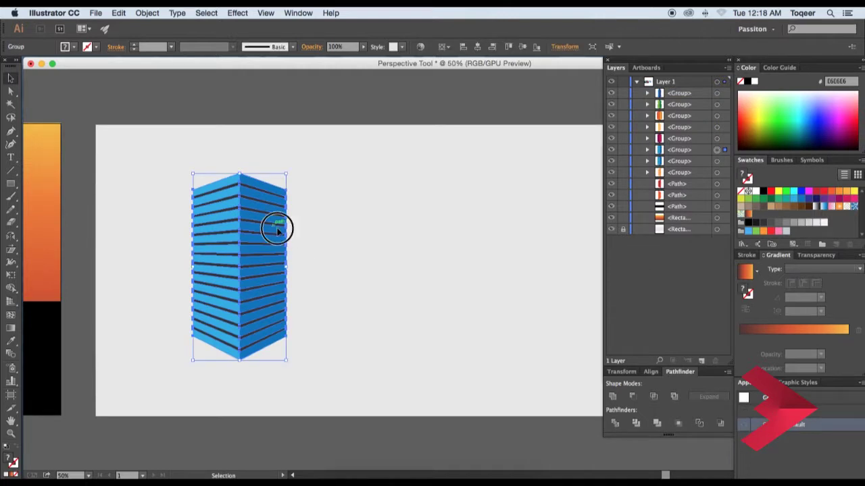
Centre and enlarge the blue tower on the artboard, then bring up the Gradients swatch library
drag(277, 230, 433, 236)
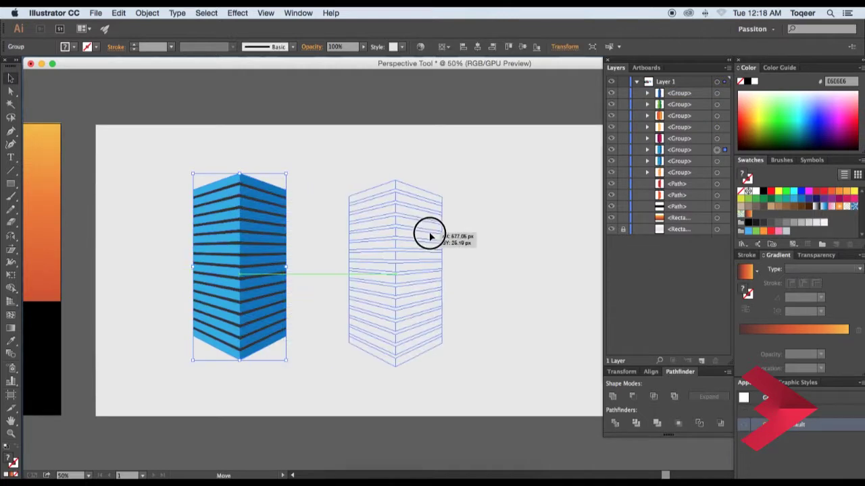
drag(408, 349, 419, 369)
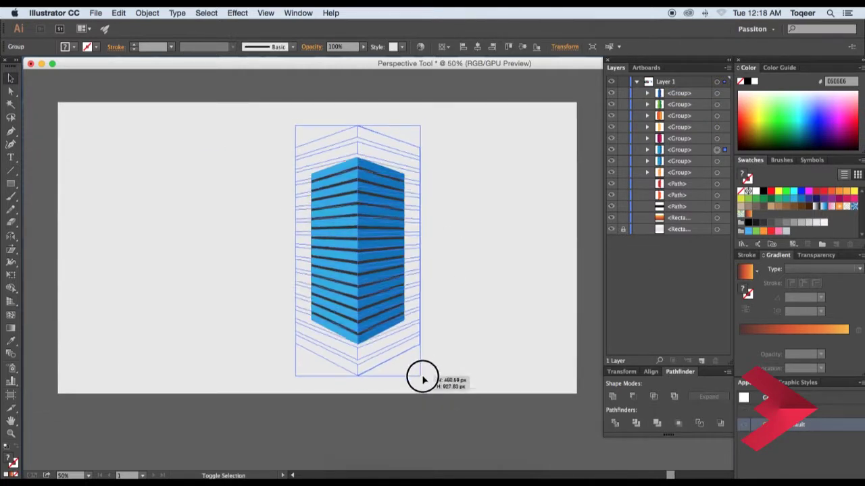
drag(408, 311, 378, 305)
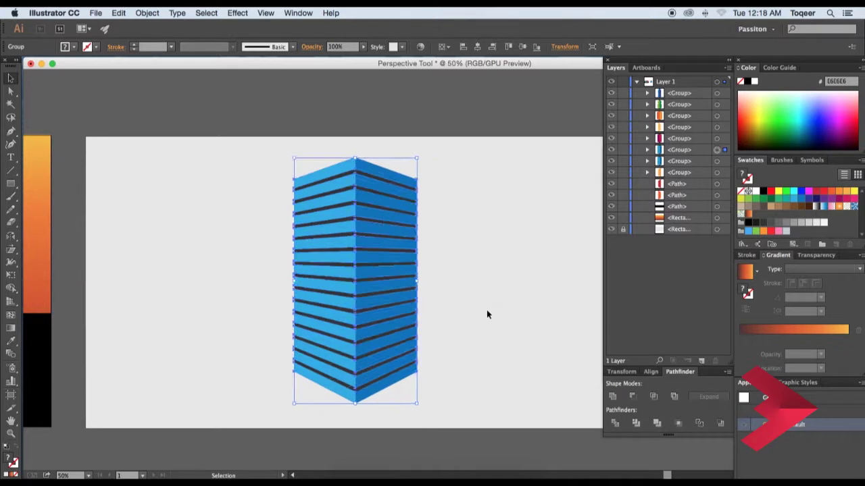
click(81, 51)
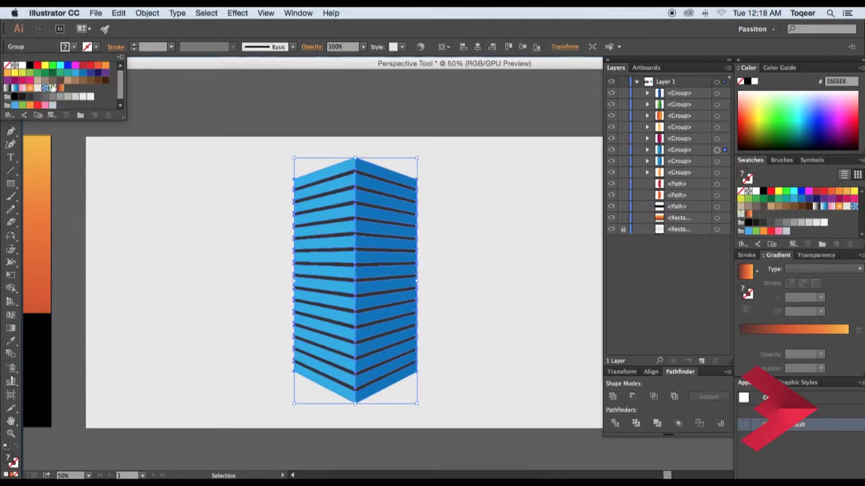
click(13, 113)
mouse_move(32, 224)
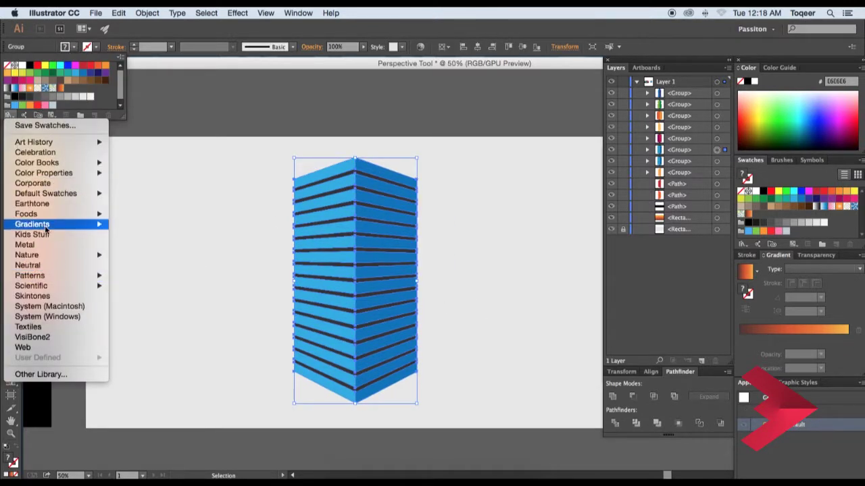
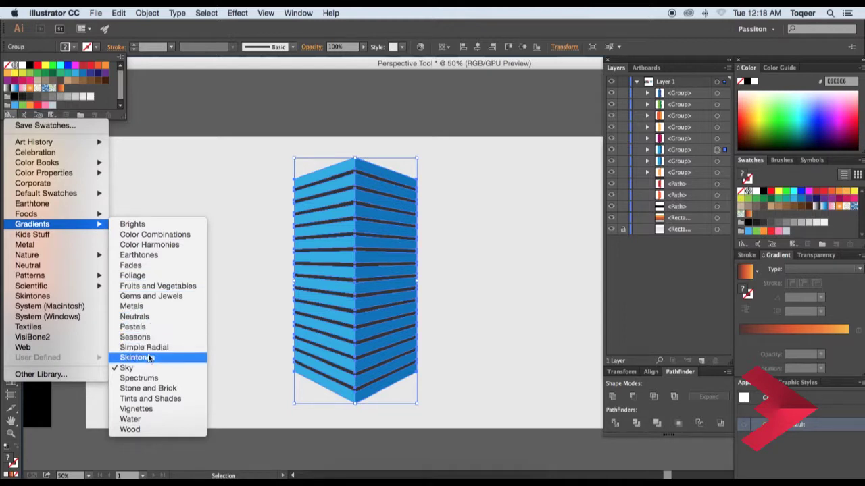
Ungroup the blue building and give its right face the white-to-teal Water gradient
right_click(390, 193)
click(473, 255)
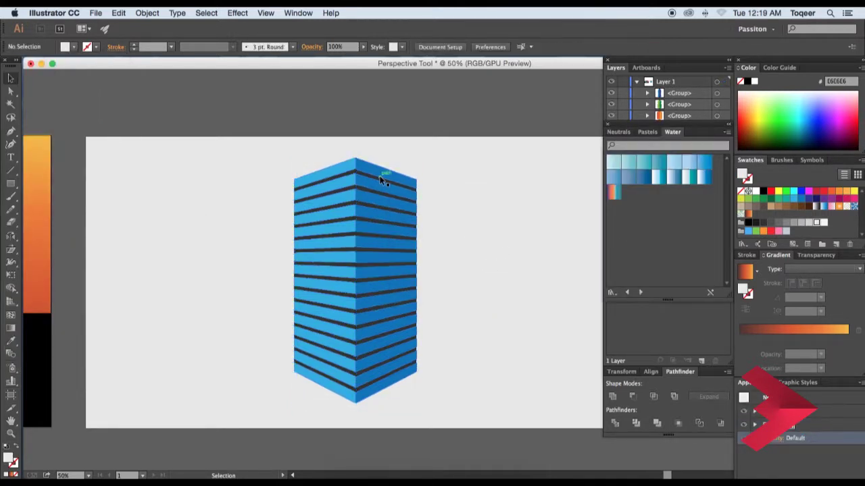
click(387, 187)
click(613, 193)
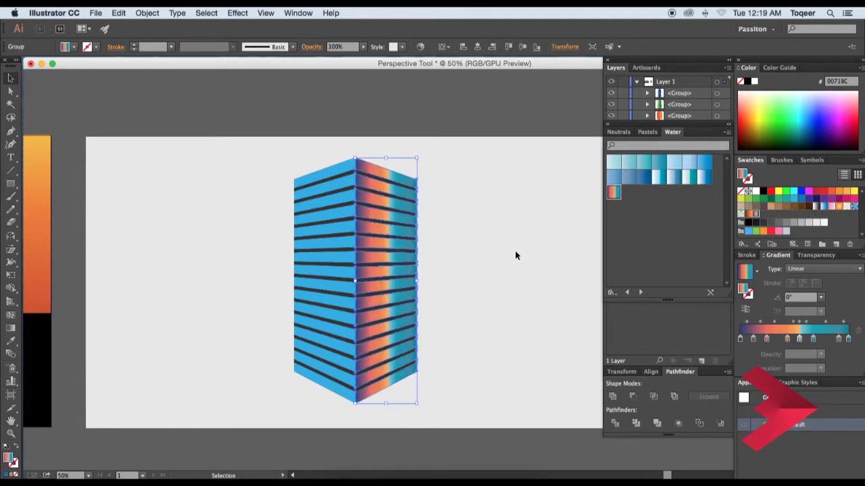
click(687, 179)
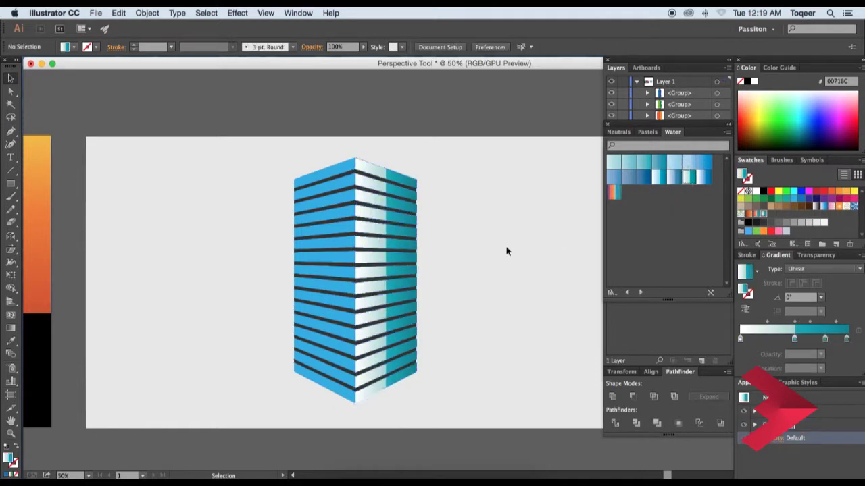
Apply the same white-to-teal gradient to the left face and zoom in on the building
click(345, 200)
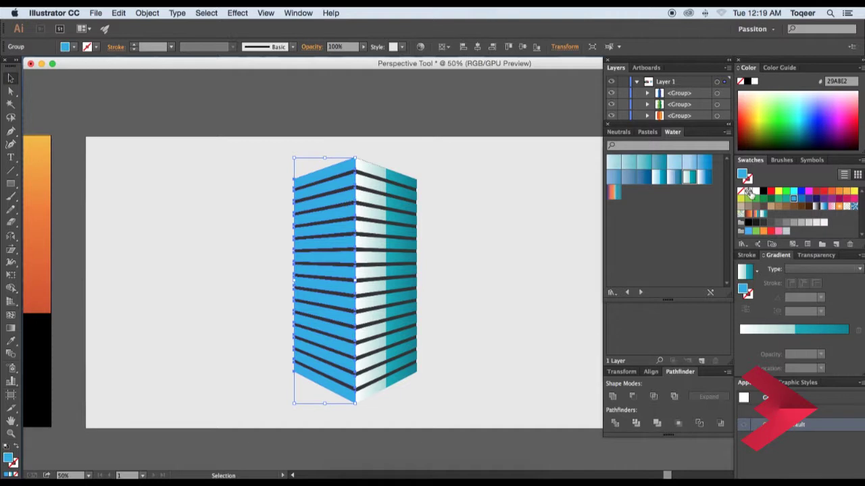
click(692, 182)
click(559, 233)
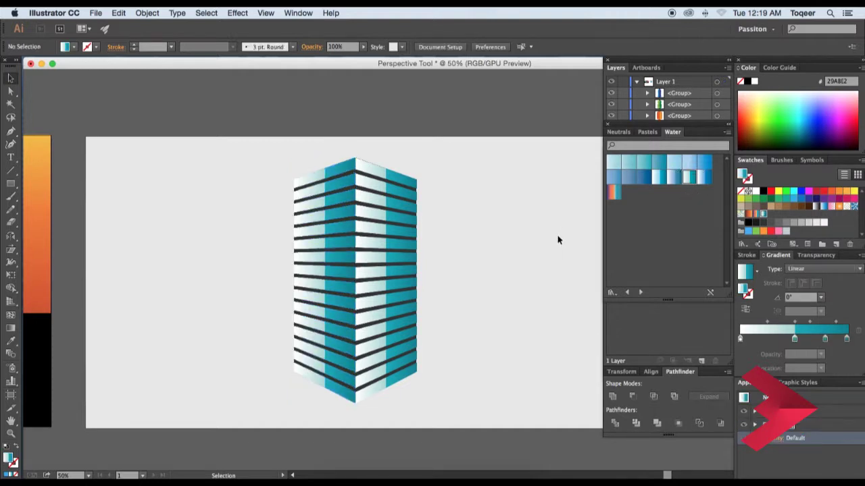
click(388, 210)
click(433, 214)
key(super+equal)
Fill the stripes with the orange linear gradient at a 90° angle
click(329, 144)
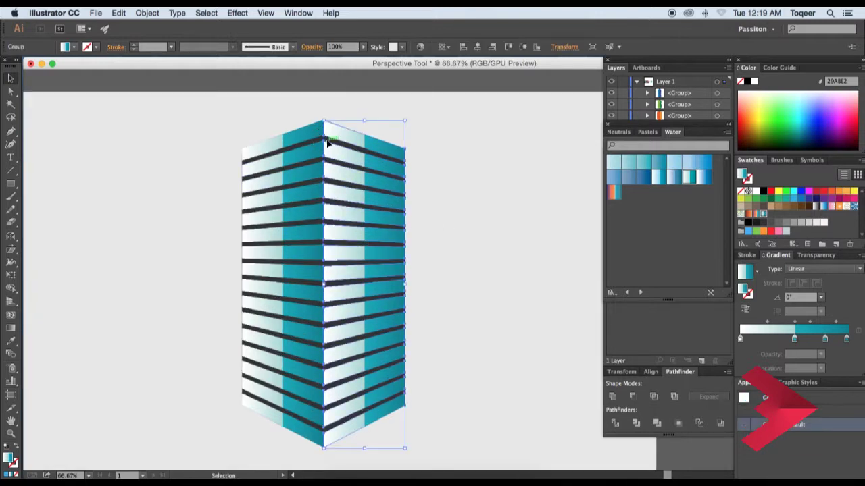
click(312, 141)
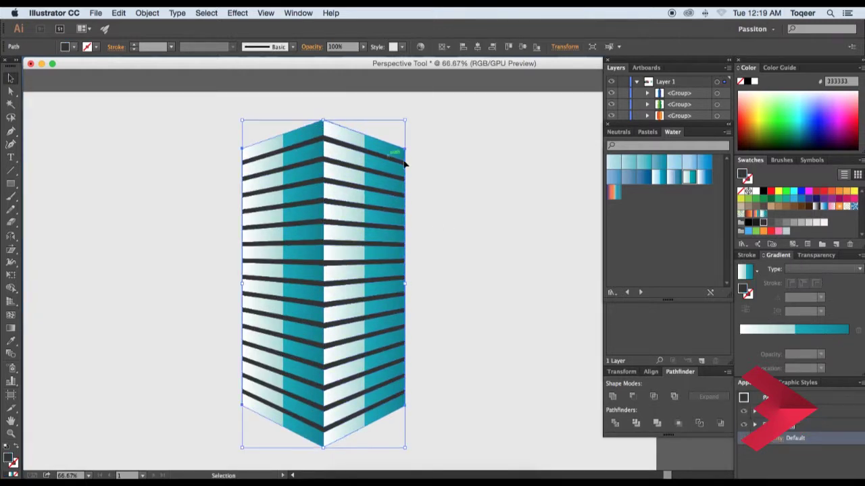
click(613, 194)
click(677, 180)
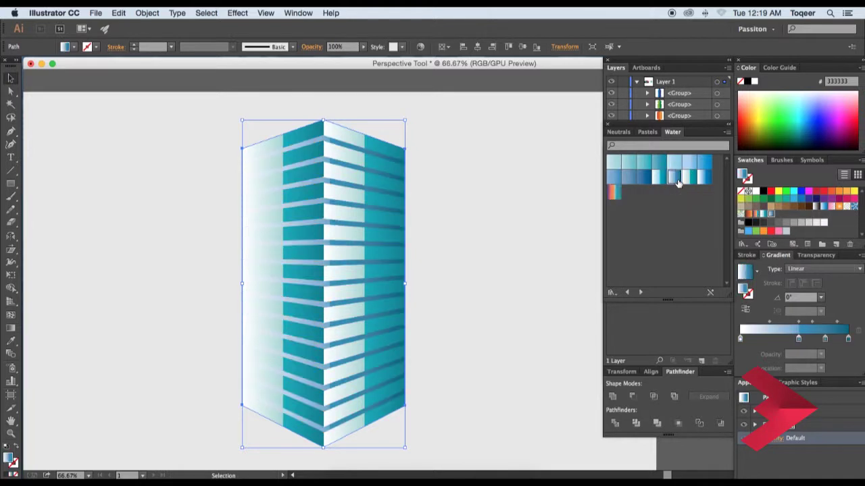
click(613, 193)
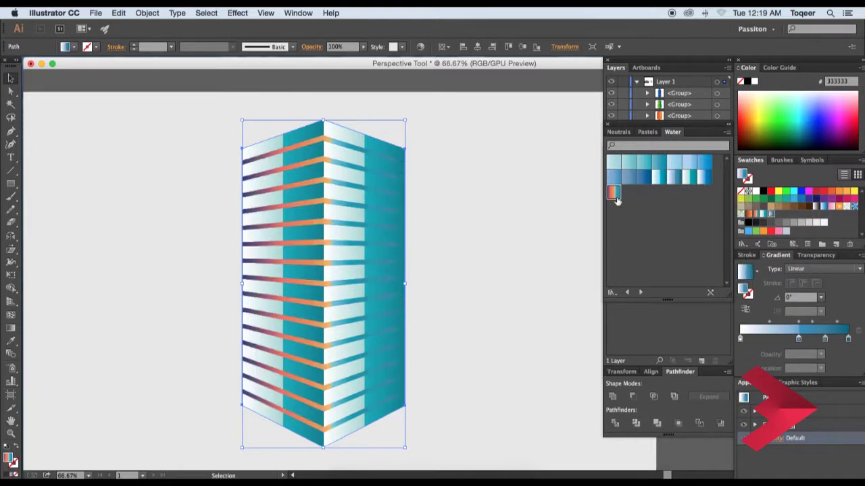
click(831, 270)
click(825, 279)
click(819, 282)
click(821, 298)
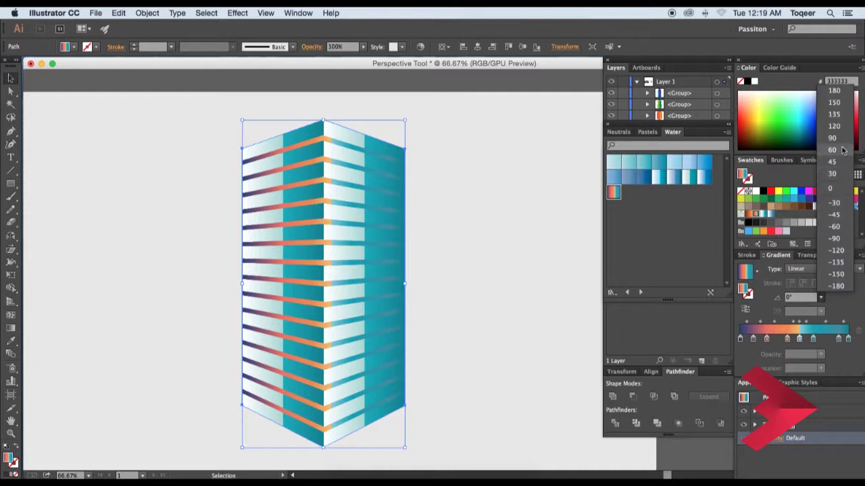
click(832, 138)
click(514, 282)
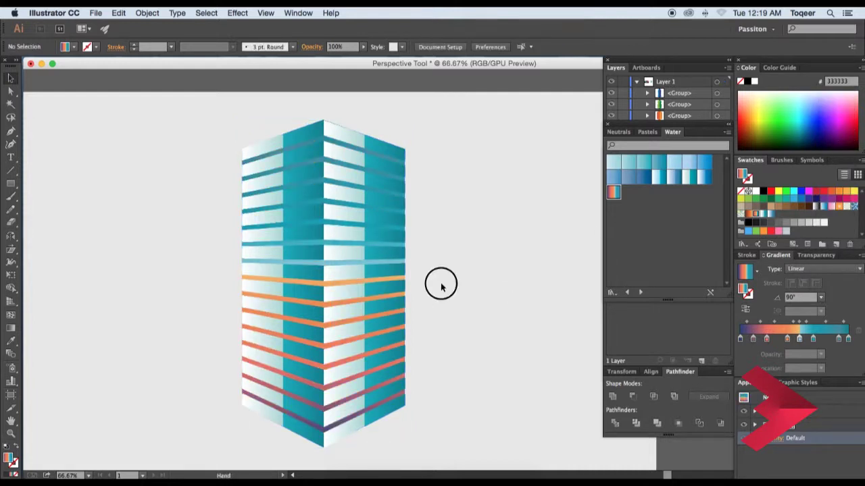
Fill both building faces with the orange-blue gradient swatch
click(376, 190)
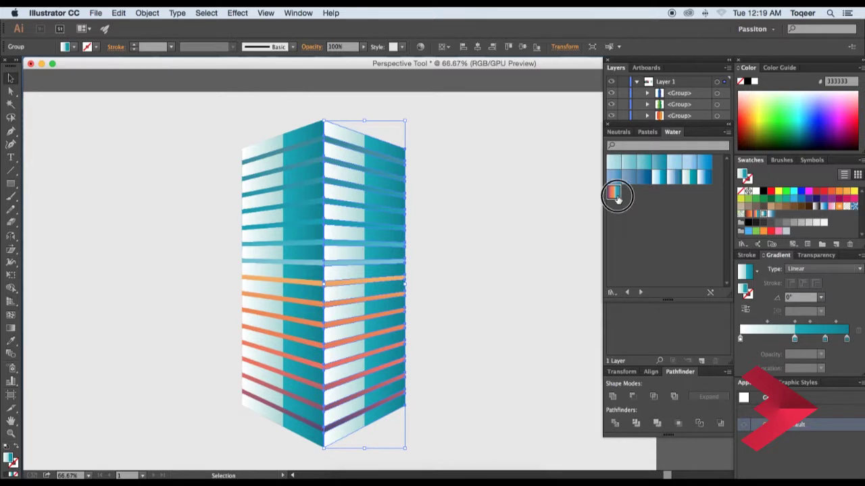
click(613, 194)
click(517, 238)
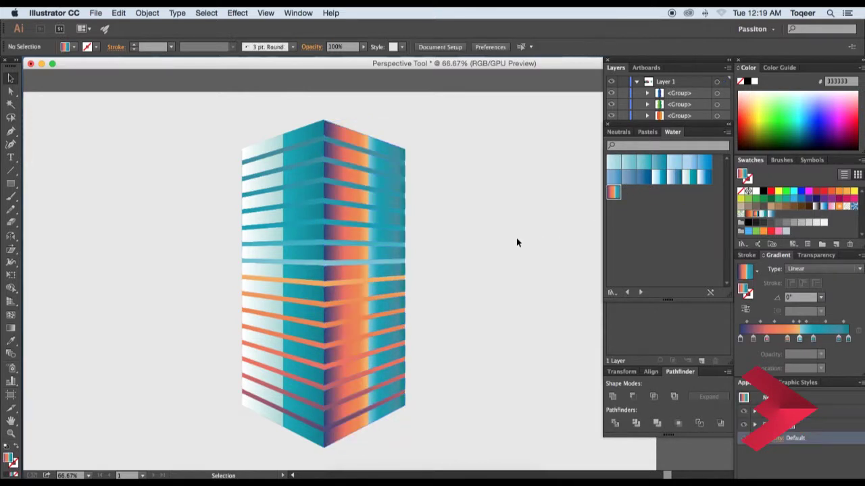
click(327, 187)
click(614, 194)
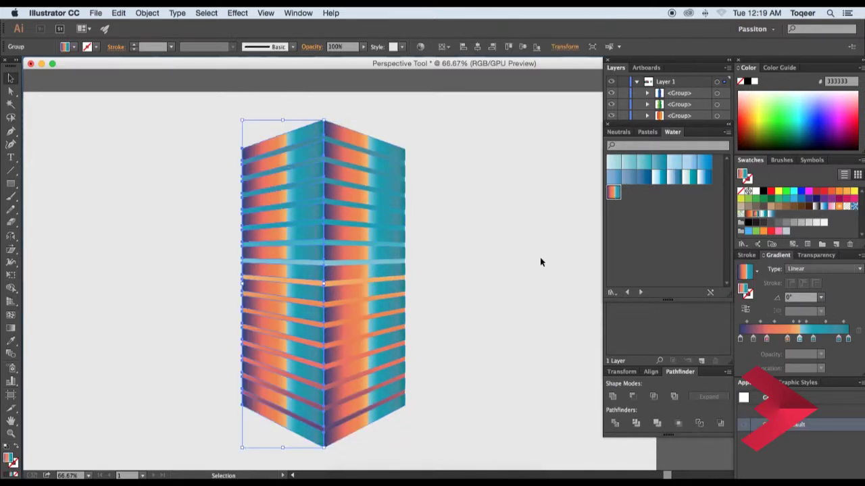
click(540, 258)
Reverse the gradient on the left face so the two faces mirror each other
click(310, 179)
click(746, 311)
click(477, 323)
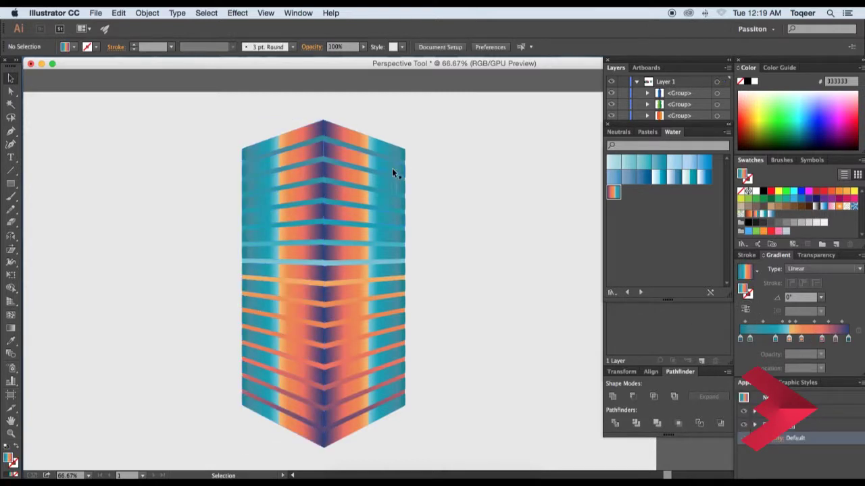
click(393, 173)
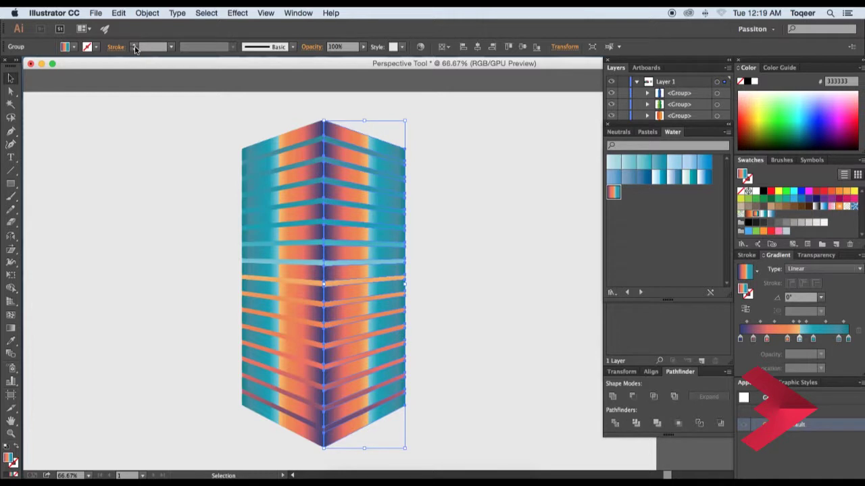
Give all the building's parts a dark 1 pt stroke
drag(175, 119, 431, 439)
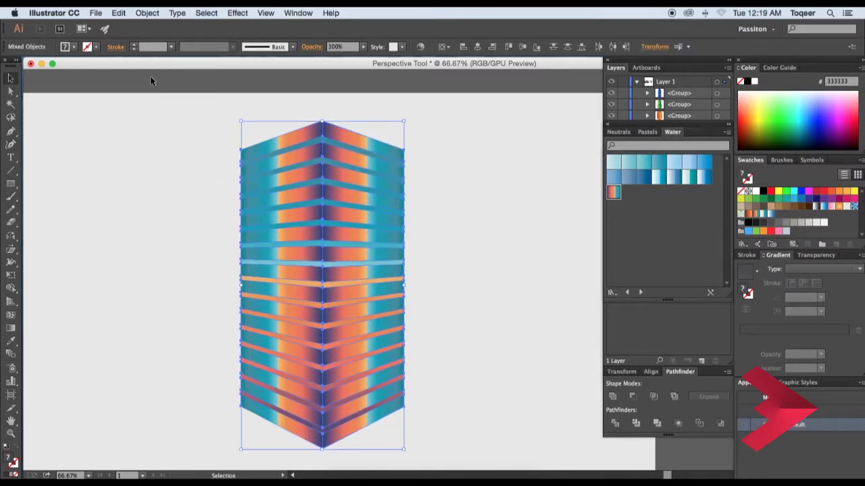
click(134, 44)
click(204, 220)
Zoom out, recentre the artboard and select the whole building to group it
drag(188, 151, 433, 365)
click(466, 347)
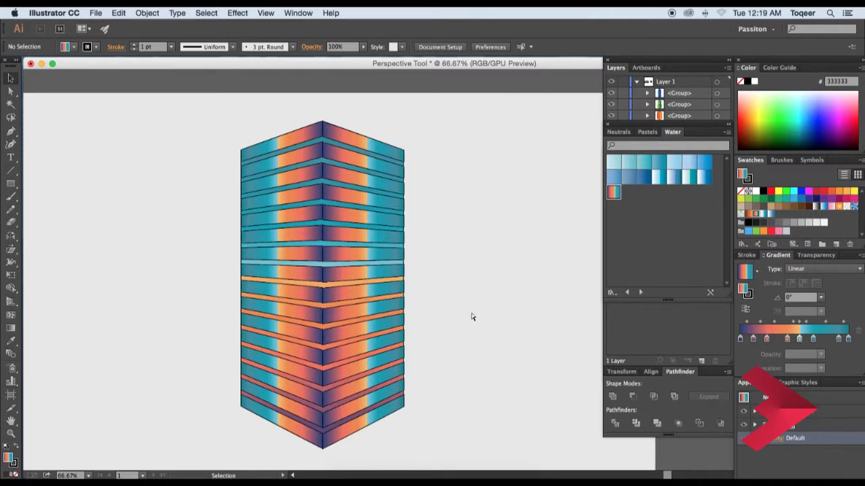
scroll(472, 317, down, 1)
mouse_move(471, 317)
mouse_down()
mouse_move(448, 301)
mouse_move(446, 278)
mouse_up()
drag(231, 123, 438, 409)
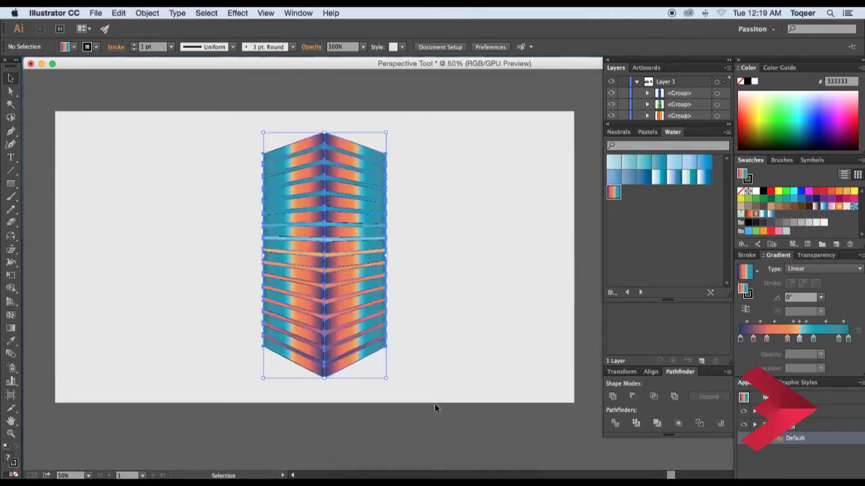
right_click(329, 212)
Group the building and place a copy to the right of the original
click(347, 261)
drag(342, 215, 487, 212)
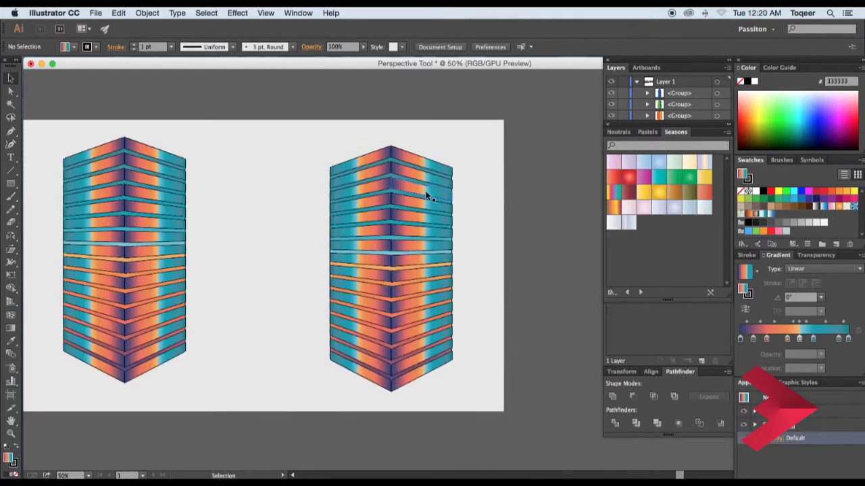
right_click(417, 195)
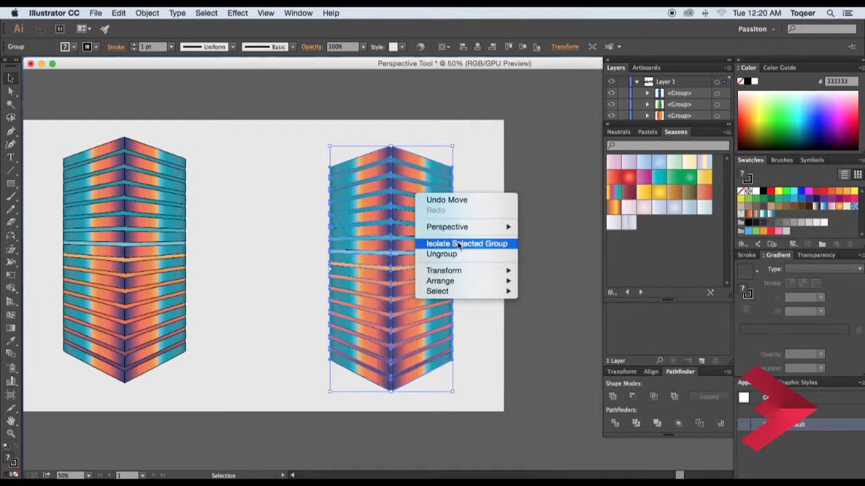
click(457, 252)
click(545, 241)
Fill both faces of the copy with the rainbow Seasons gradient
click(448, 184)
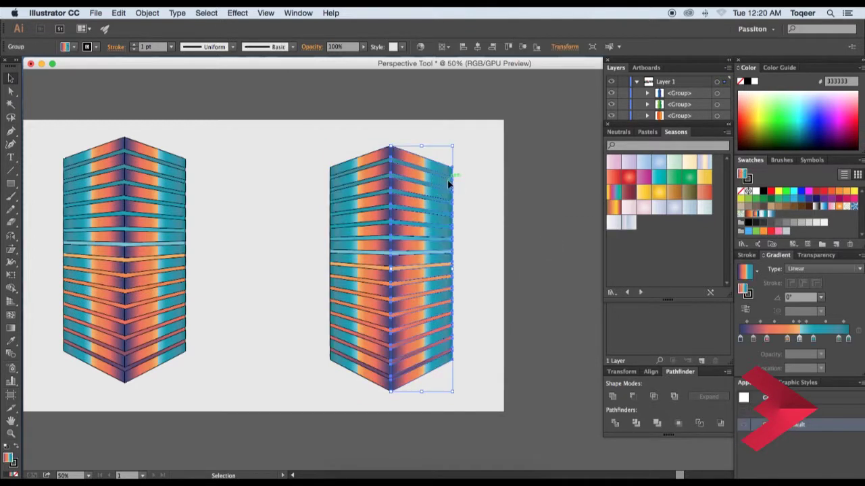
click(609, 196)
click(547, 243)
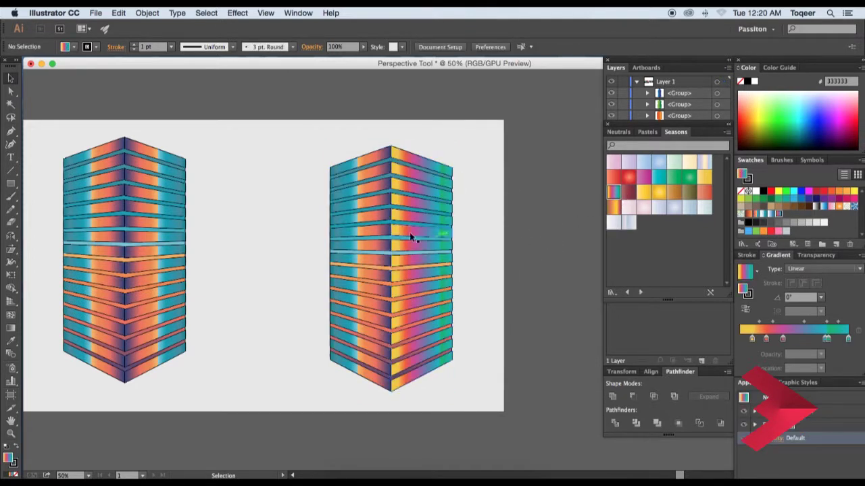
click(378, 217)
click(612, 194)
click(519, 252)
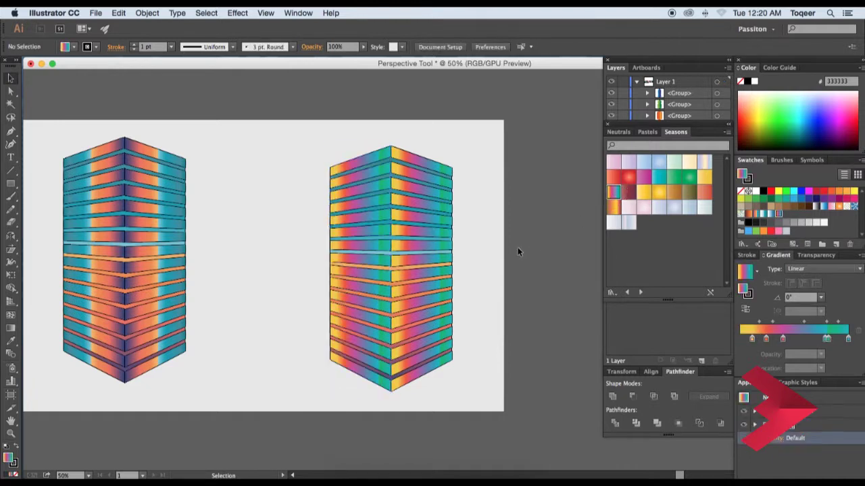
Reverse the gradient direction on both faces of the copy
click(379, 208)
click(752, 306)
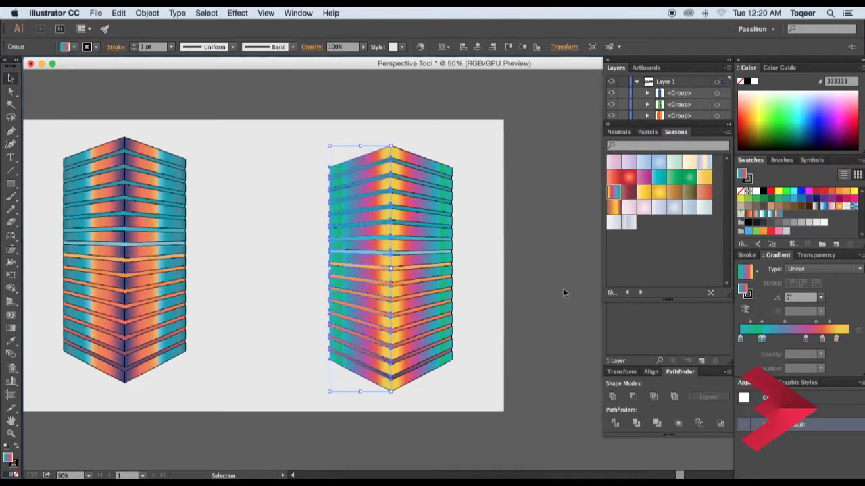
click(545, 292)
click(436, 215)
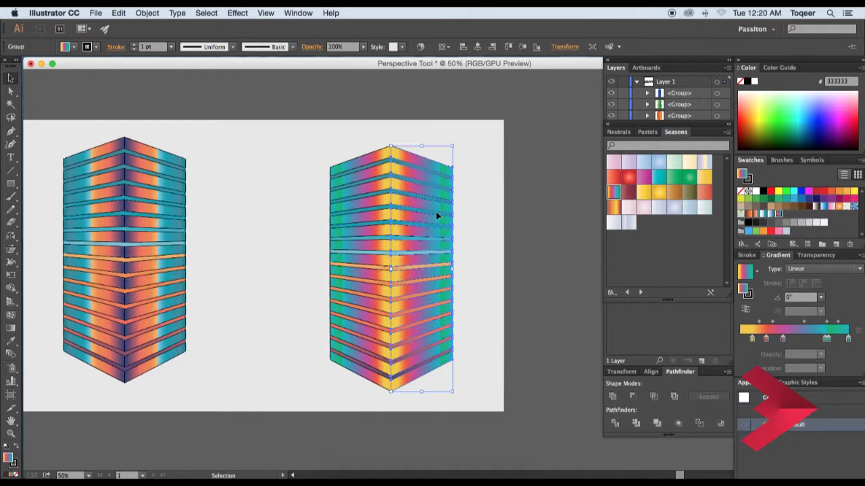
click(752, 313)
click(525, 306)
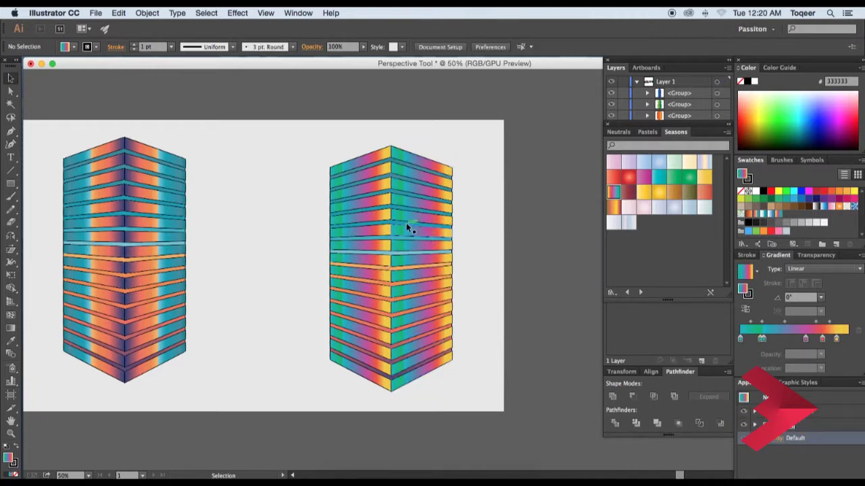
Fill the copy's stripes solid dark grey, then zoom out to see both buildings
key(ctrl+plus)
key(ctrl+plus)
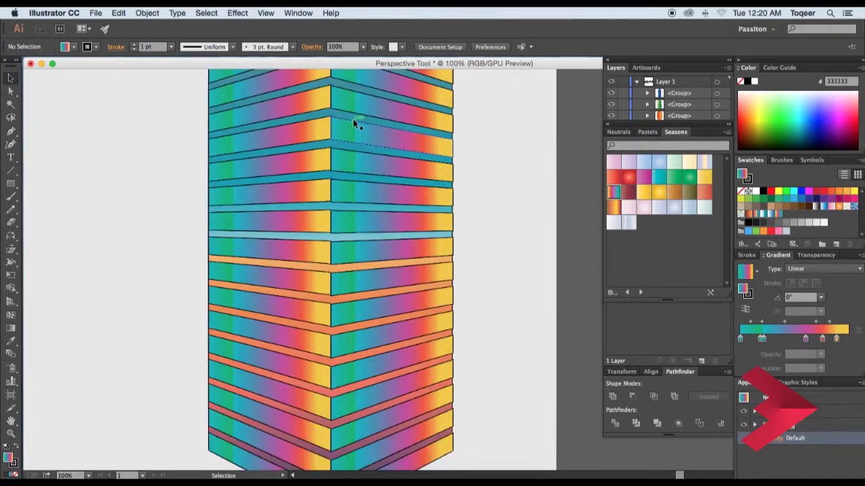
click(353, 116)
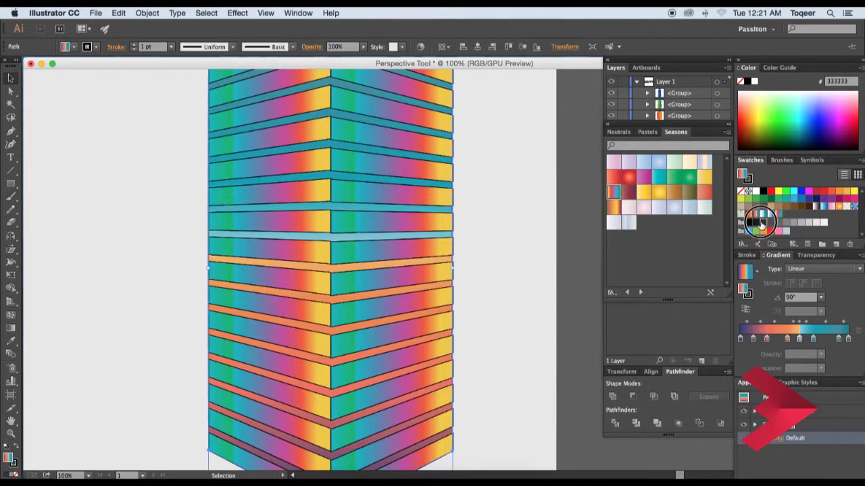
click(761, 223)
click(489, 227)
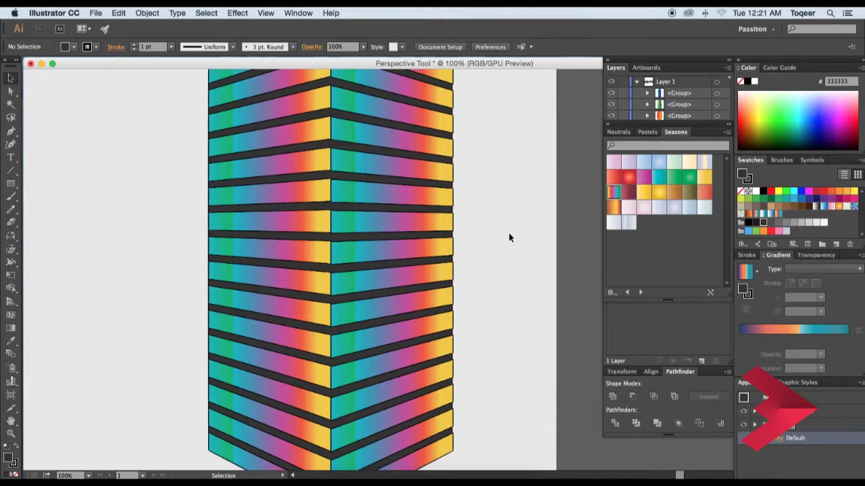
key(ctrl+minus)
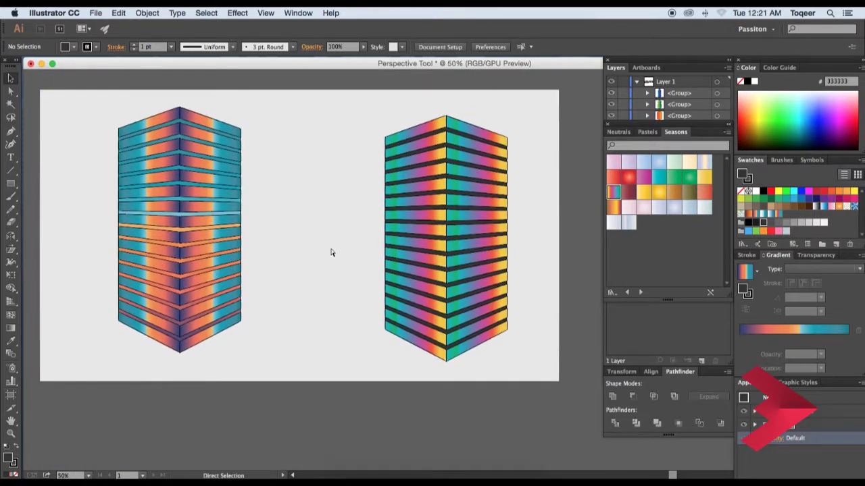
Alt-drag a copy of the rainbow building between the two existing buildings
key(ctrl+plus)
key(ctrl+minus)
key(ctrl+minus)
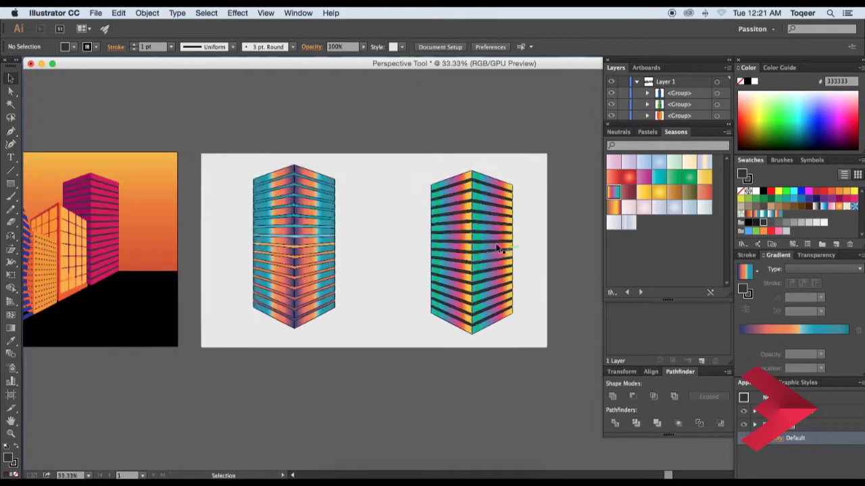
drag(492, 255, 417, 265)
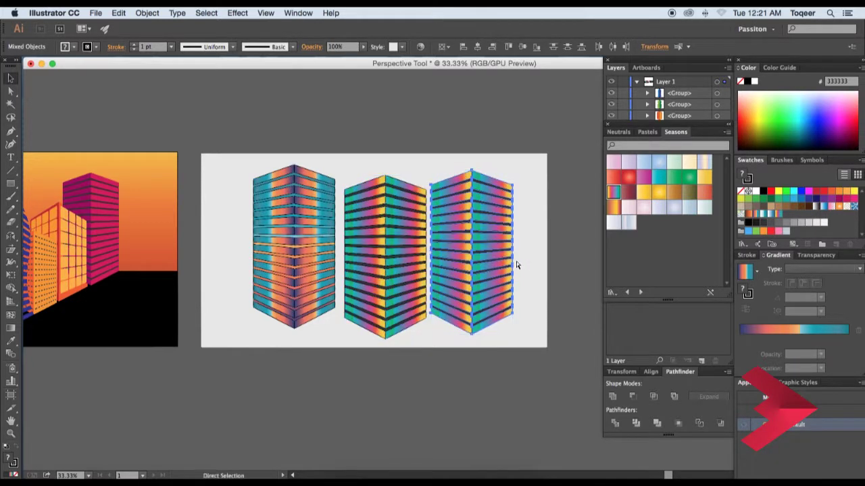
click(519, 284)
click(511, 301)
click(487, 340)
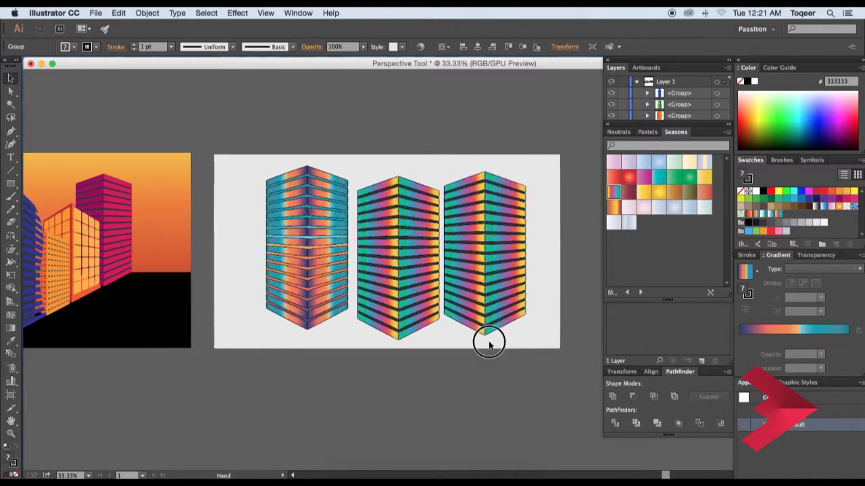
key(ctrl+equal)
key(ctrl+equal)
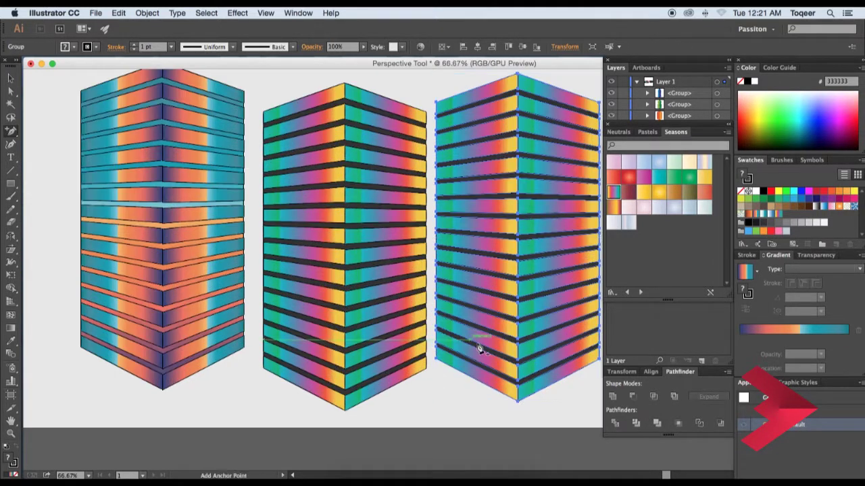
Select the middle building's right face and step back through the swatch libraries
click(405, 86)
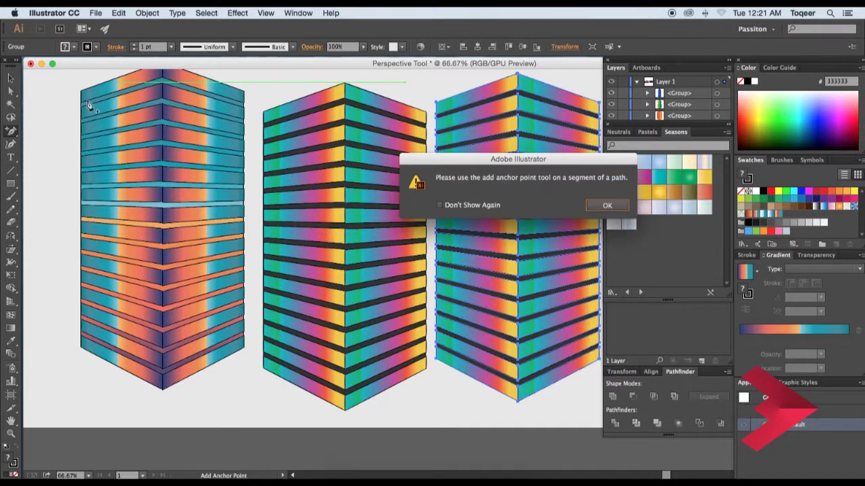
key(Return)
key(v)
click(391, 102)
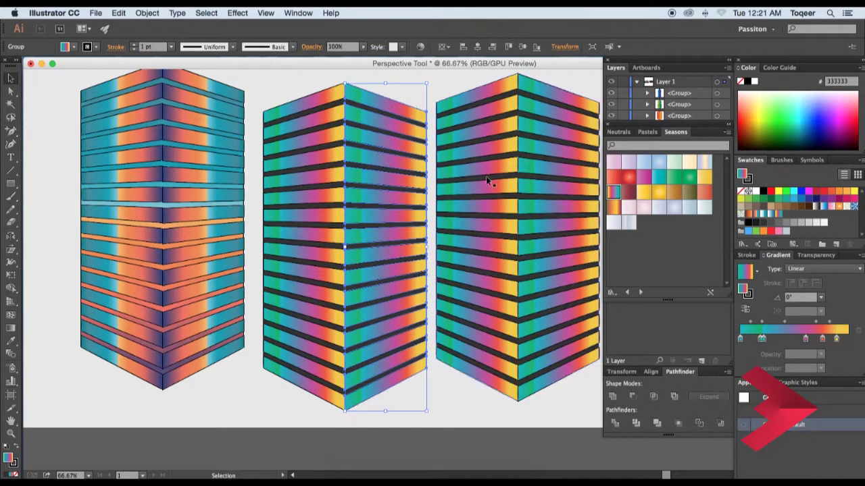
click(630, 294)
click(629, 294)
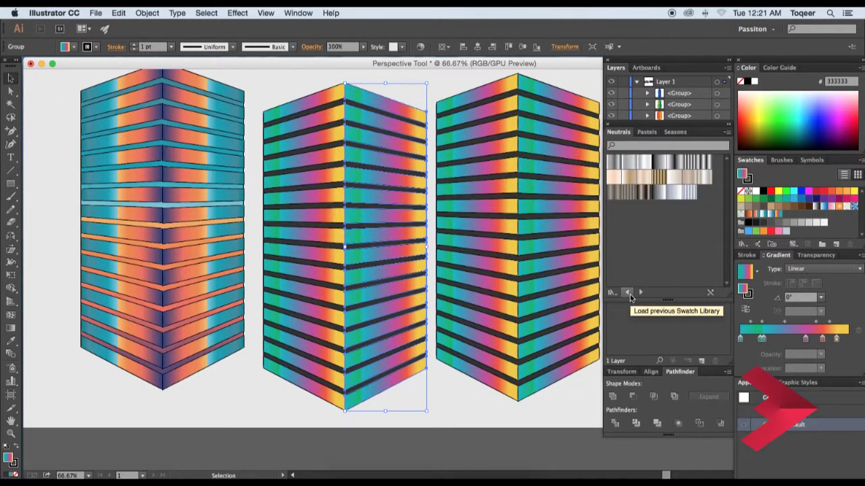
click(629, 294)
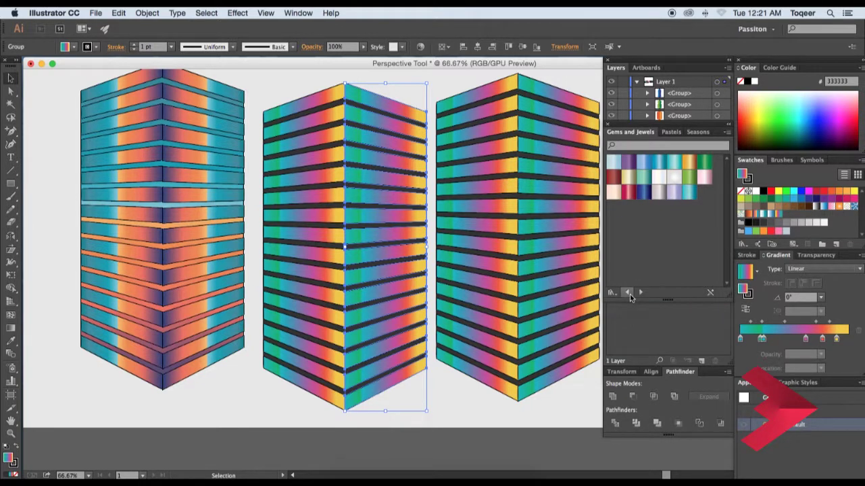
Fill the middle building's right face with a red Earthtones gradient
click(643, 195)
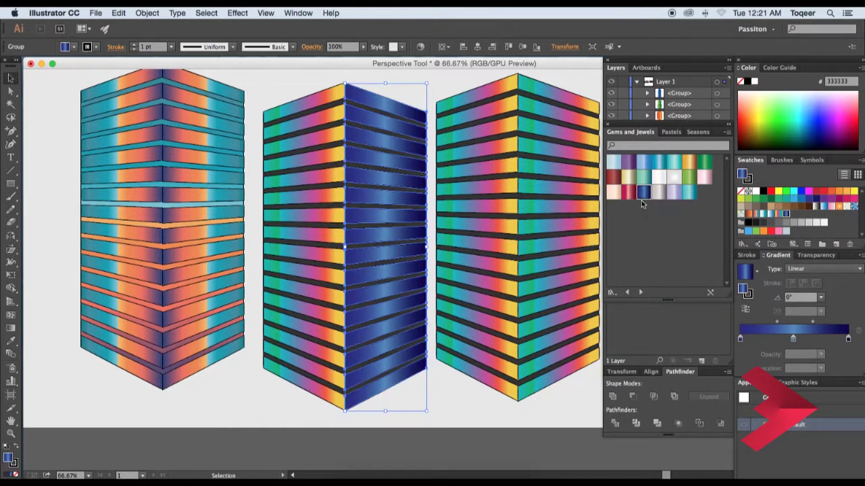
key(ctrl+z)
click(627, 293)
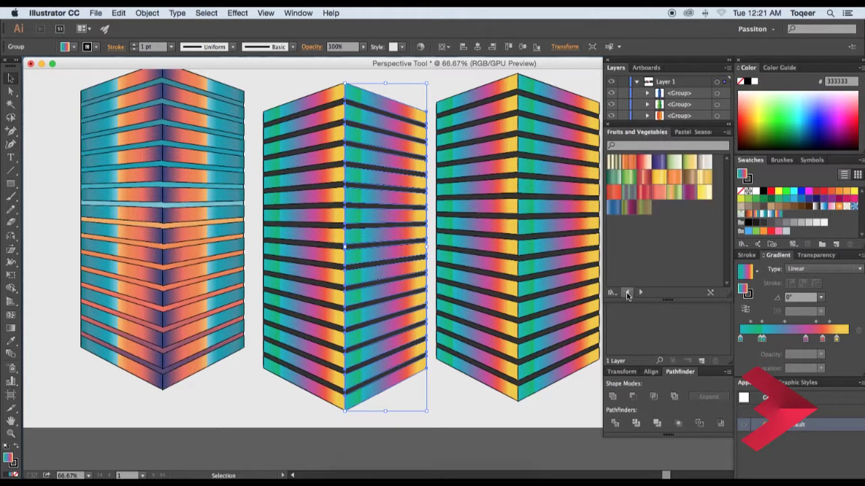
click(627, 294)
click(627, 294)
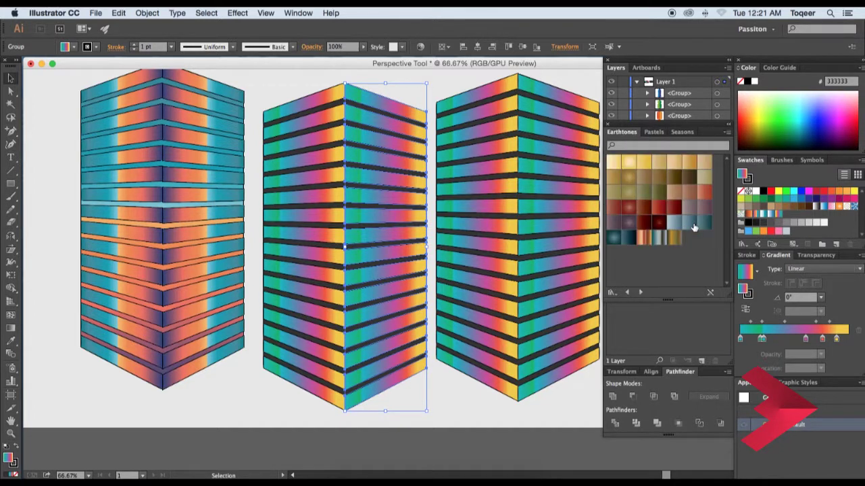
click(659, 206)
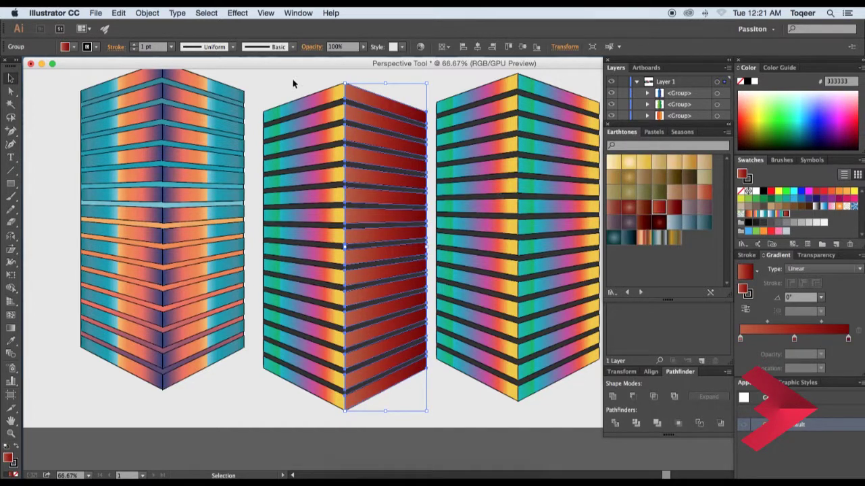
Fill the middle building's left face with a red gradient
click(318, 95)
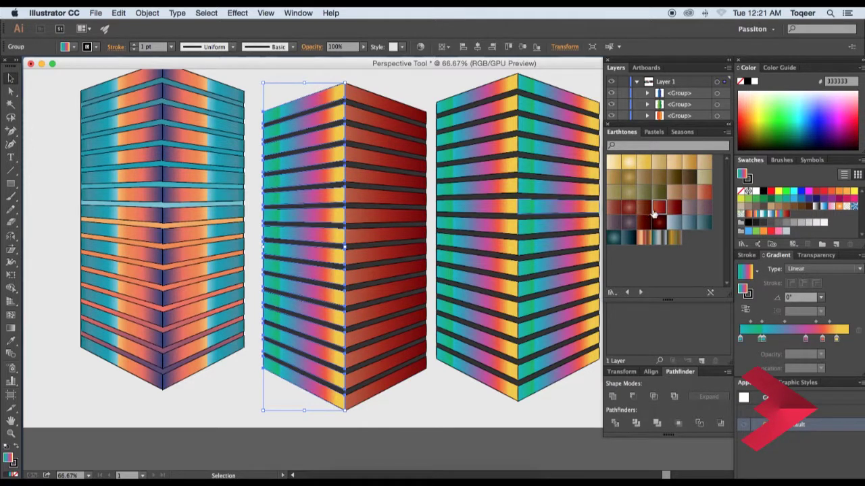
click(705, 192)
click(465, 378)
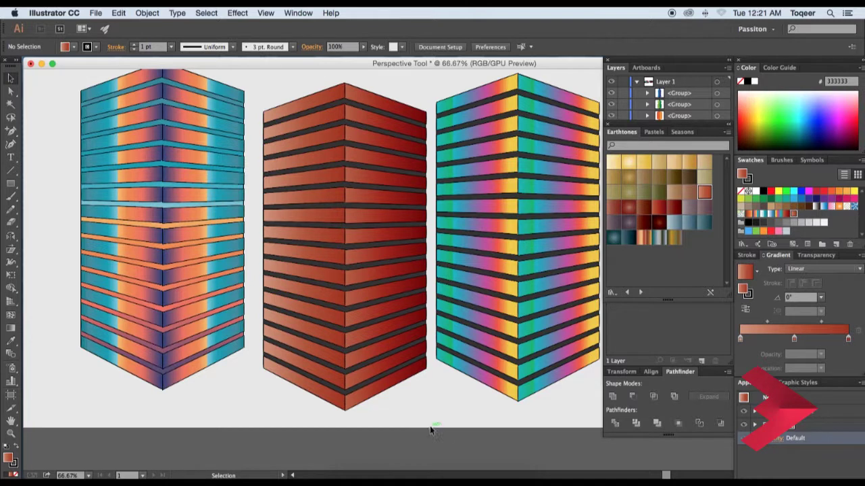
scroll(472, 375, down, 1)
scroll(471, 365, down, 1)
Alt-drag a copy of the red building to the right side of the artboard
drag(480, 367, 450, 367)
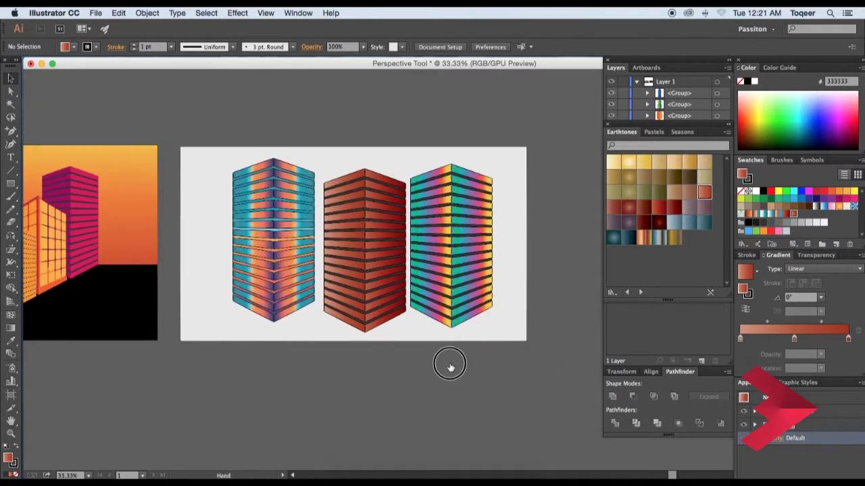
click(385, 282)
mouse_move(389, 280)
mouse_down()
mouse_move(248, 300)
mouse_move(446, 273)
mouse_up()
click(492, 231)
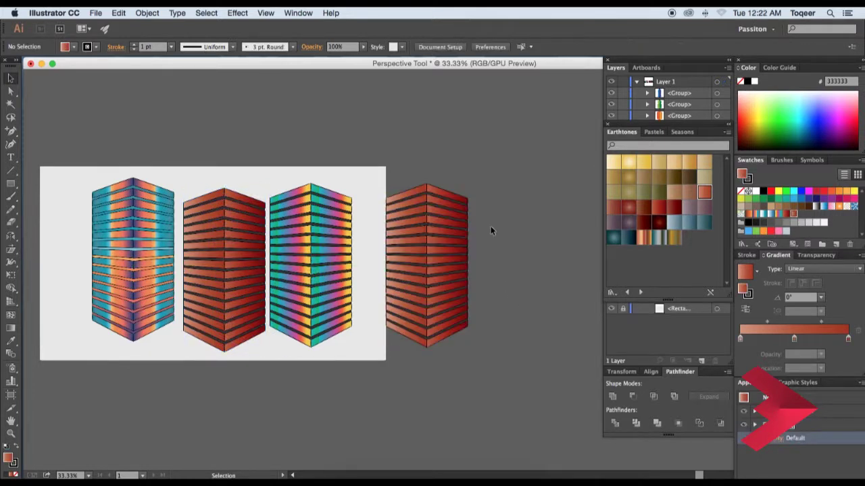
scroll(492, 232, up, 1)
Give both faces of the copy bright red gradients from the Brights library
click(629, 296)
click(640, 292)
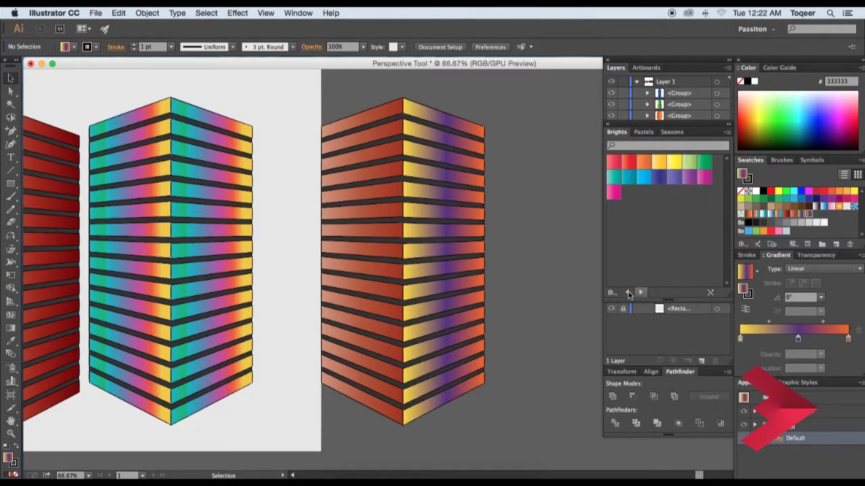
click(476, 169)
click(628, 162)
click(389, 174)
click(622, 165)
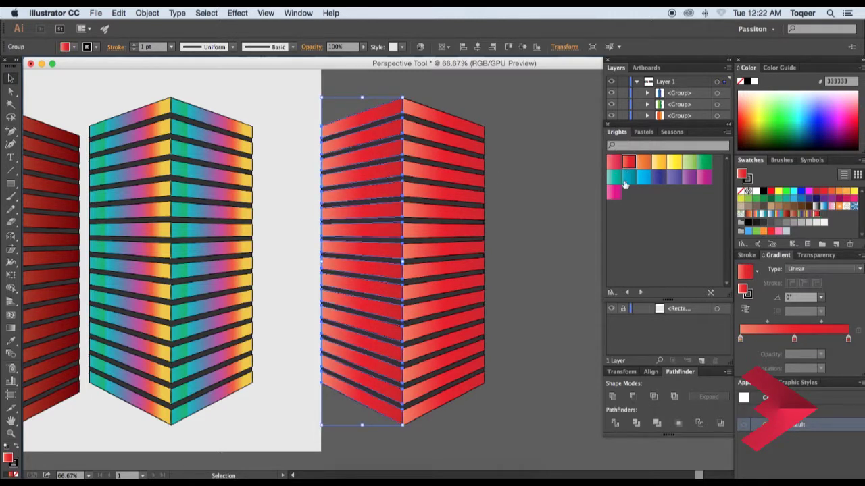
click(512, 293)
Keep the copy's stripes dark grey, then zoom out and select the bright red building
scroll(520, 287, down, 2)
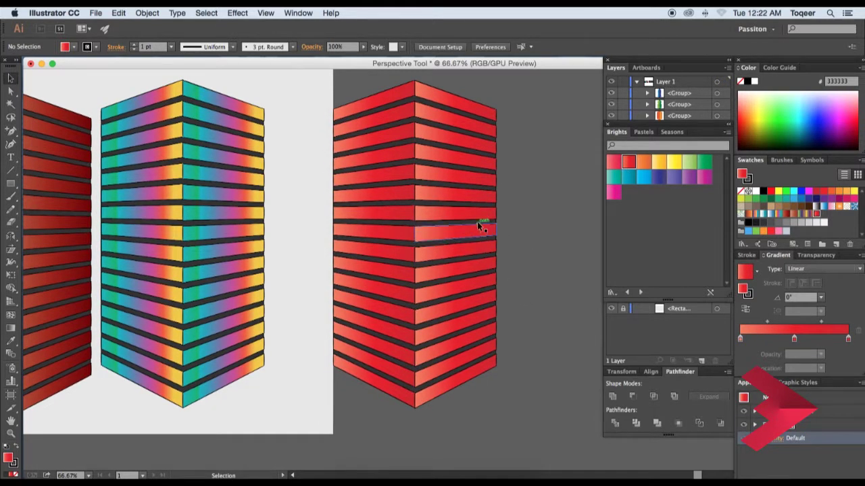
key(super+1)
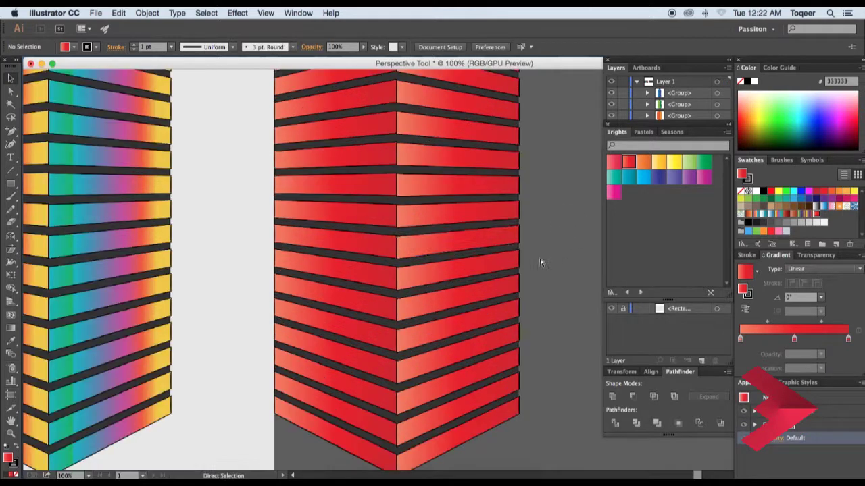
click(420, 216)
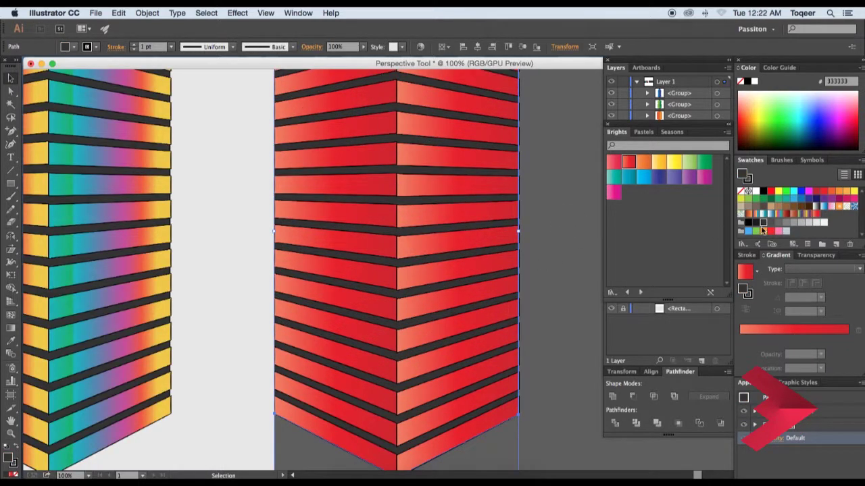
click(770, 225)
click(762, 223)
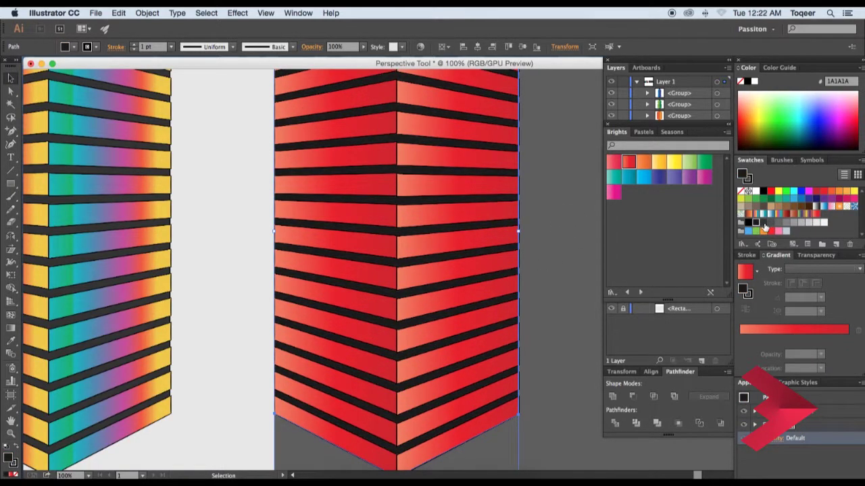
click(566, 274)
key(ctrl+minus)
key(ctrl+minus)
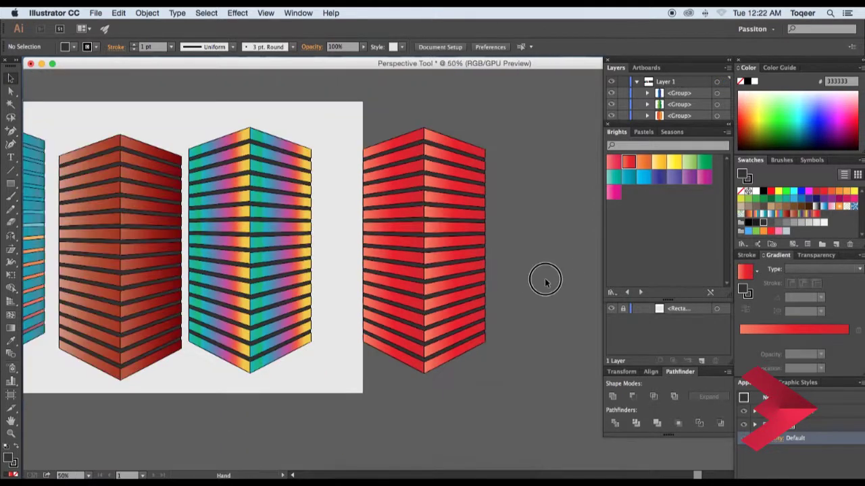
click(329, 327)
Alt-drag another copy of the red building further to the right
drag(338, 247, 475, 248)
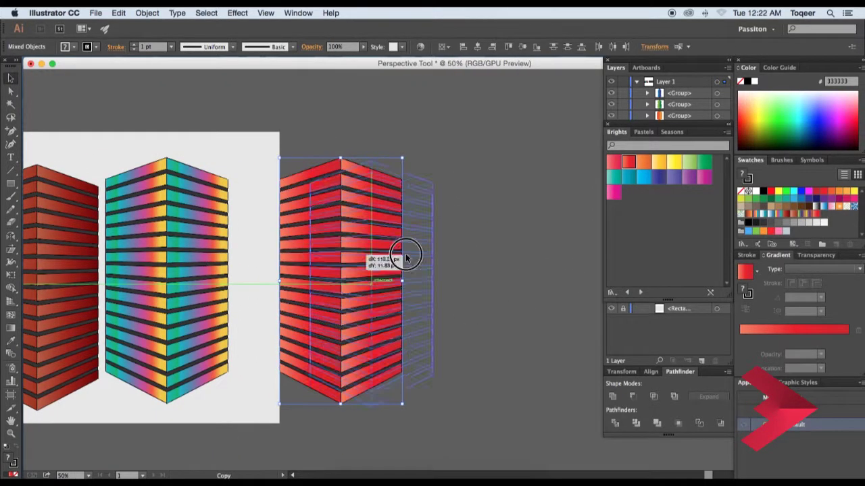
click(521, 140)
key(ctrl+plus)
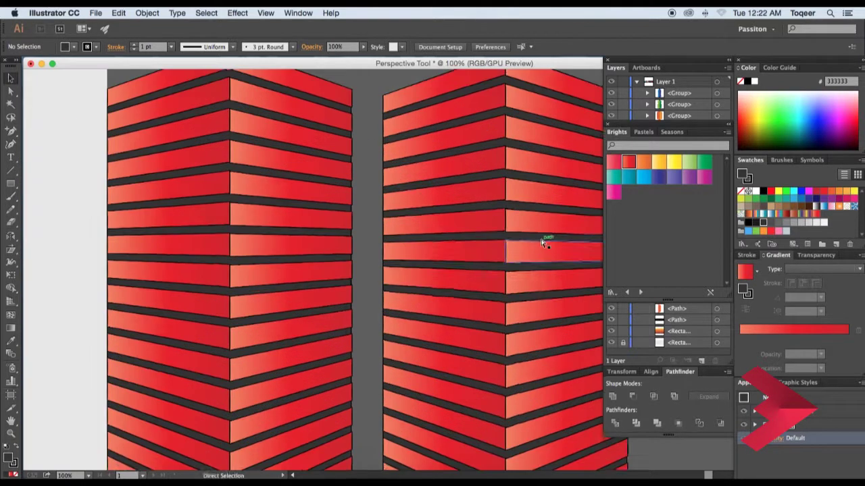
scroll(513, 240, right, 3)
Colour the new copy's right face blue and its left face teal
click(481, 216)
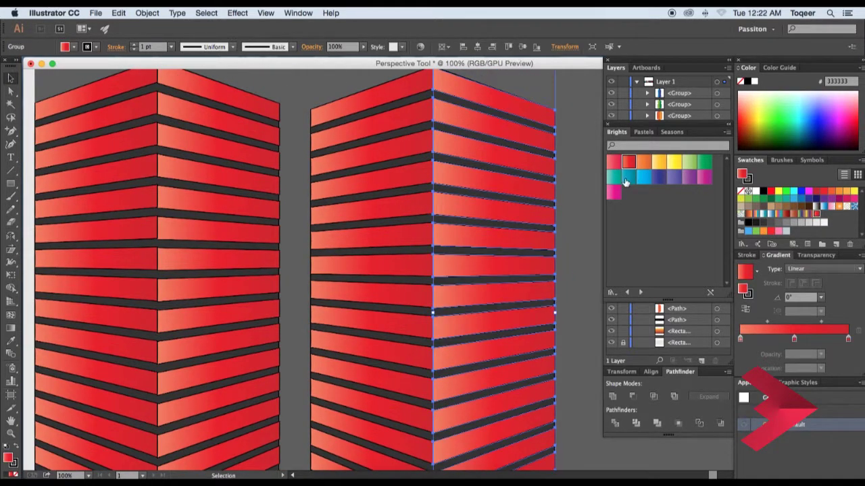
click(645, 179)
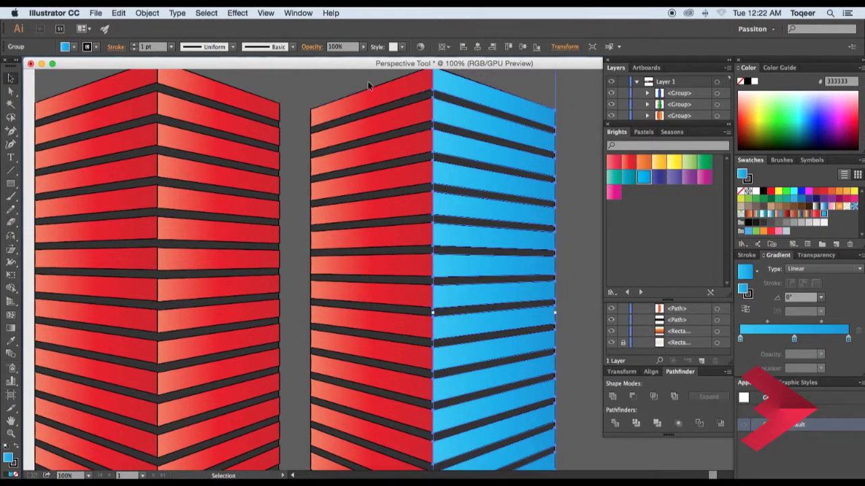
click(372, 110)
click(627, 179)
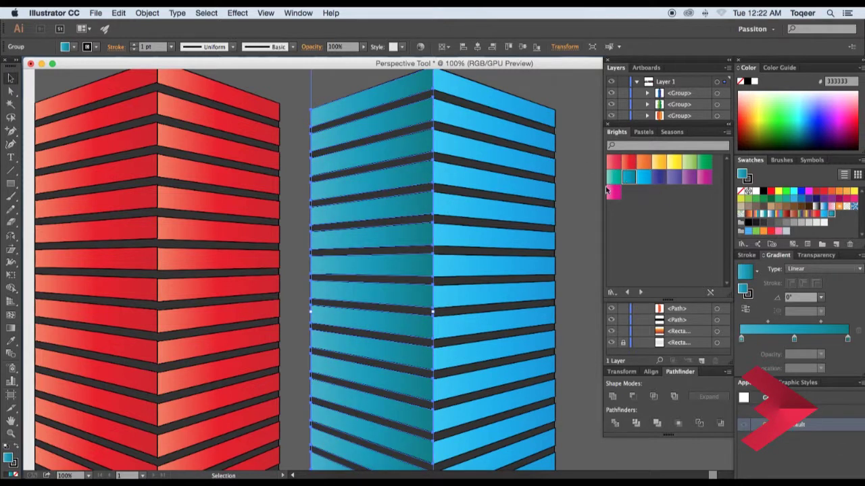
click(575, 209)
drag(575, 209, 536, 182)
Swap the blue building's colours: right face teal, left face bright blue
scroll(535, 187, right, 2)
key(super+minus)
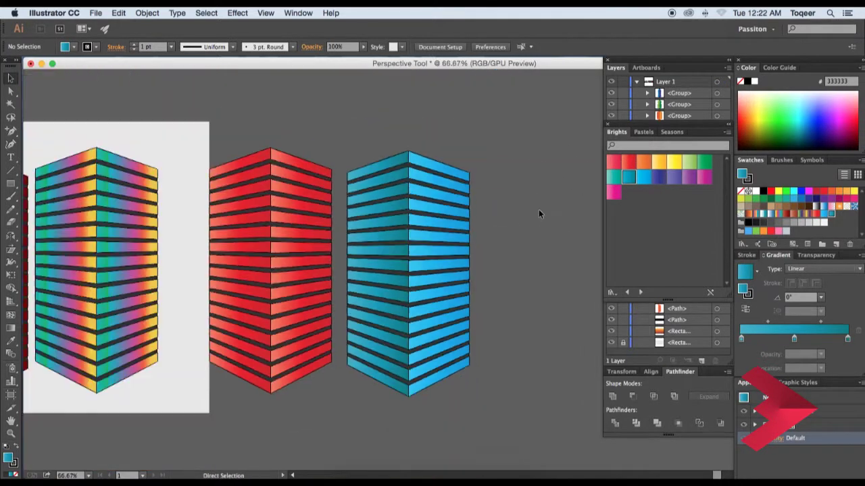
scroll(524, 220, right, 3)
click(459, 212)
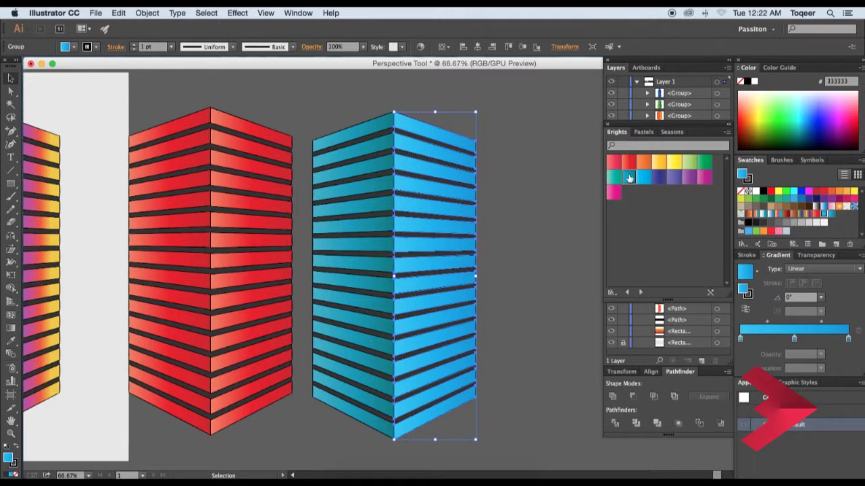
click(629, 178)
click(366, 187)
click(641, 179)
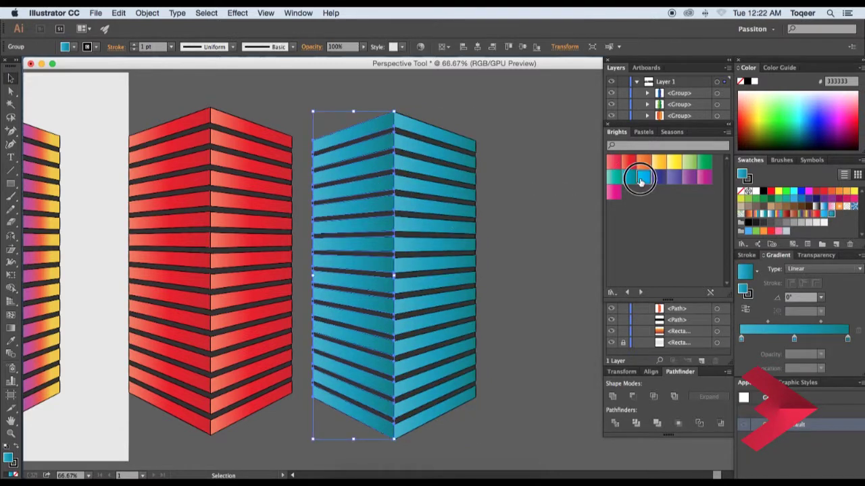
click(536, 217)
scroll(538, 221, down, 1)
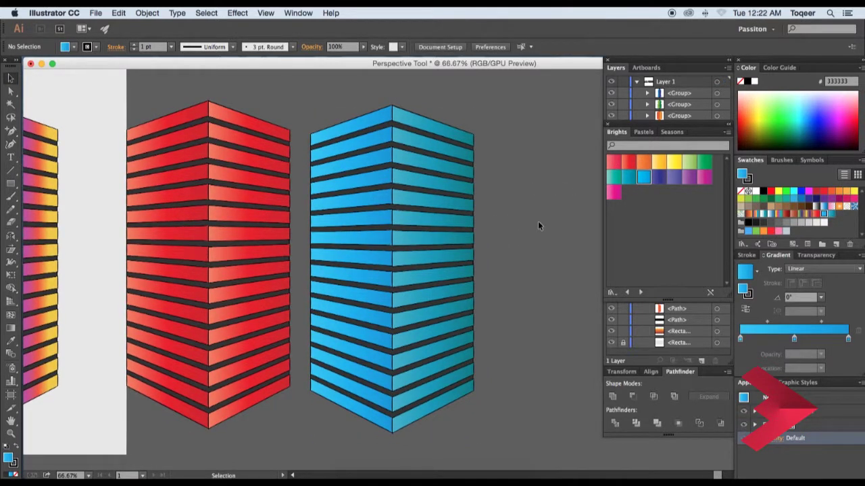
scroll(538, 225, down, 2)
Select all the buildings and move them up above the empty artboard
drag(473, 252, 624, 260)
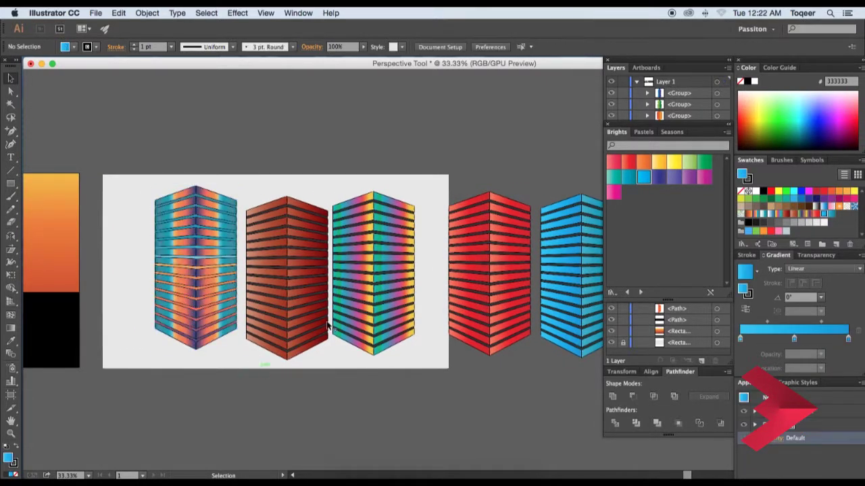
scroll(452, 269, down, 1)
key(ctrl+a)
drag(452, 264, 436, 128)
click(455, 264)
Realign the orange building's misaligned right face with Direct Selection
scroll(455, 264, up, 1)
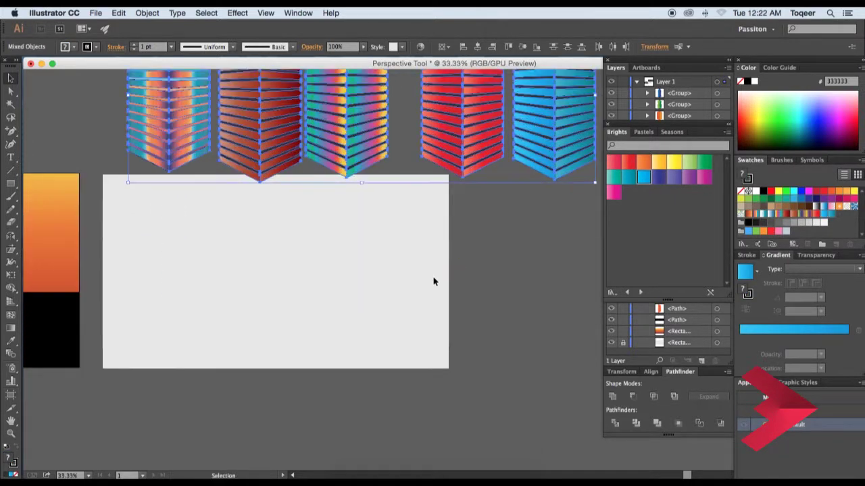
scroll(393, 311, up, 3)
drag(382, 209, 265, 208)
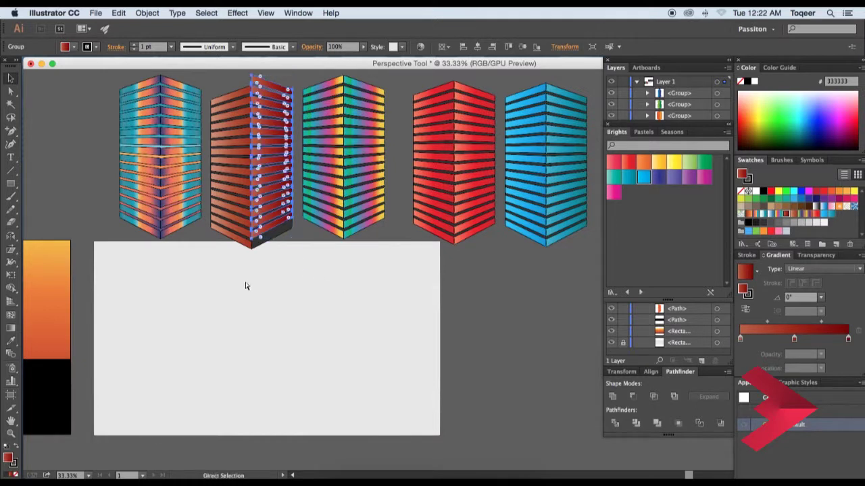
drag(282, 157, 281, 167)
click(267, 223)
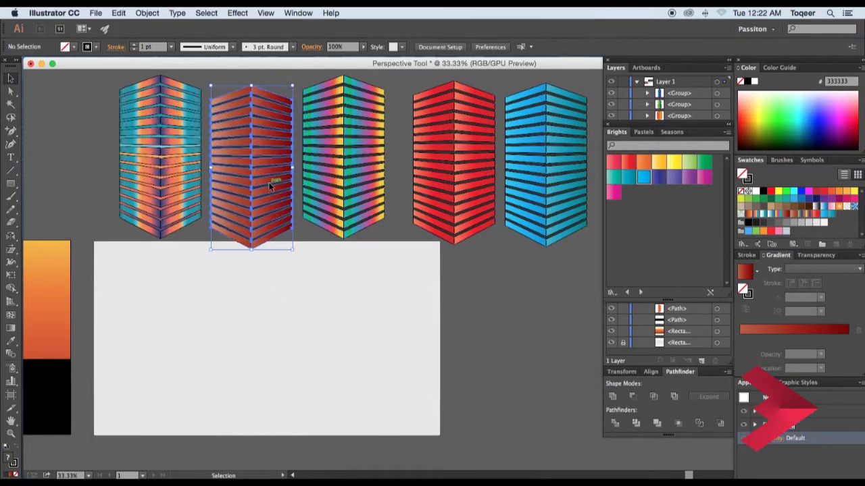
Copy the orange sunset gradient rectangle onto the empty artboard
drag(355, 328, 382, 300)
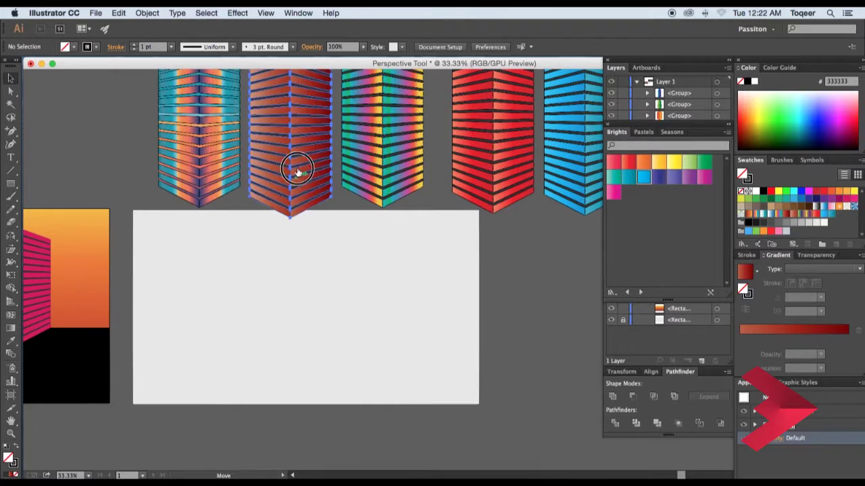
drag(120, 281, 165, 284)
drag(142, 265, 497, 264)
scroll(550, 309, up, 2)
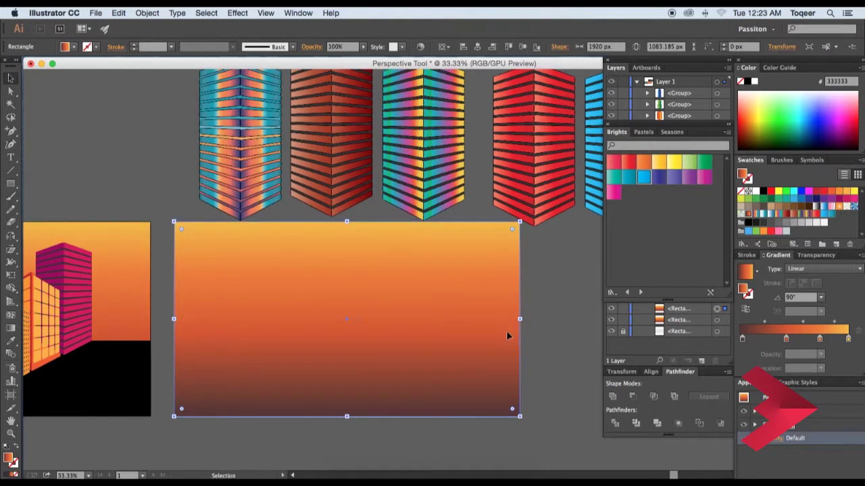
Move the blue striped building down onto the sunset artboard
click(563, 318)
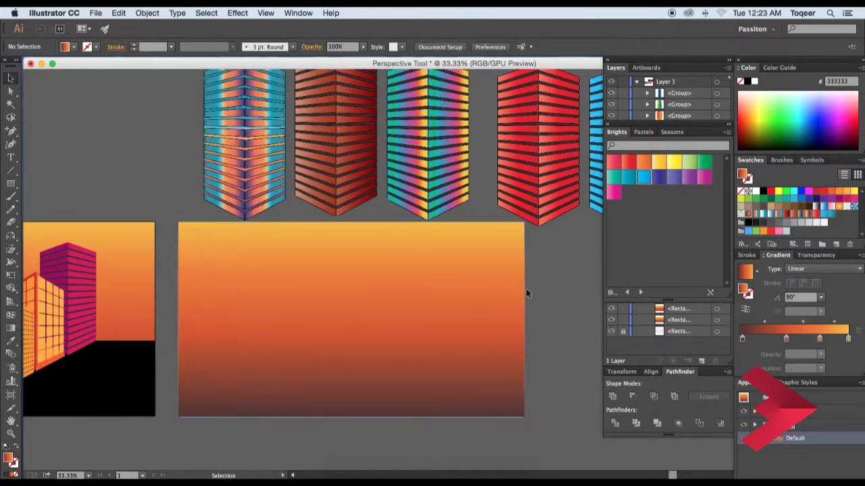
click(236, 145)
scroll(386, 203, right, 3)
scroll(385, 202, up, 1)
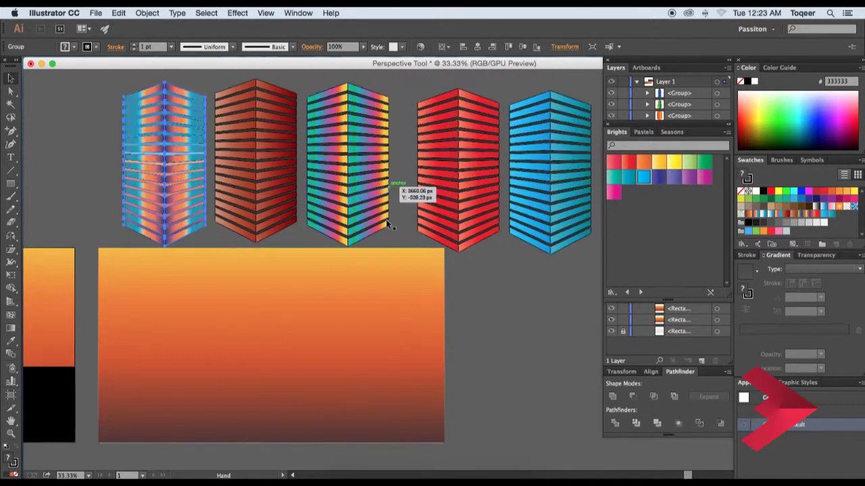
click(538, 174)
click(577, 230)
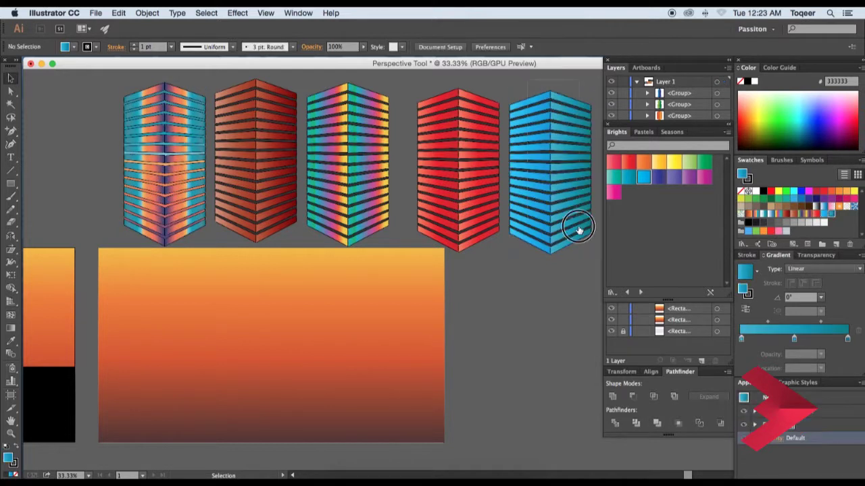
drag(570, 231, 291, 361)
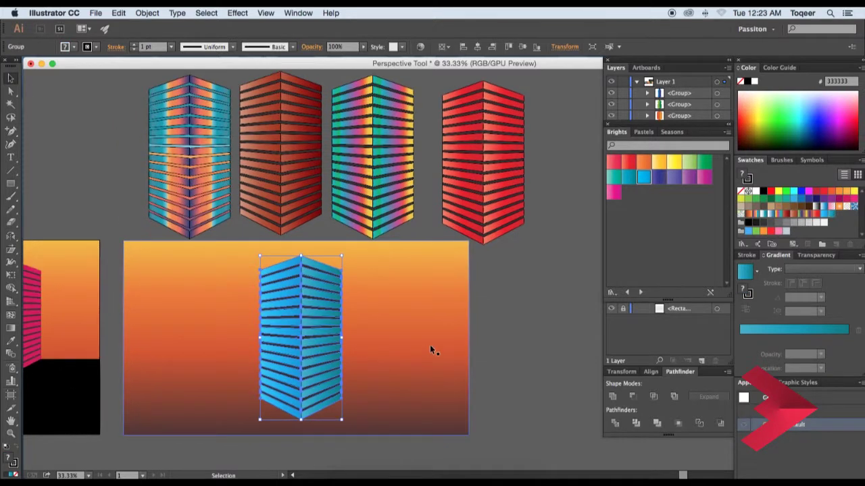
key(ctrl+equal)
mouse_move(433, 349)
mouse_down()
mouse_move(513, 249)
mouse_move(436, 296)
mouse_up()
key(ctrl+z)
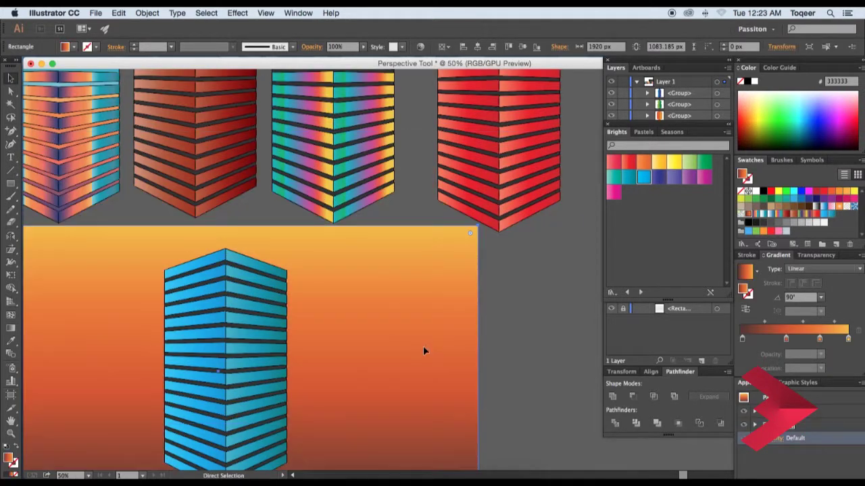
Enlarge the blue building slightly and centre it horizontally on the artboard
key(ctrl+shift+a)
drag(392, 359, 467, 217)
click(340, 216)
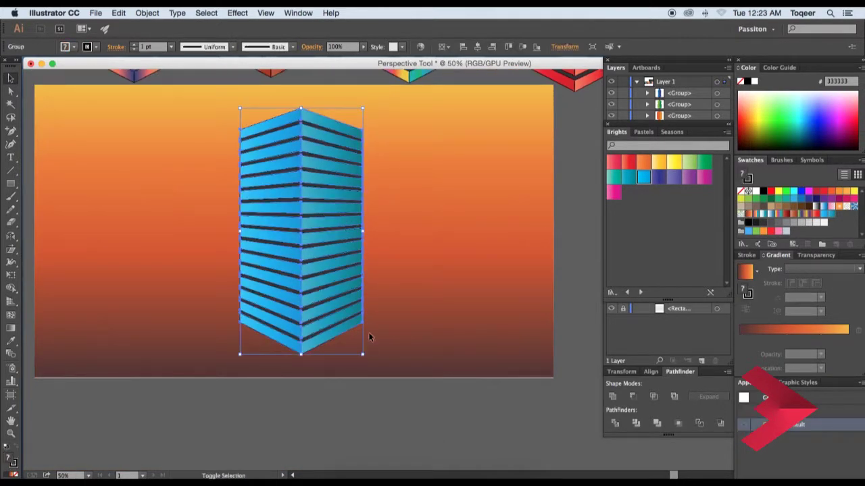
drag(364, 354, 369, 360)
key(ctrl+shift+a)
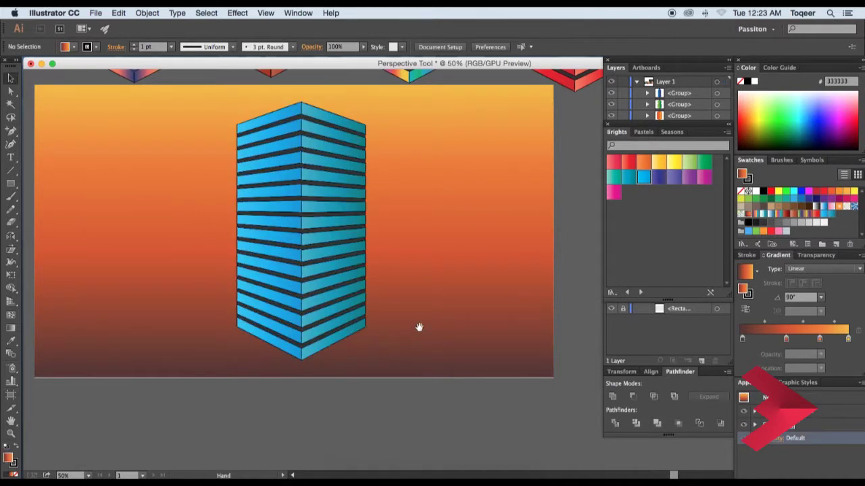
click(349, 260)
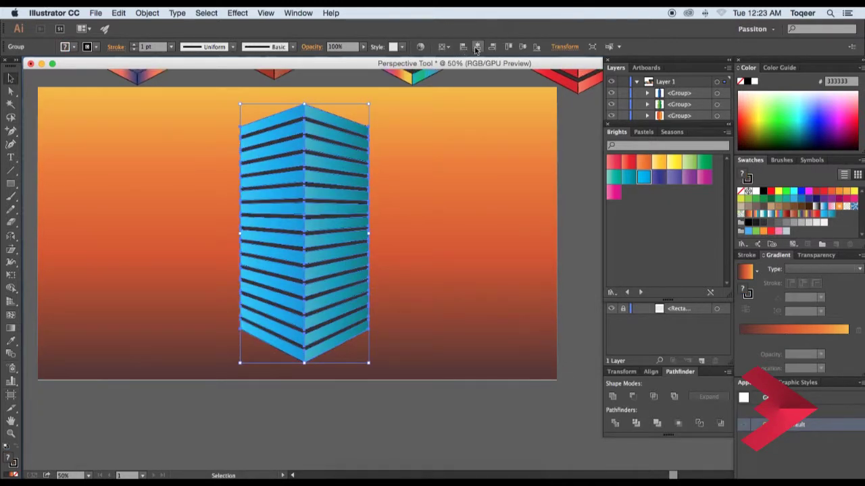
click(402, 190)
Draw a V-shaped ground path with the Pen tool through the right edge, building base and left edge
click(344, 196)
key(ctrl+minus)
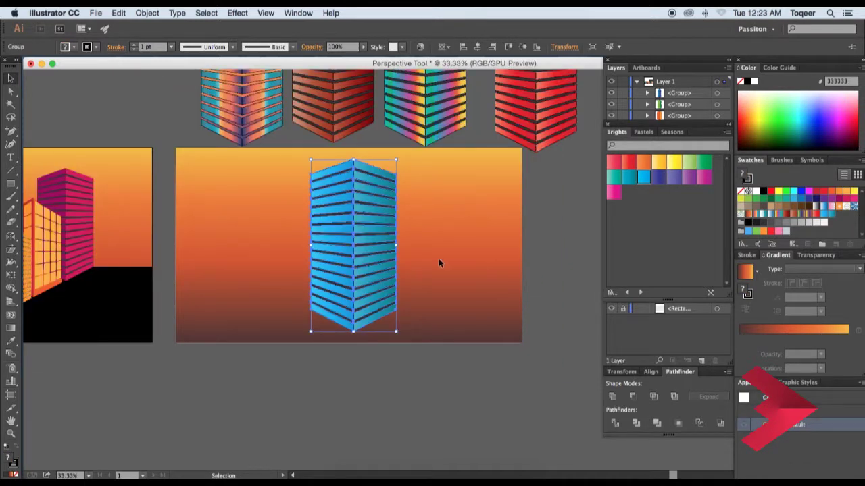
key(ctrl+plus)
click(529, 294)
key(p)
click(304, 363)
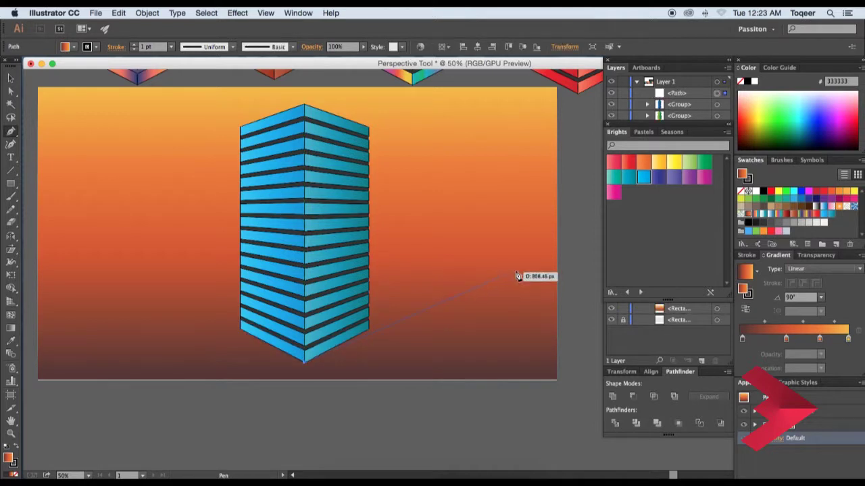
click(558, 232)
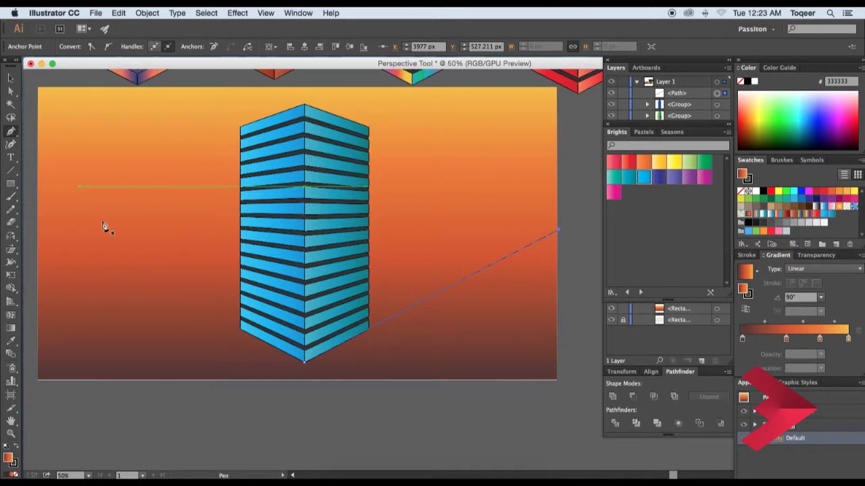
click(303, 363)
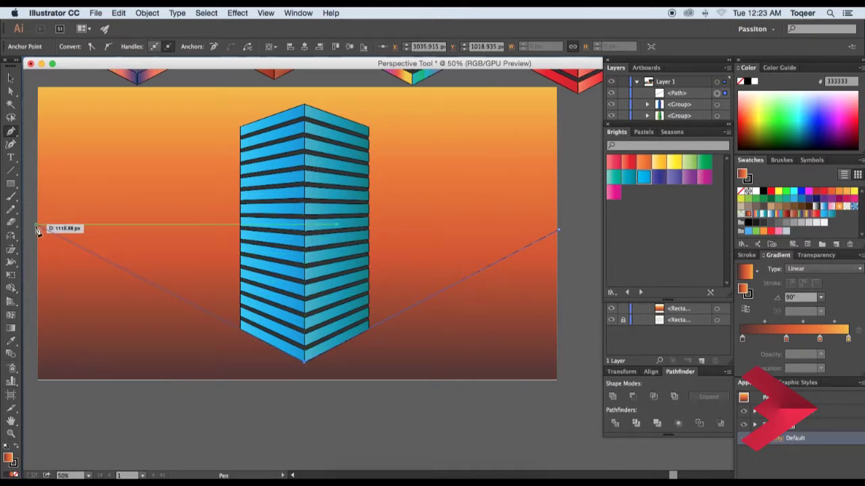
click(39, 227)
click(14, 79)
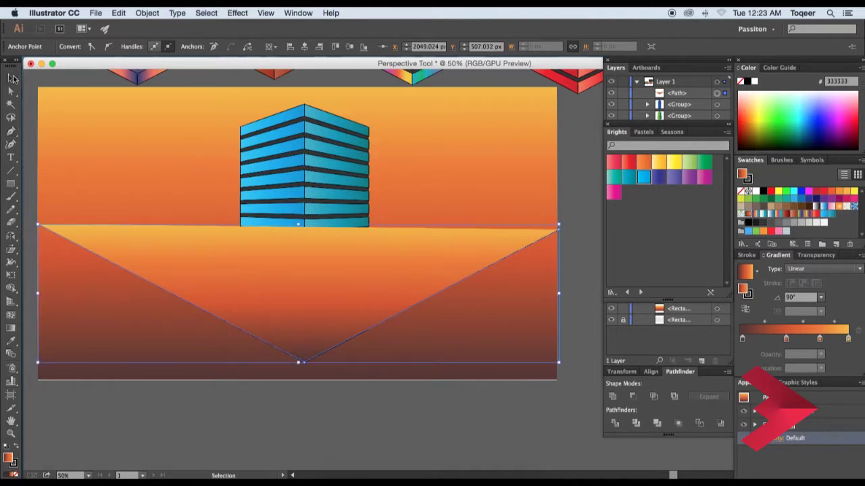
Send the ground shape backward so it sits behind the blue building
click(102, 80)
click(375, 260)
key(a)
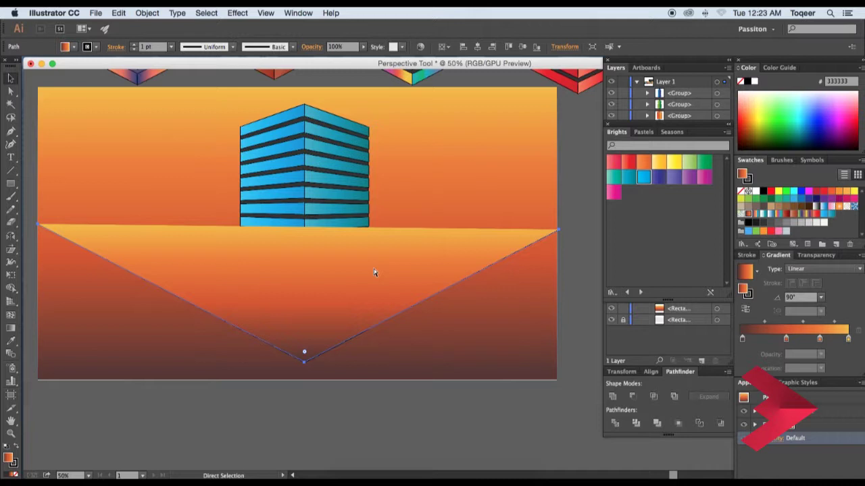
key(ctrl+shift+bracketleft)
key(v)
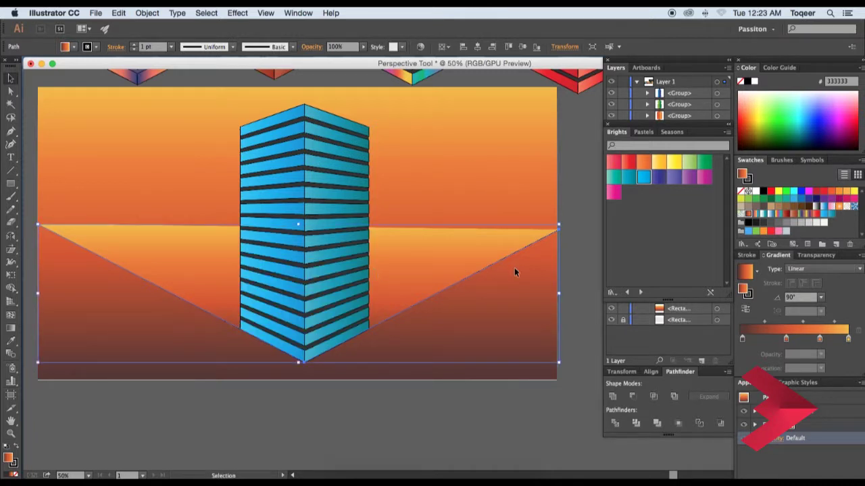
click(574, 191)
drag(575, 191, 514, 186)
click(547, 98)
key(ctrl+minus)
Move the red building down onto the sunset artboard
key(ctrl+a)
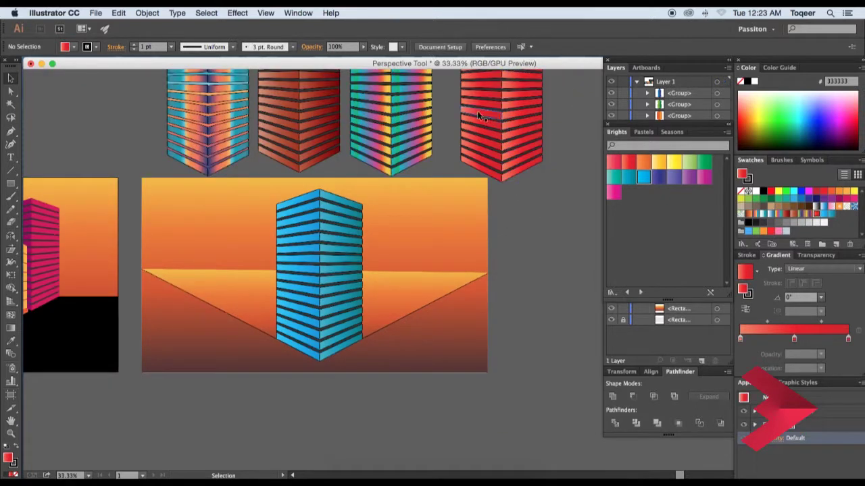
scroll(525, 223, up, 2)
key(a)
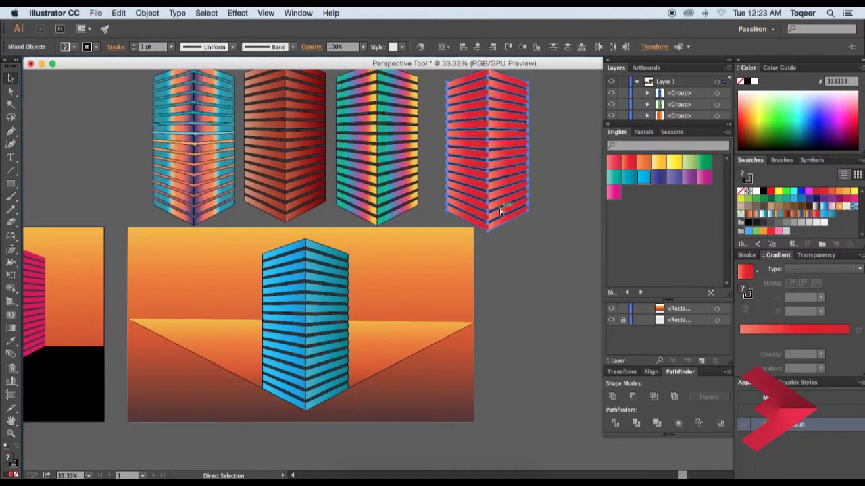
click(506, 180)
mouse_move(508, 170)
mouse_down()
mouse_move(411, 296)
mouse_move(373, 315)
mouse_up()
click(514, 292)
Place the rainbow building beside the red one, nudging it slightly right
scroll(486, 292, left, 2)
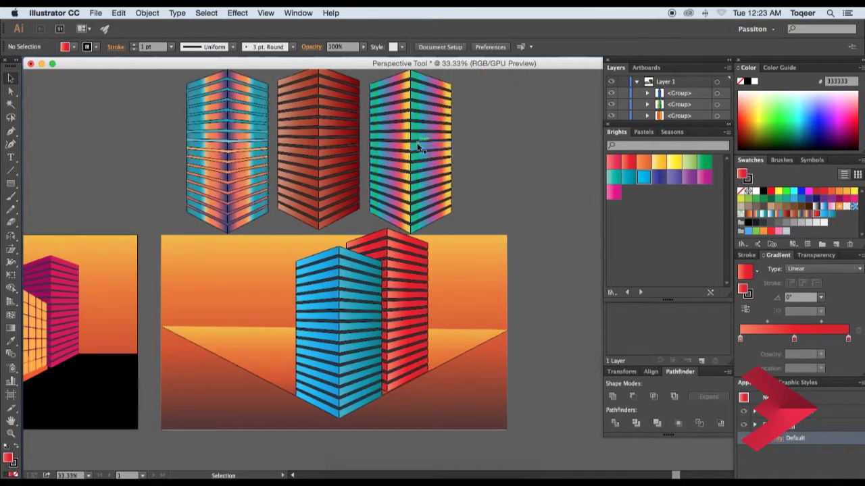
click(430, 150)
drag(431, 150, 451, 282)
click(505, 278)
click(451, 287)
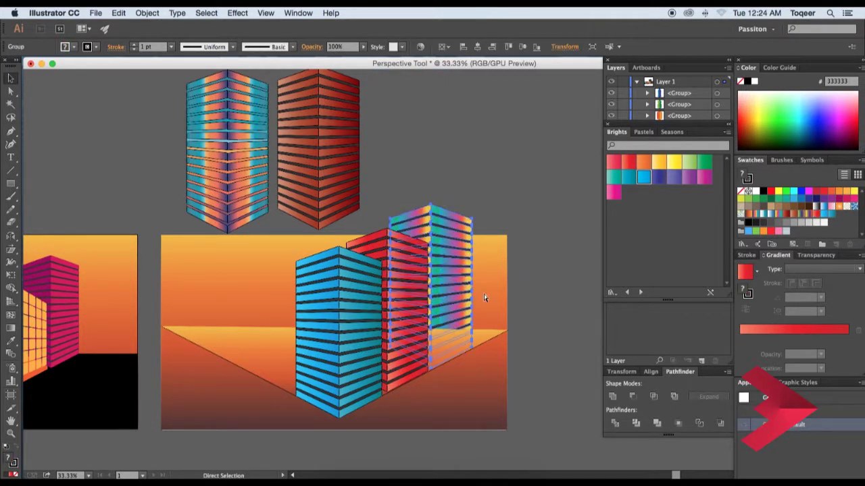
click(506, 323)
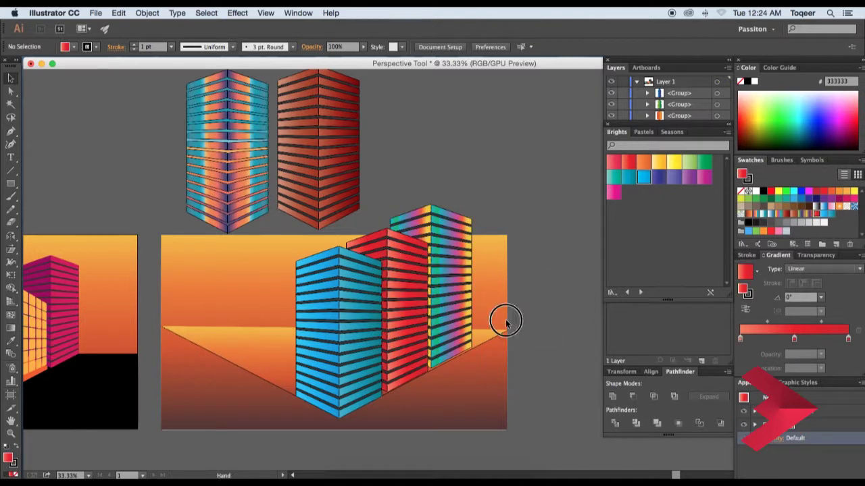
drag(506, 323, 547, 300)
click(498, 293)
drag(497, 308, 499, 309)
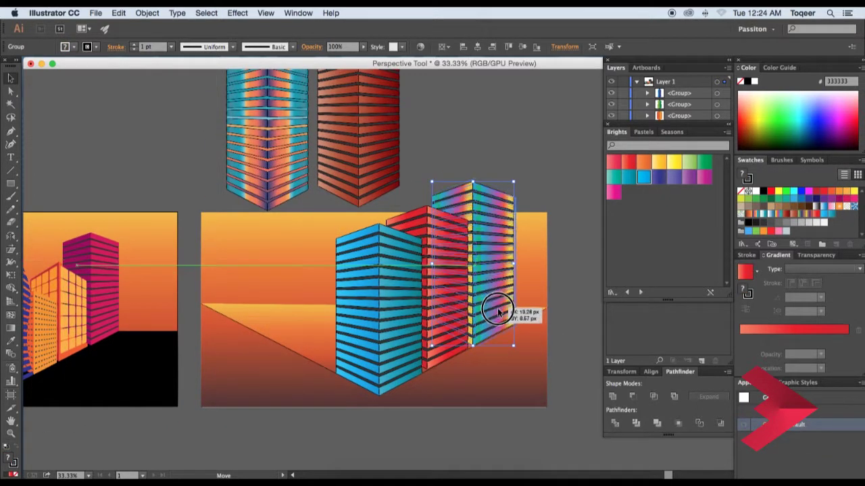
Place the brown building left of the blue one and the striped building at the far left
click(575, 321)
click(391, 186)
drag(390, 186, 367, 324)
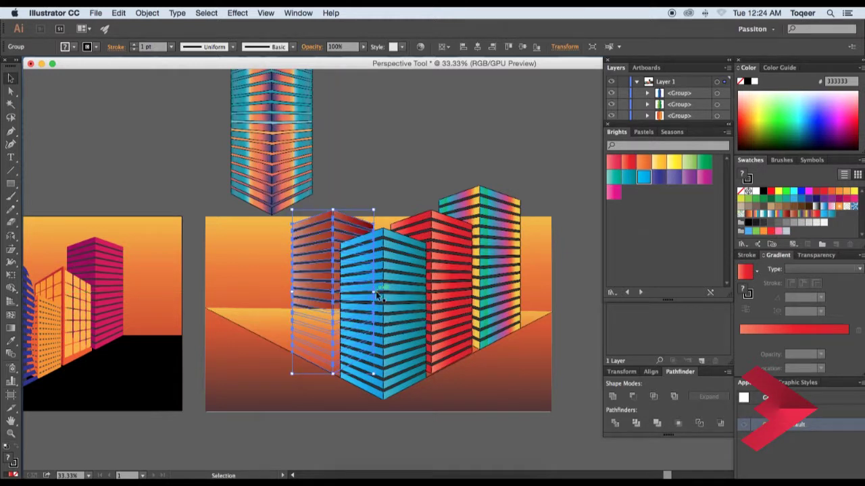
click(270, 329)
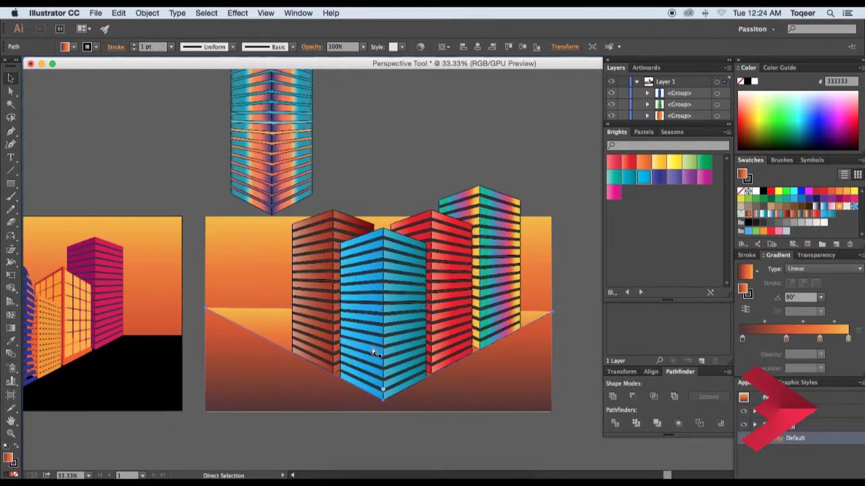
drag(278, 167, 300, 277)
click(392, 183)
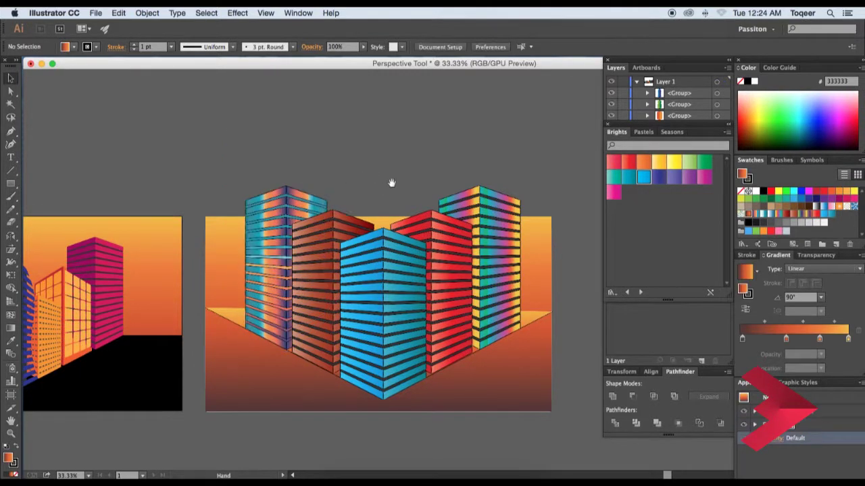
Replace the orange ground with a copy of the left artboard's black ground rectangle
scroll(513, 298, up, 1)
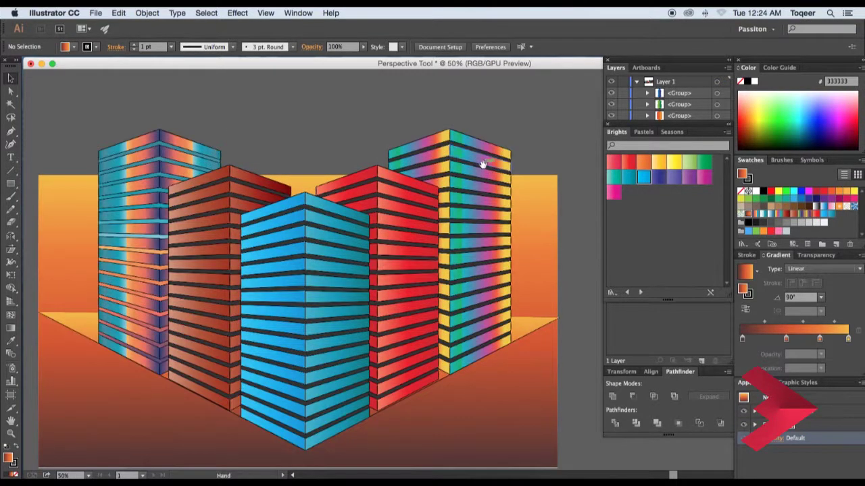
click(529, 296)
click(575, 347)
click(540, 301)
key(Delete)
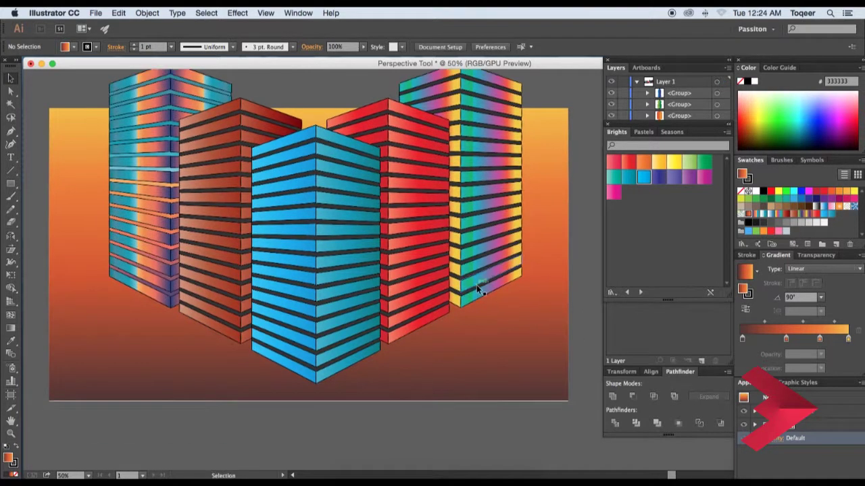
scroll(476, 285, down, 2)
drag(194, 309, 463, 310)
drag(500, 361, 504, 391)
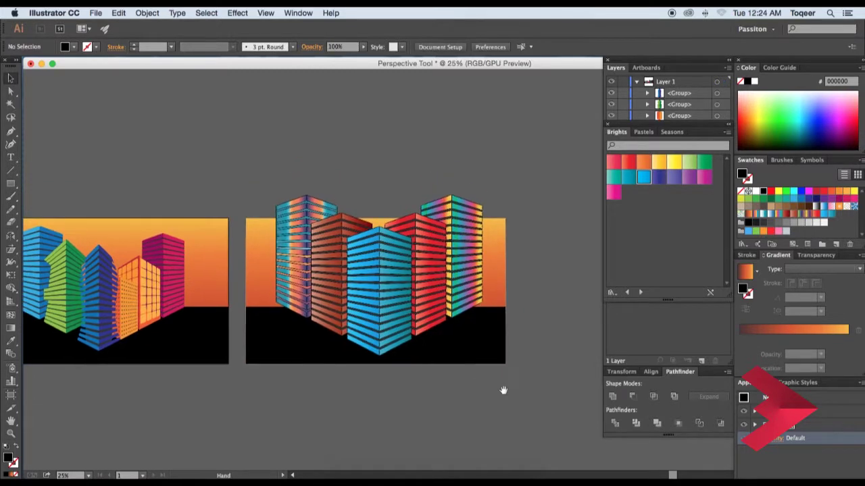
Raise the black ground rectangle's top edge slightly
scroll(503, 395, up, 2)
click(481, 396)
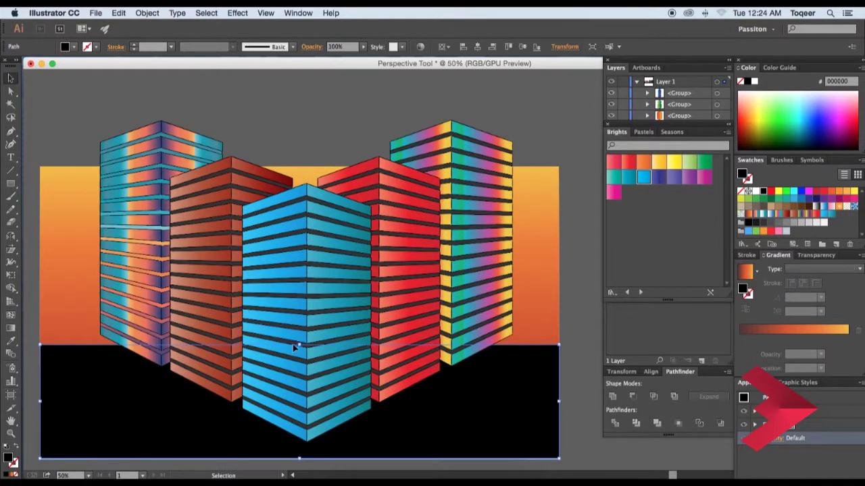
drag(299, 346, 302, 335)
scroll(497, 361, down, 3)
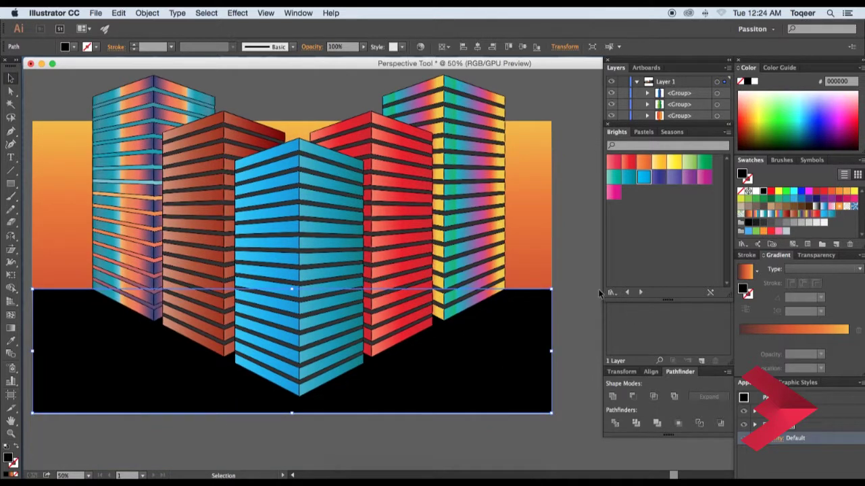
Fill the ground with a reversed radial orange-to-dark-brown gradient
click(764, 224)
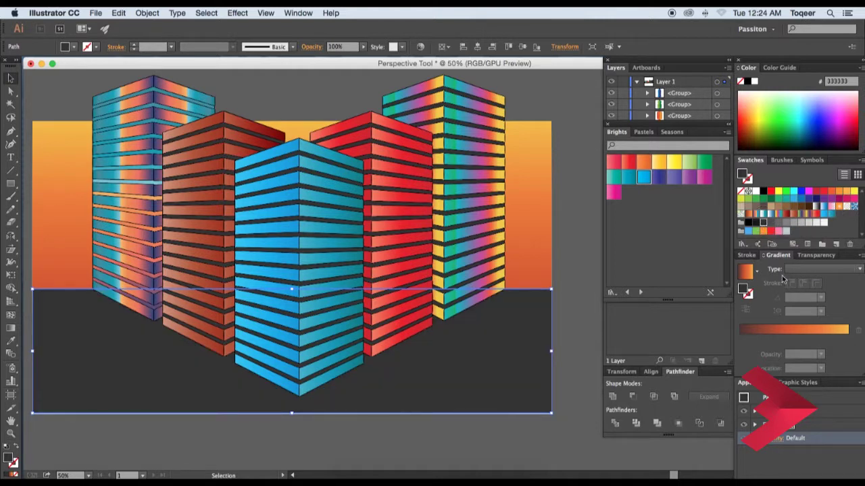
click(804, 269)
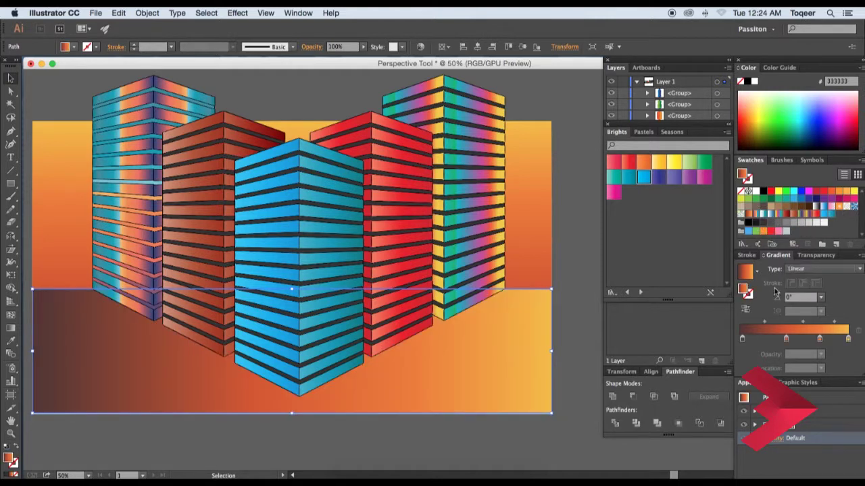
click(745, 309)
click(820, 269)
click(503, 429)
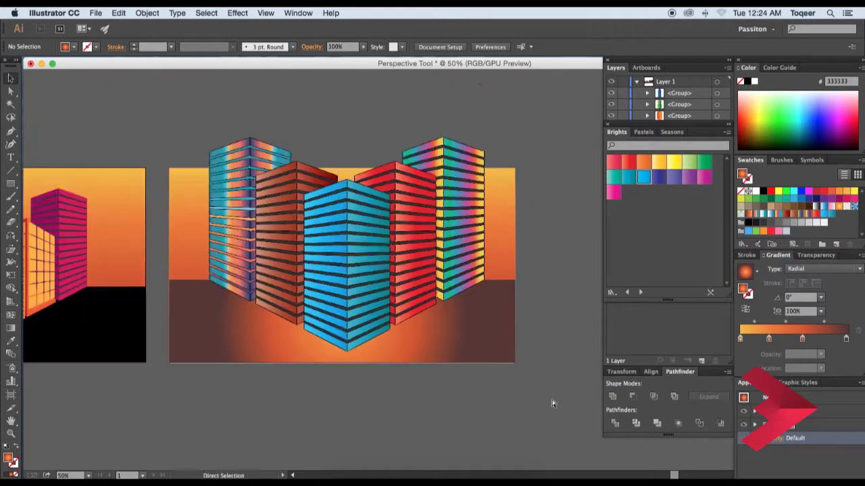
key(super+minus)
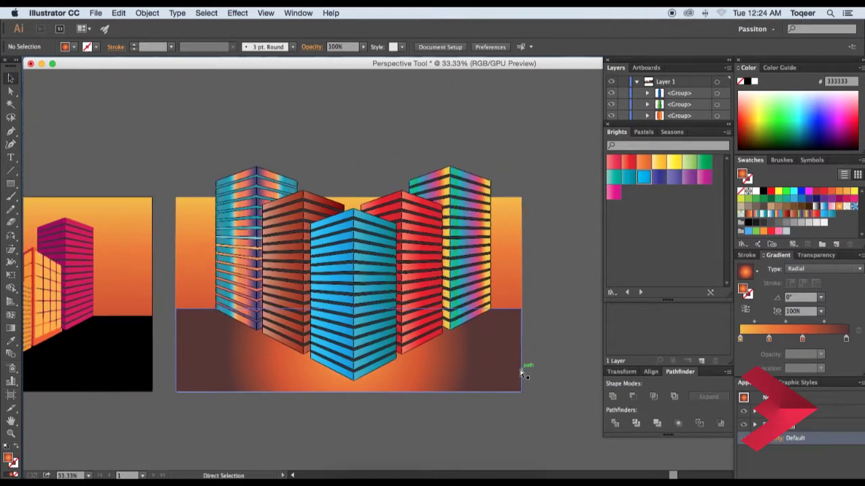
key(super+equal)
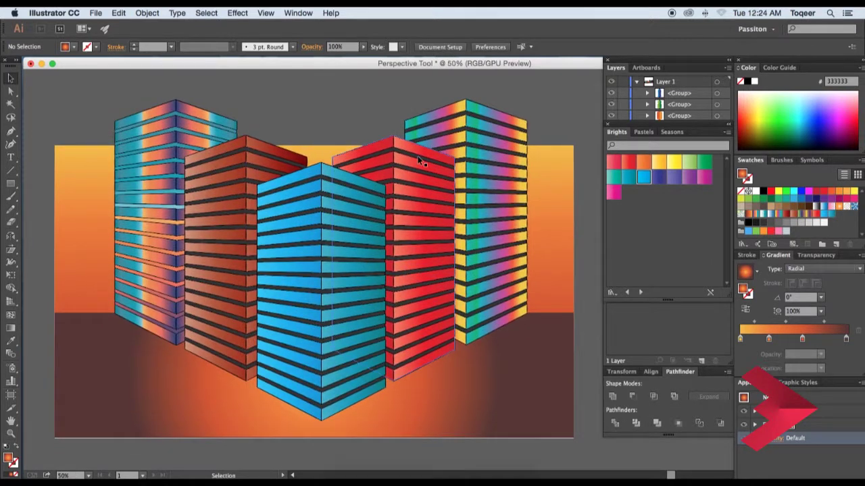
Recolour the brown building's right face green and left face light green from the Brights swatches
click(231, 157)
right_click(230, 158)
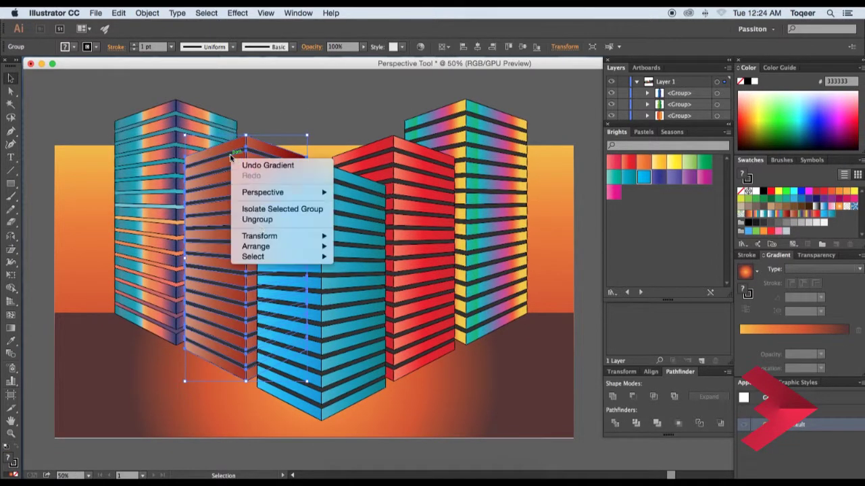
click(333, 74)
click(275, 156)
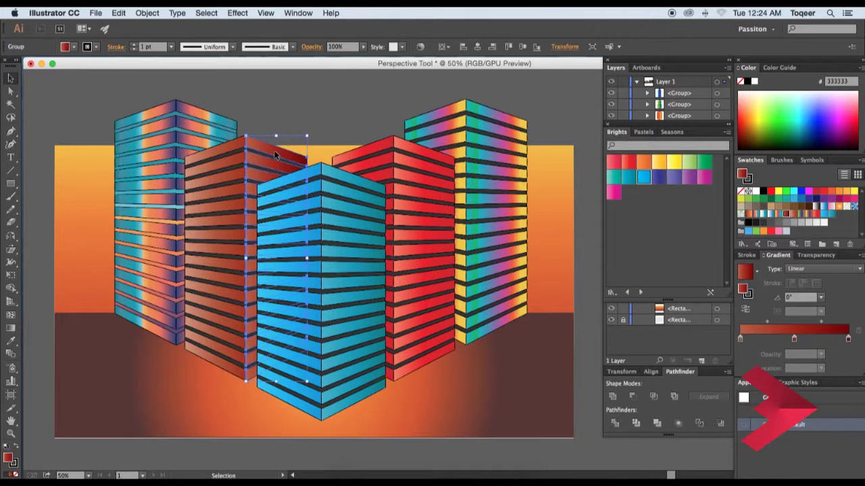
click(665, 180)
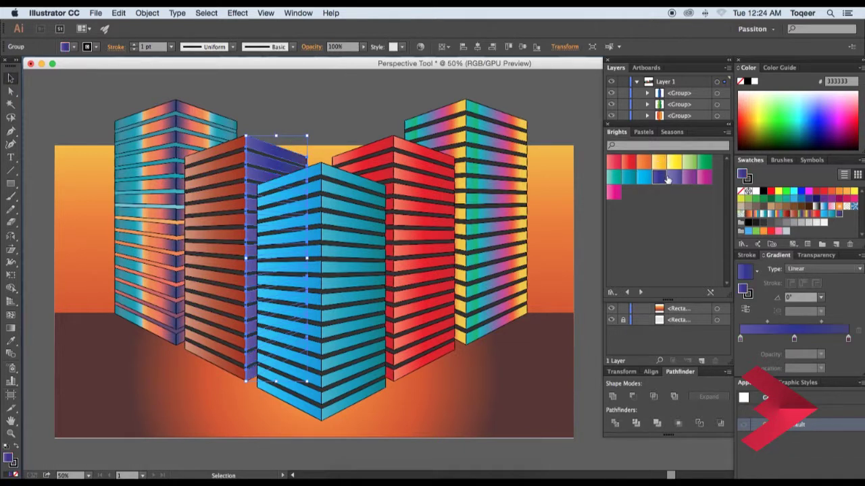
click(703, 164)
click(226, 163)
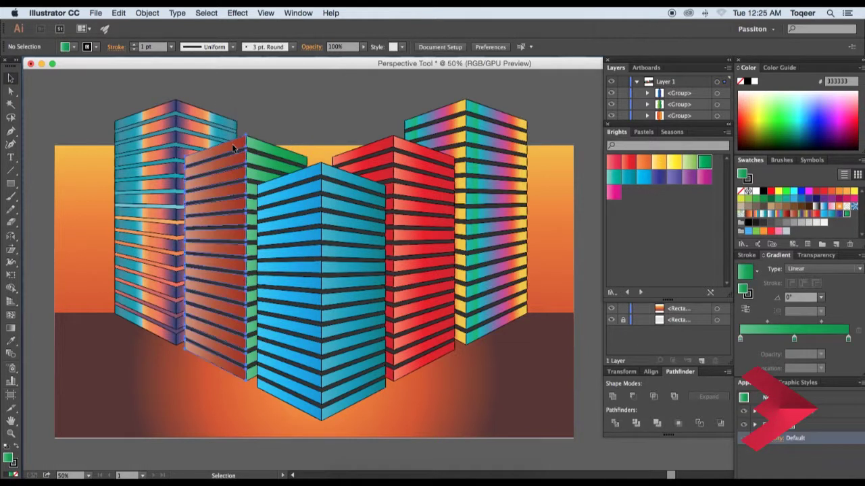
click(691, 166)
click(384, 118)
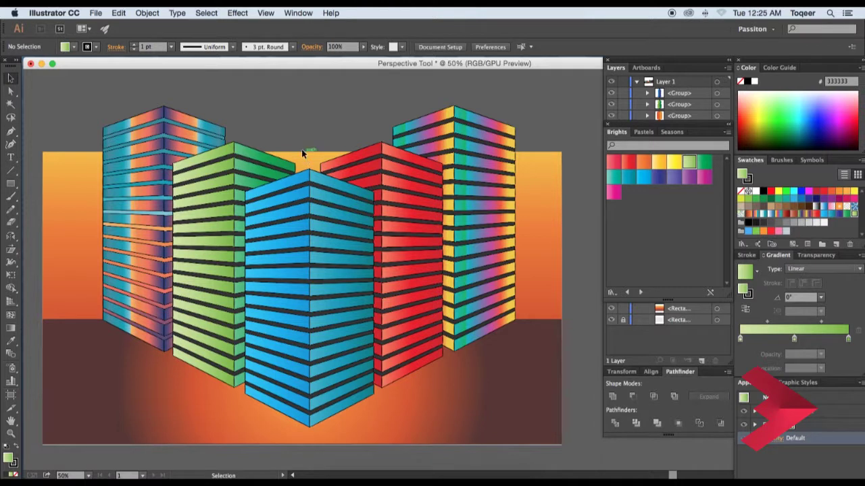
Group the green building's pieces together
click(228, 164)
right_click(240, 161)
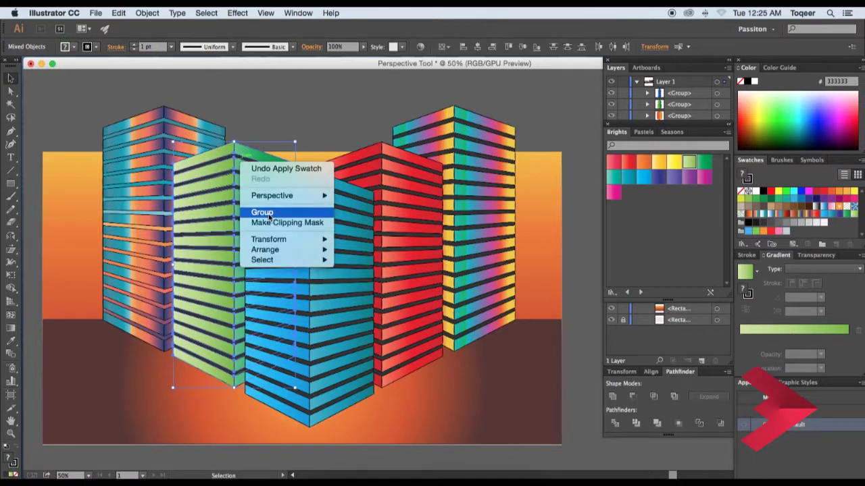
click(333, 113)
drag(374, 158, 383, 155)
click(360, 259)
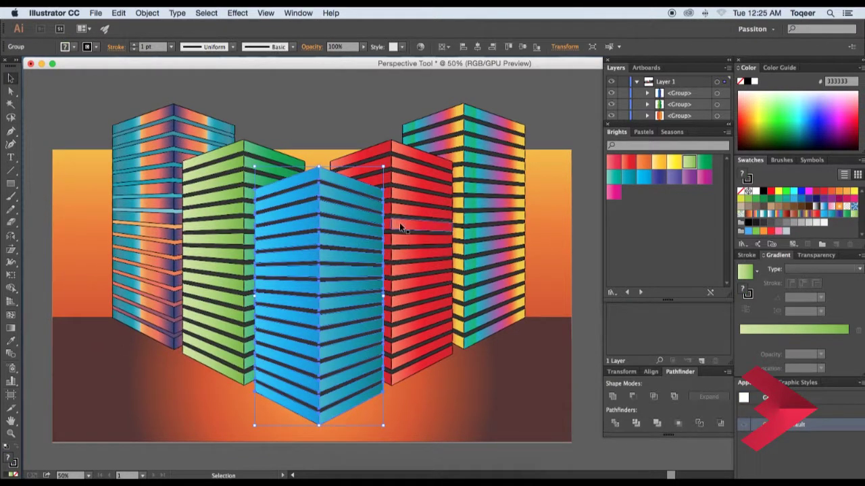
click(379, 139)
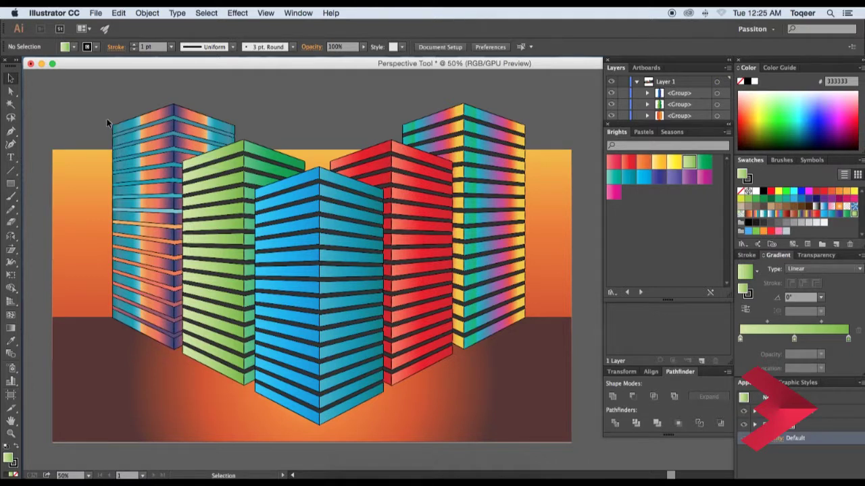
Select all the right skyline's buildings and nudge them down slightly
key(ctrl+a)
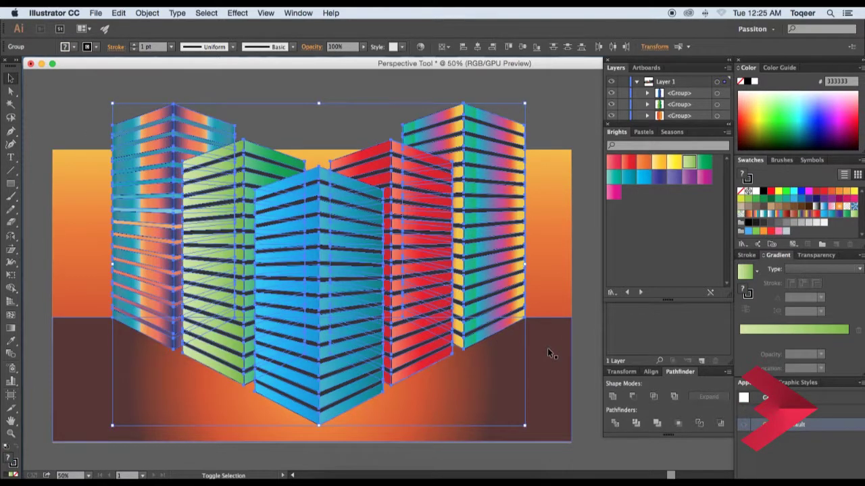
key(shift+Down)
key(shift+Down)
key(shift+Down)
scroll(451, 164, up, 1)
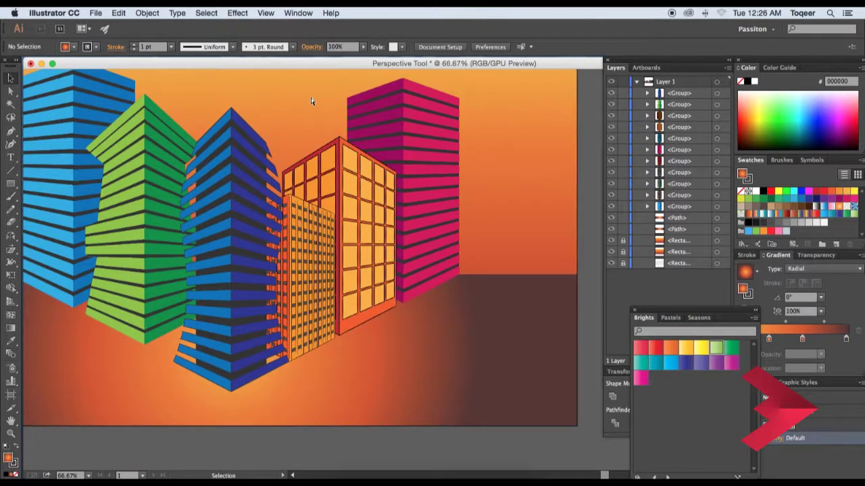
Zoom out and pan so both skyline artboards are in view
key(ctrl+minus)
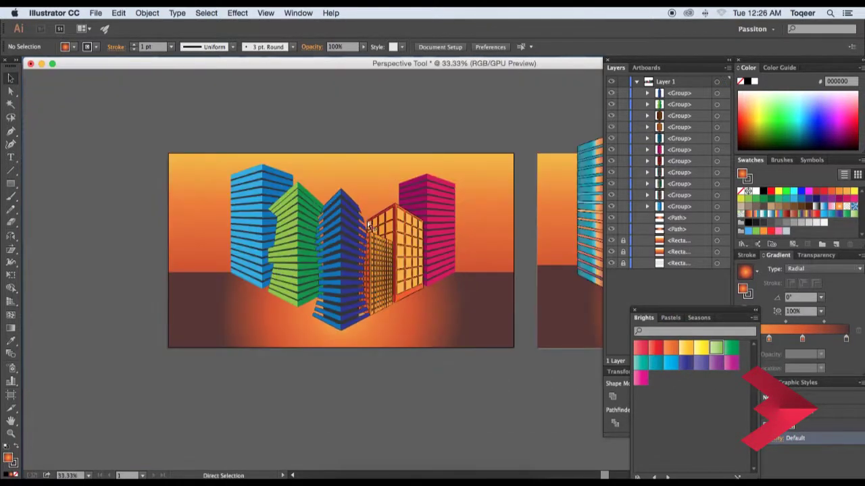
key(ctrl+minus)
drag(494, 259, 332, 276)
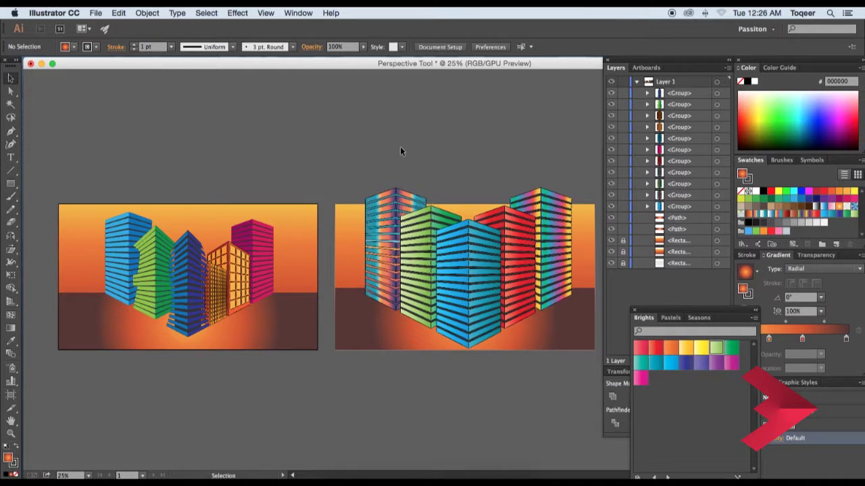
drag(382, 145, 374, 146)
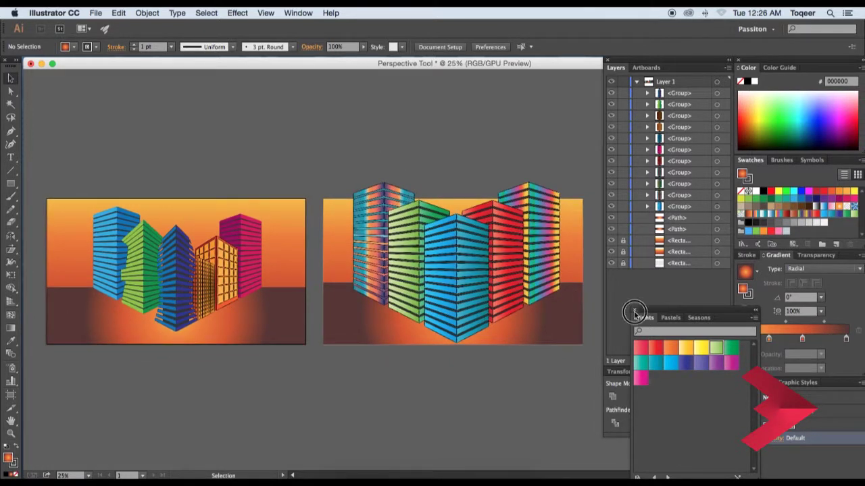